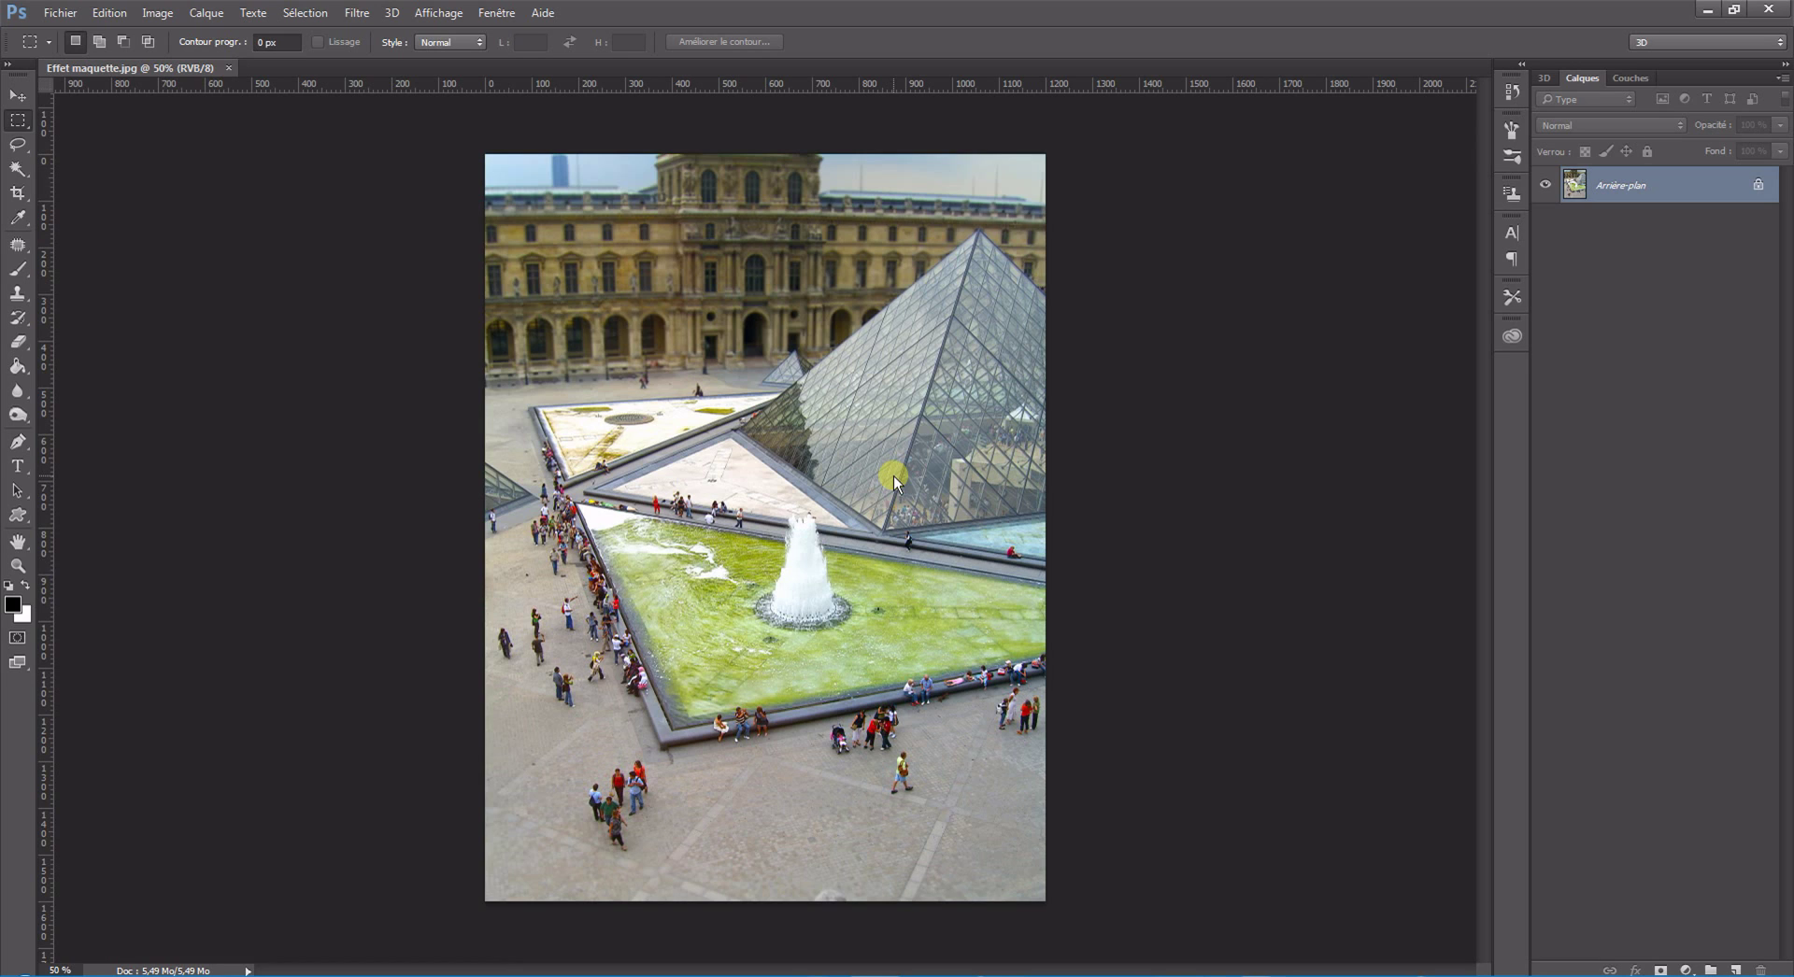
Duplicate the Arrière-plan layer as 'Arrière-plan copie' and switch into Quick Mask mode
right_click(1674, 191)
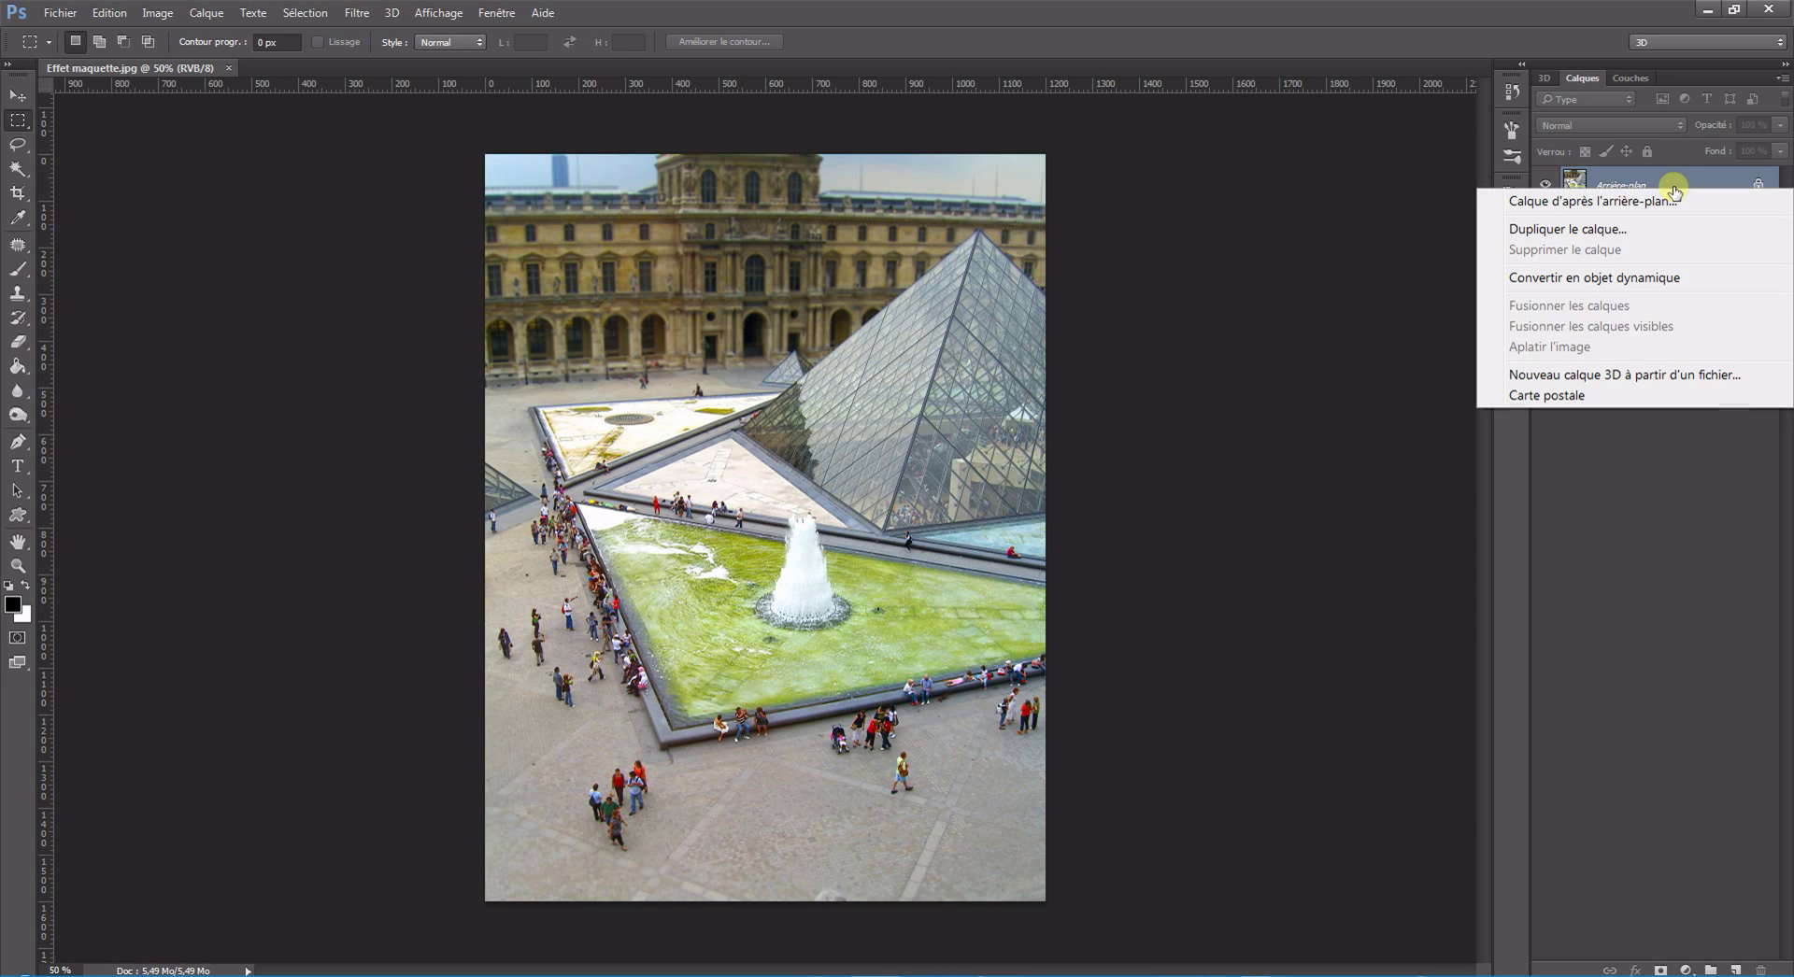
left_click(1566, 231)
left_click(1061, 307)
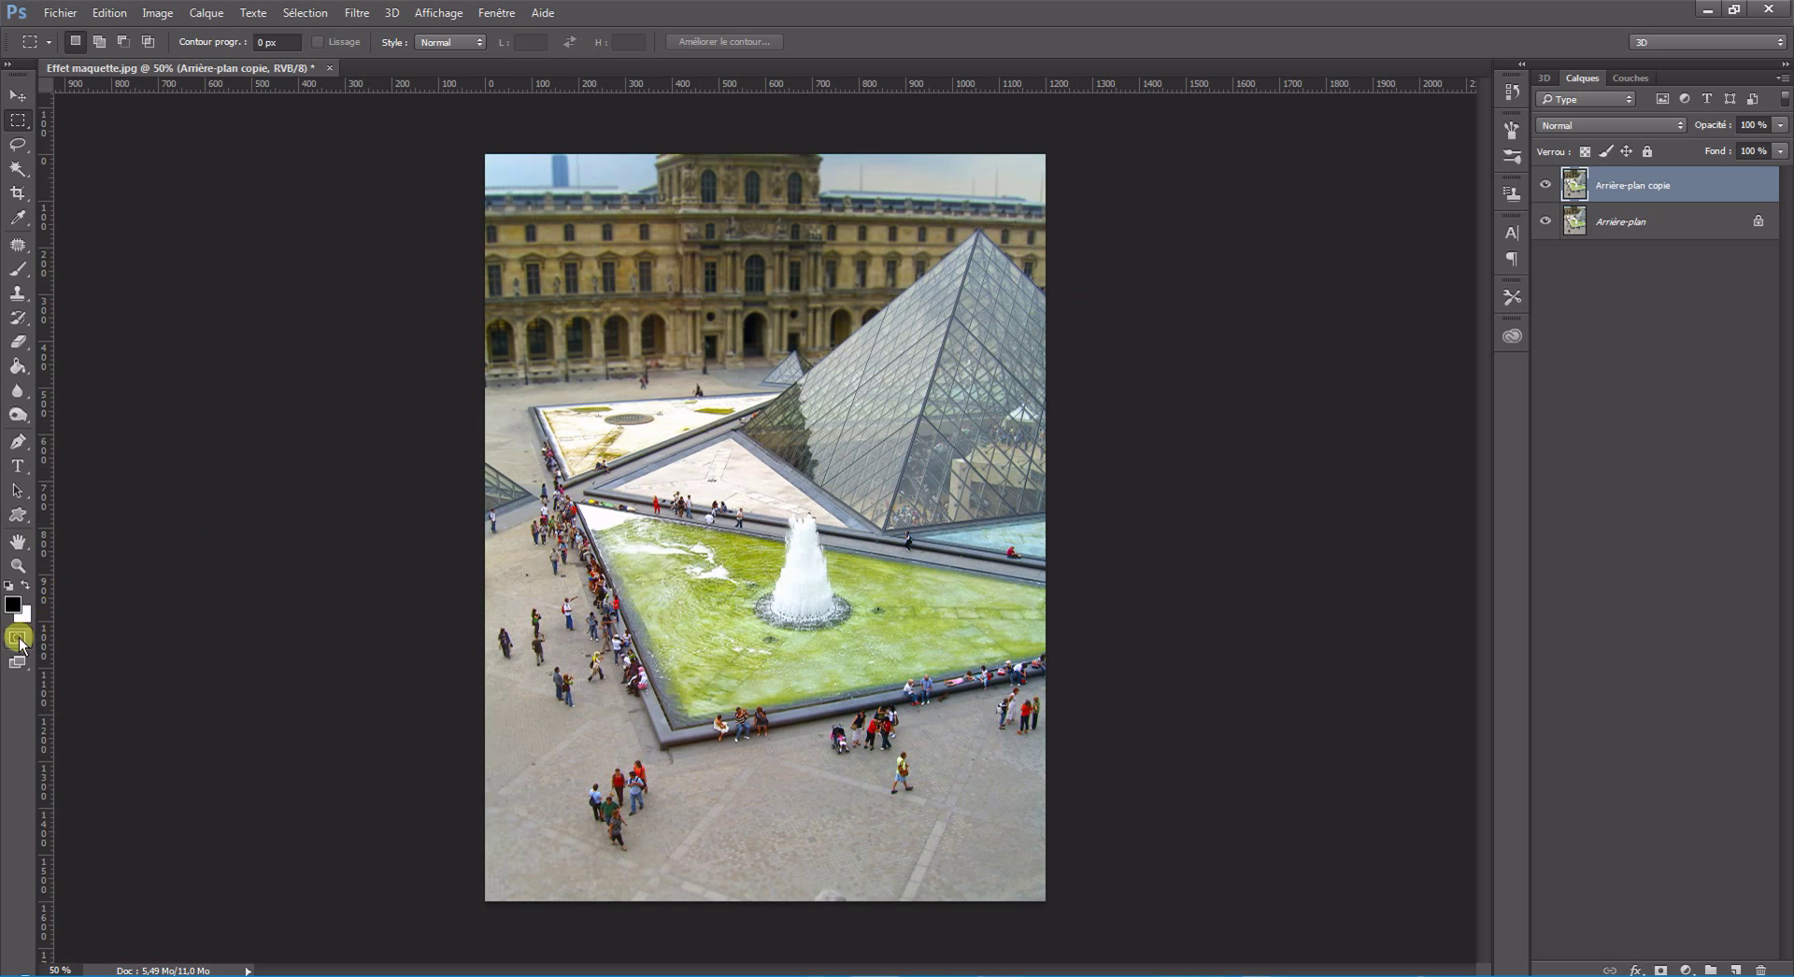
left_click(18, 639)
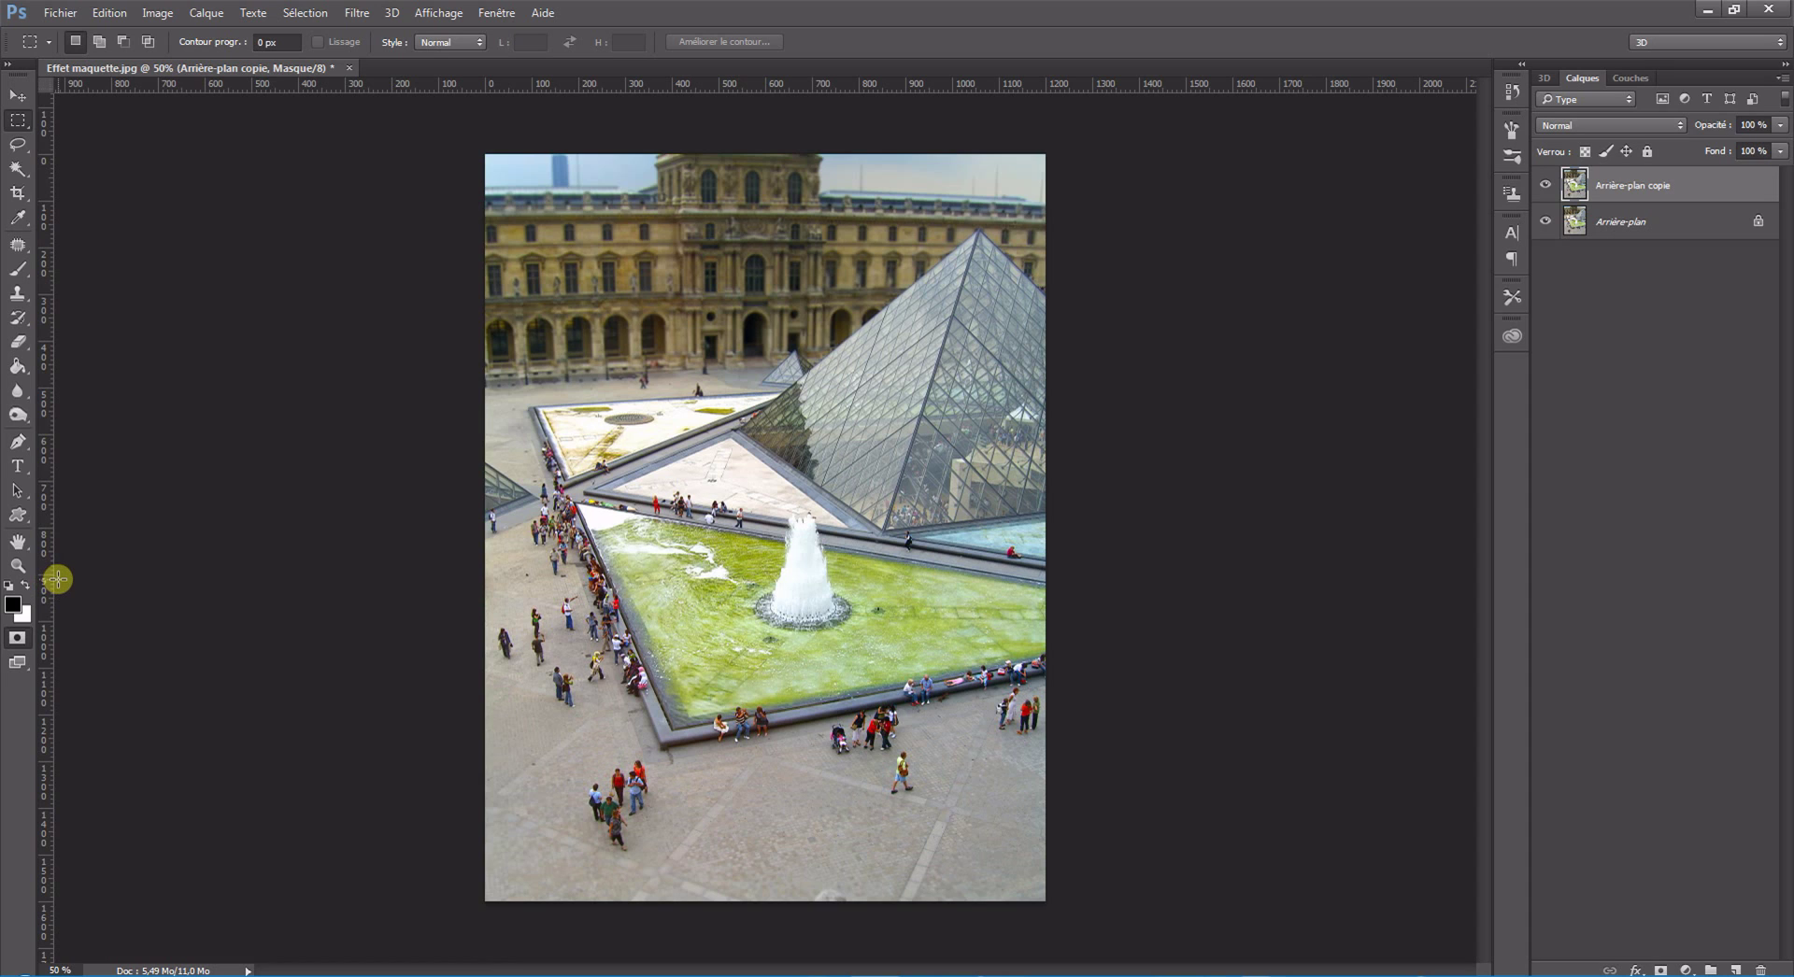
Select the Gradient tool (Outil Dégradé) set to Dégradé réfléchi
left_click(25, 369)
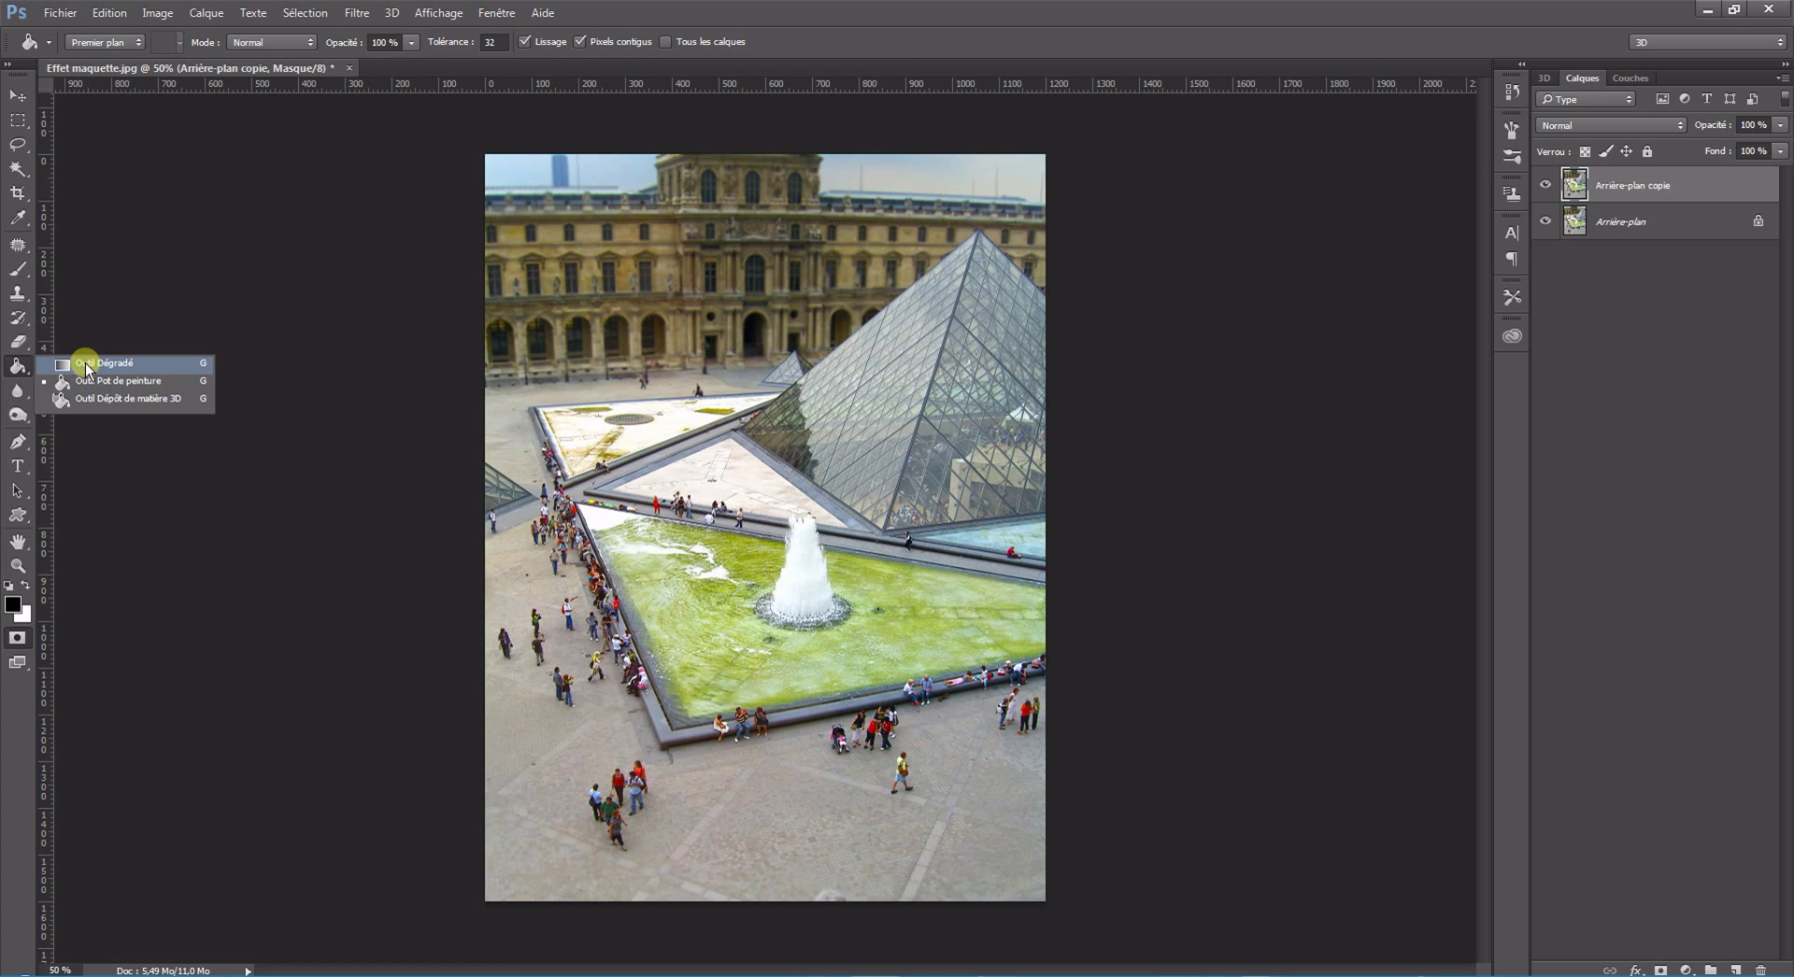
left_click(97, 363)
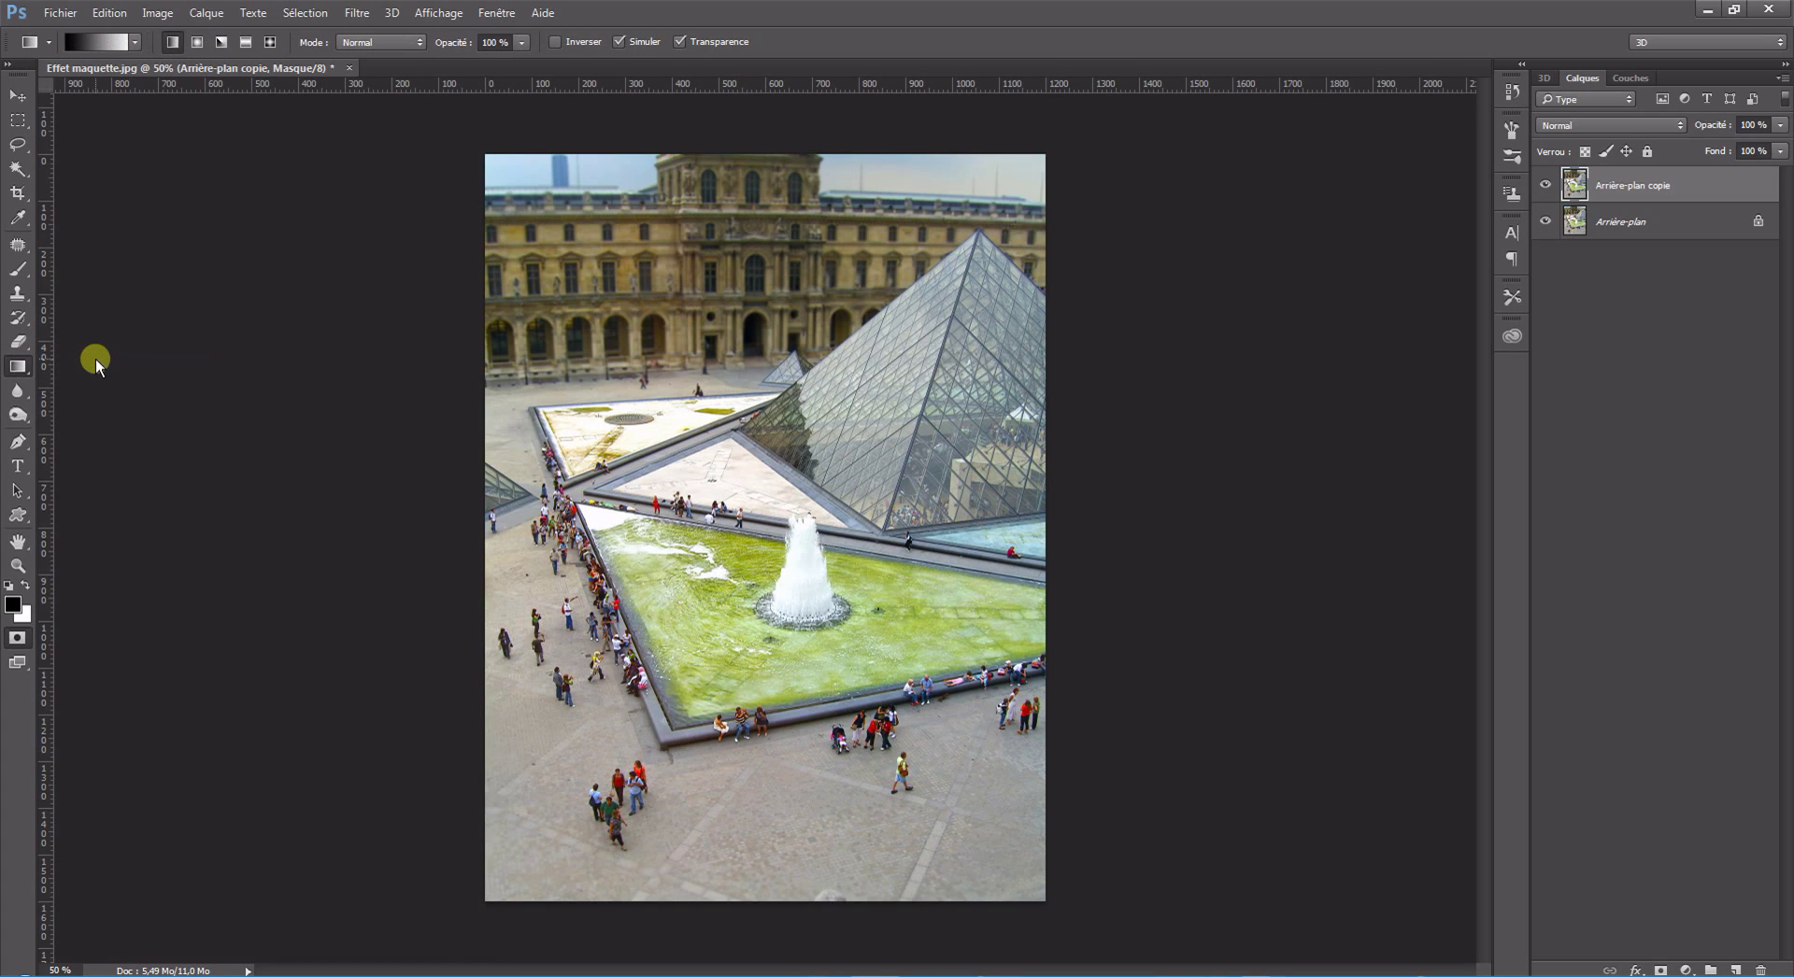
left_click(245, 43)
Paint reflected gradients across the fountain in Quick Mask and preview the resulting selection
left_click_drag(740, 703, 681, 509)
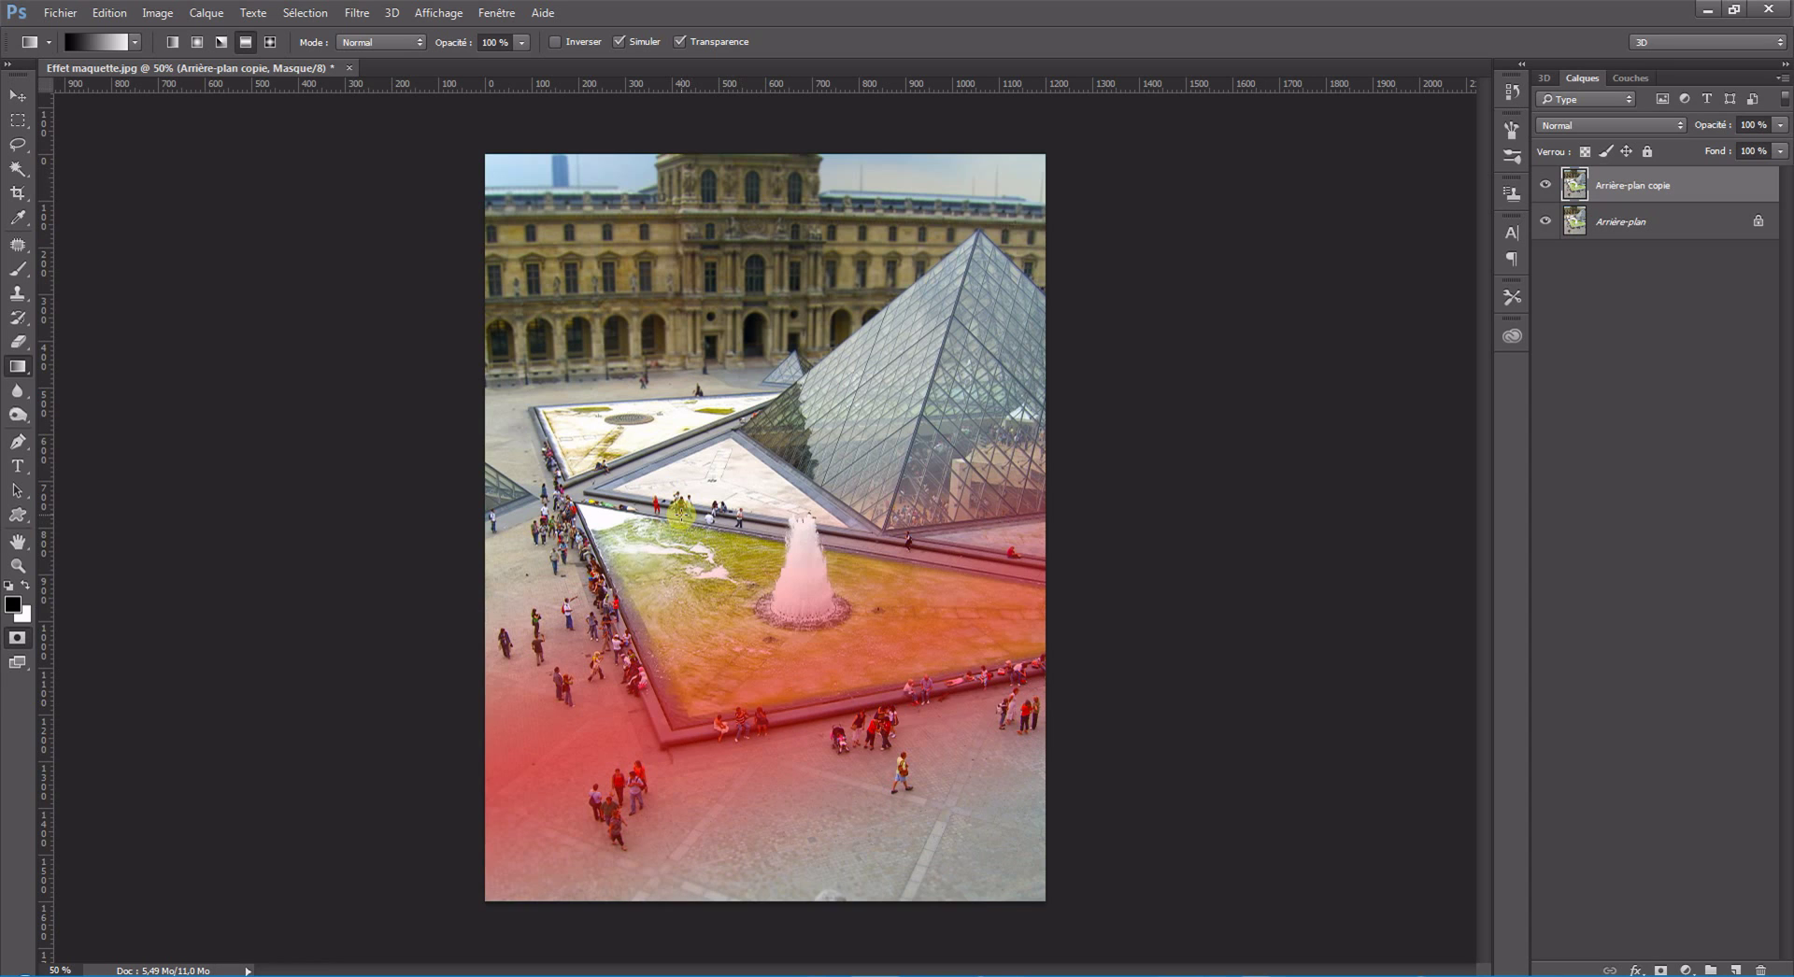
left_click_drag(745, 690, 725, 561)
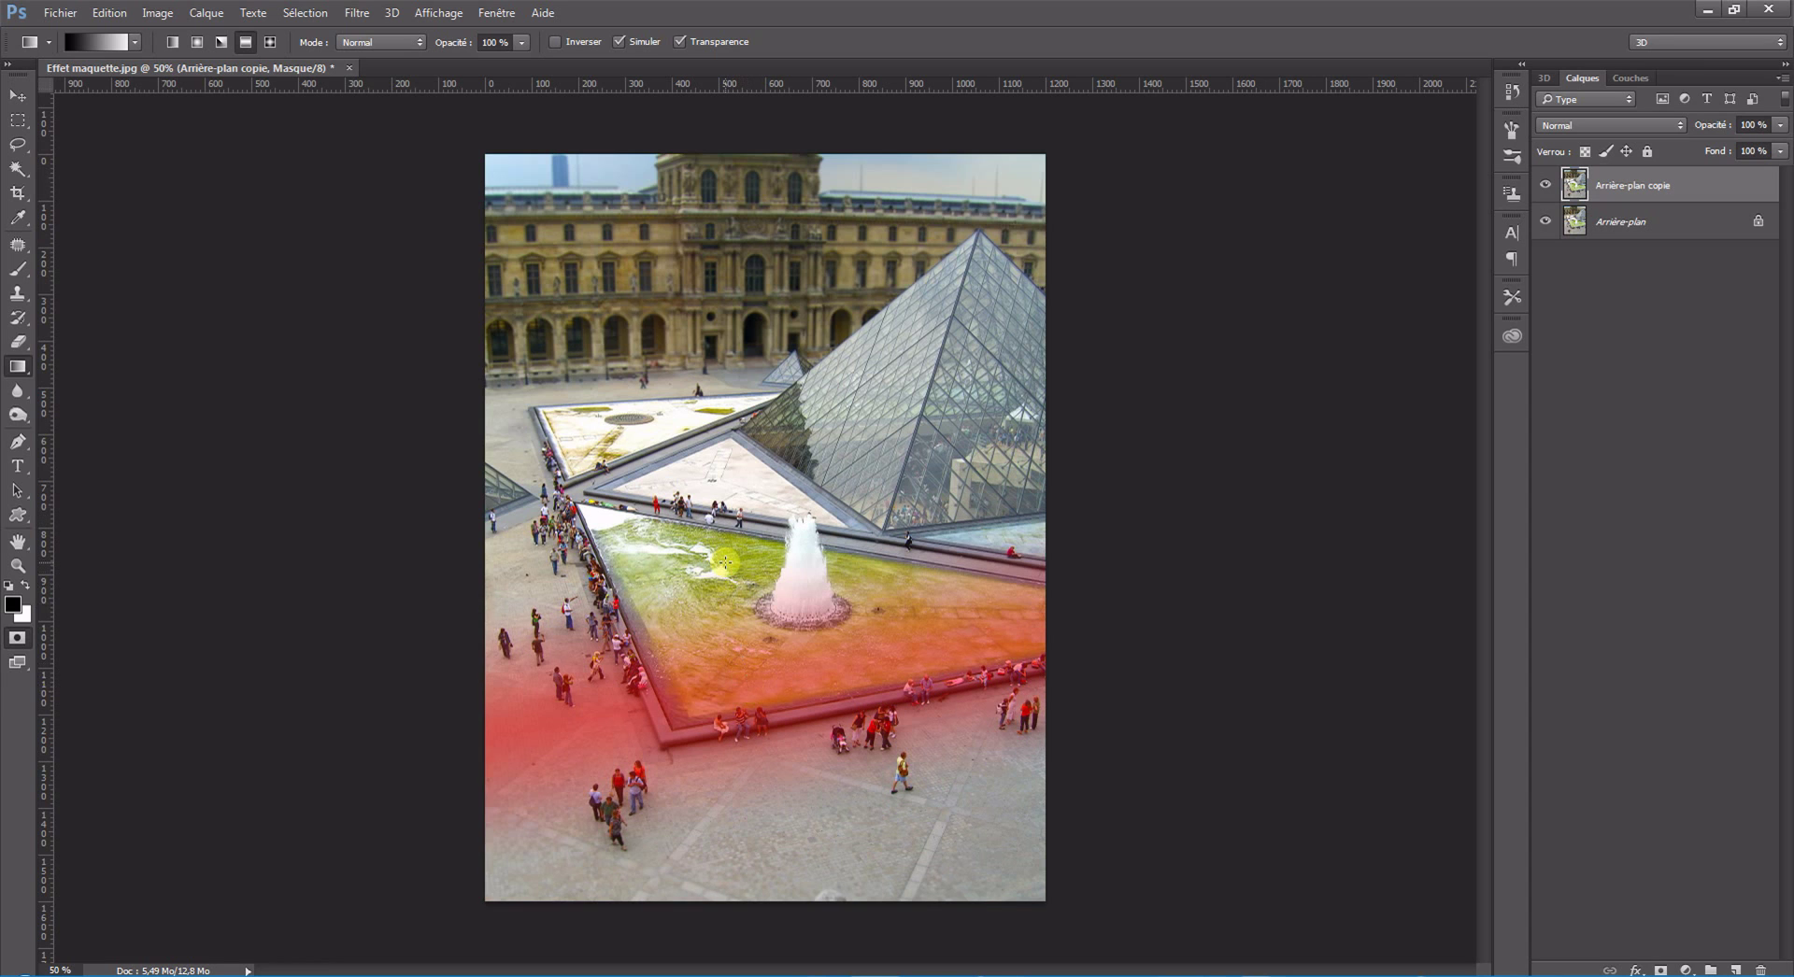
left_click_drag(735, 706, 702, 470)
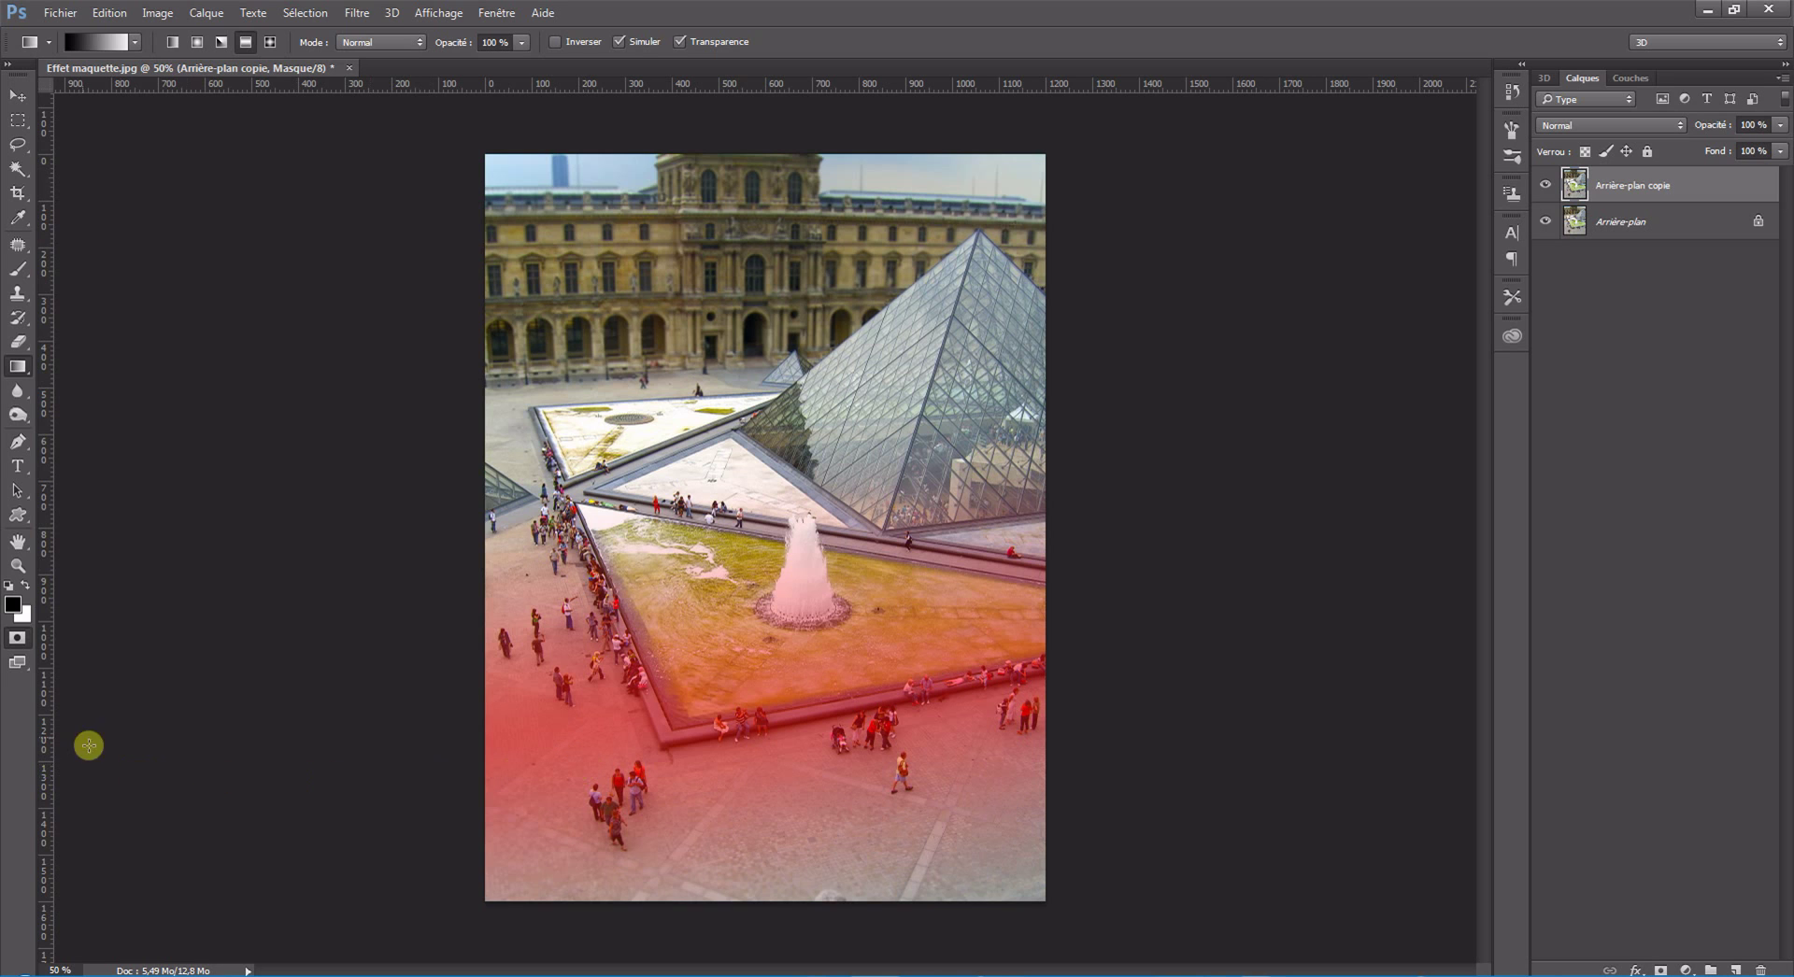
left_click(18, 638)
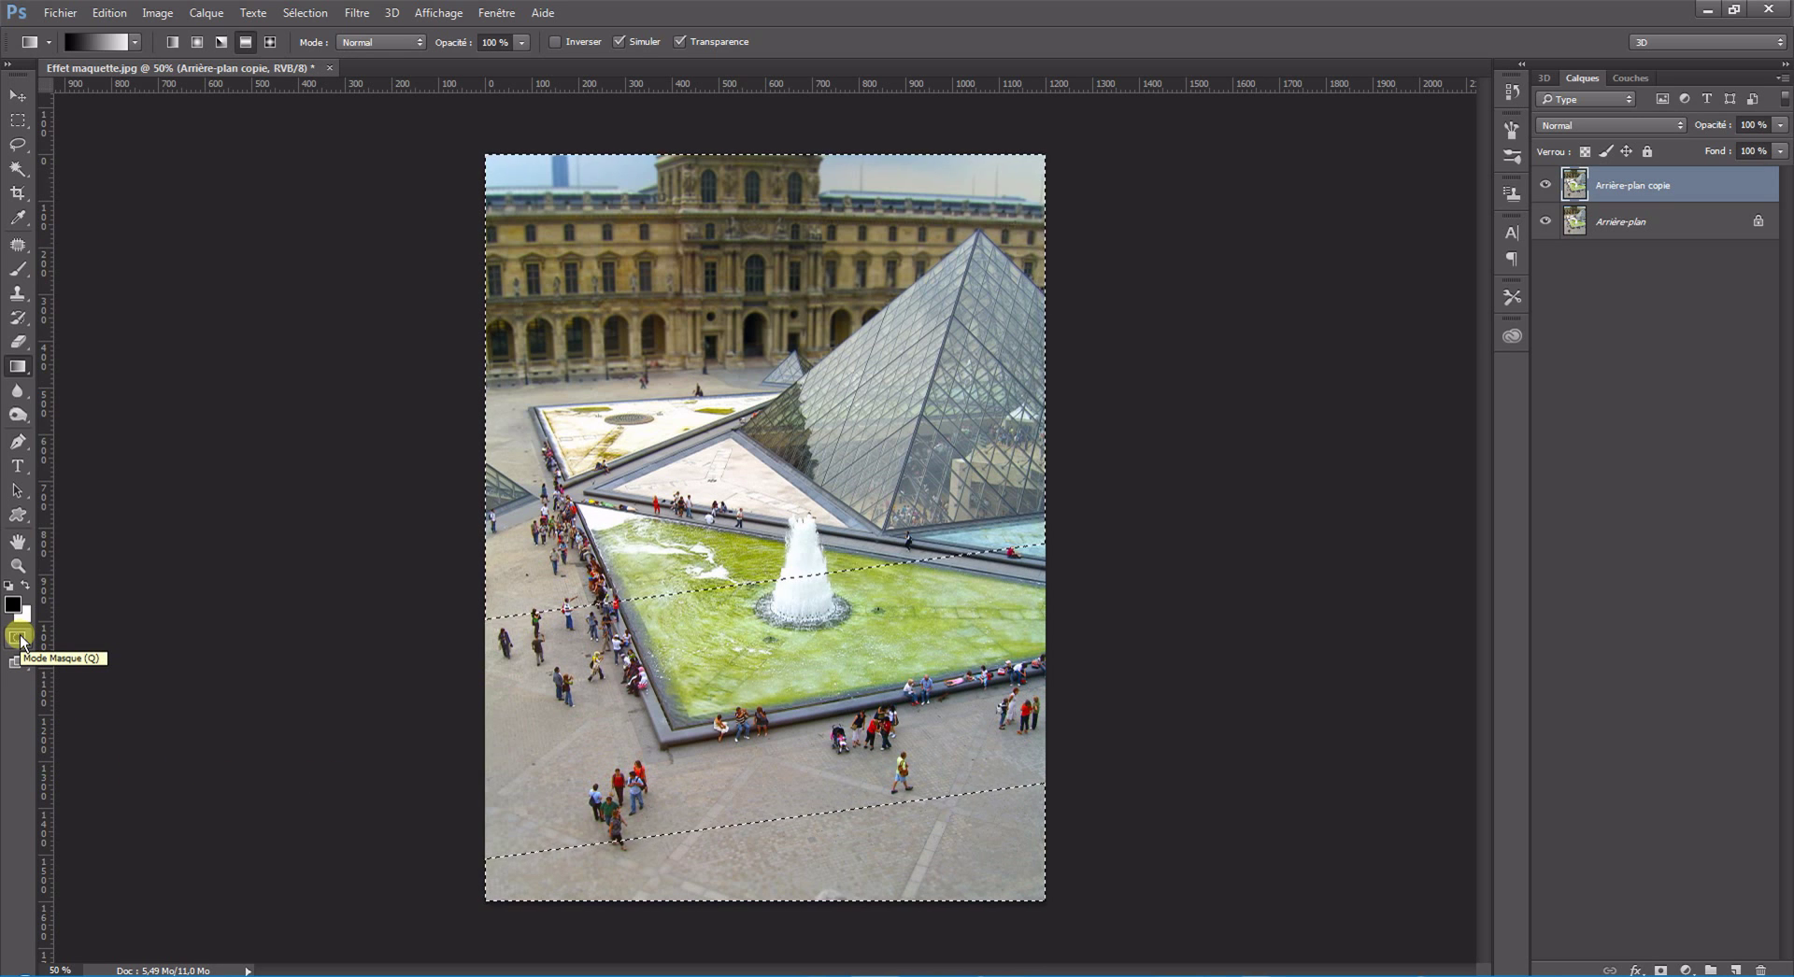
Redraw the mask gradient higher over the fountain basin and convert it to a selection
left_click(18, 637)
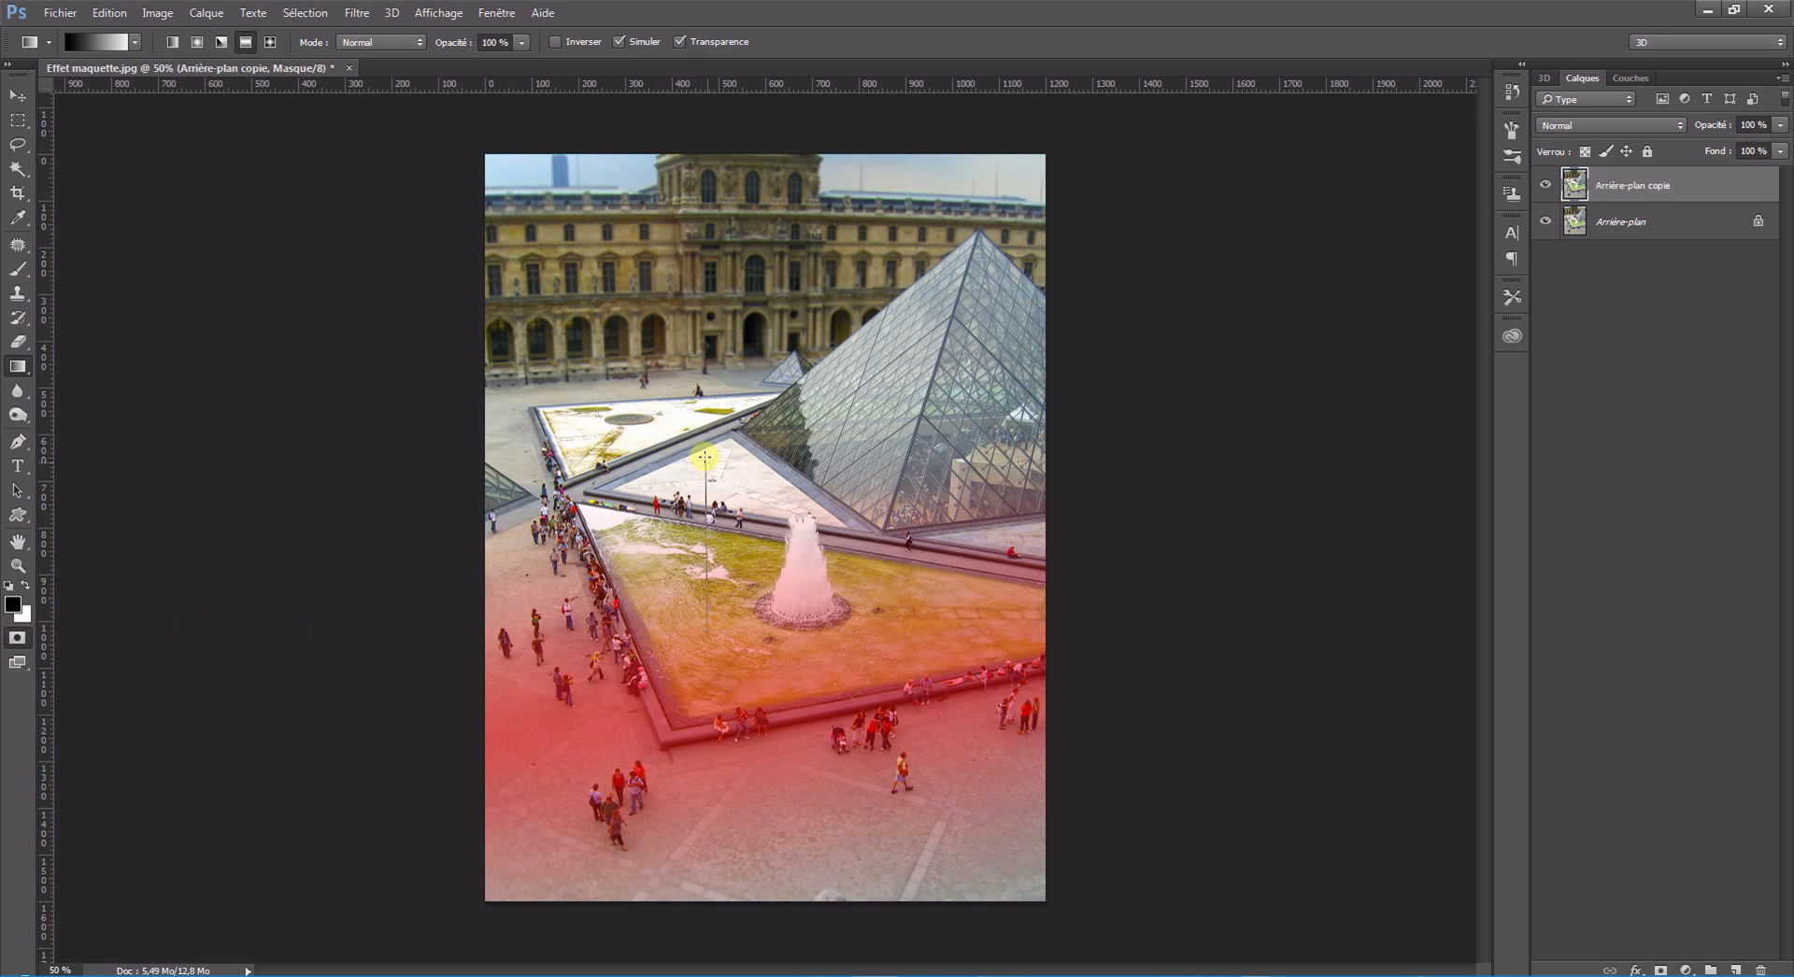
left_click_drag(707, 633, 701, 455)
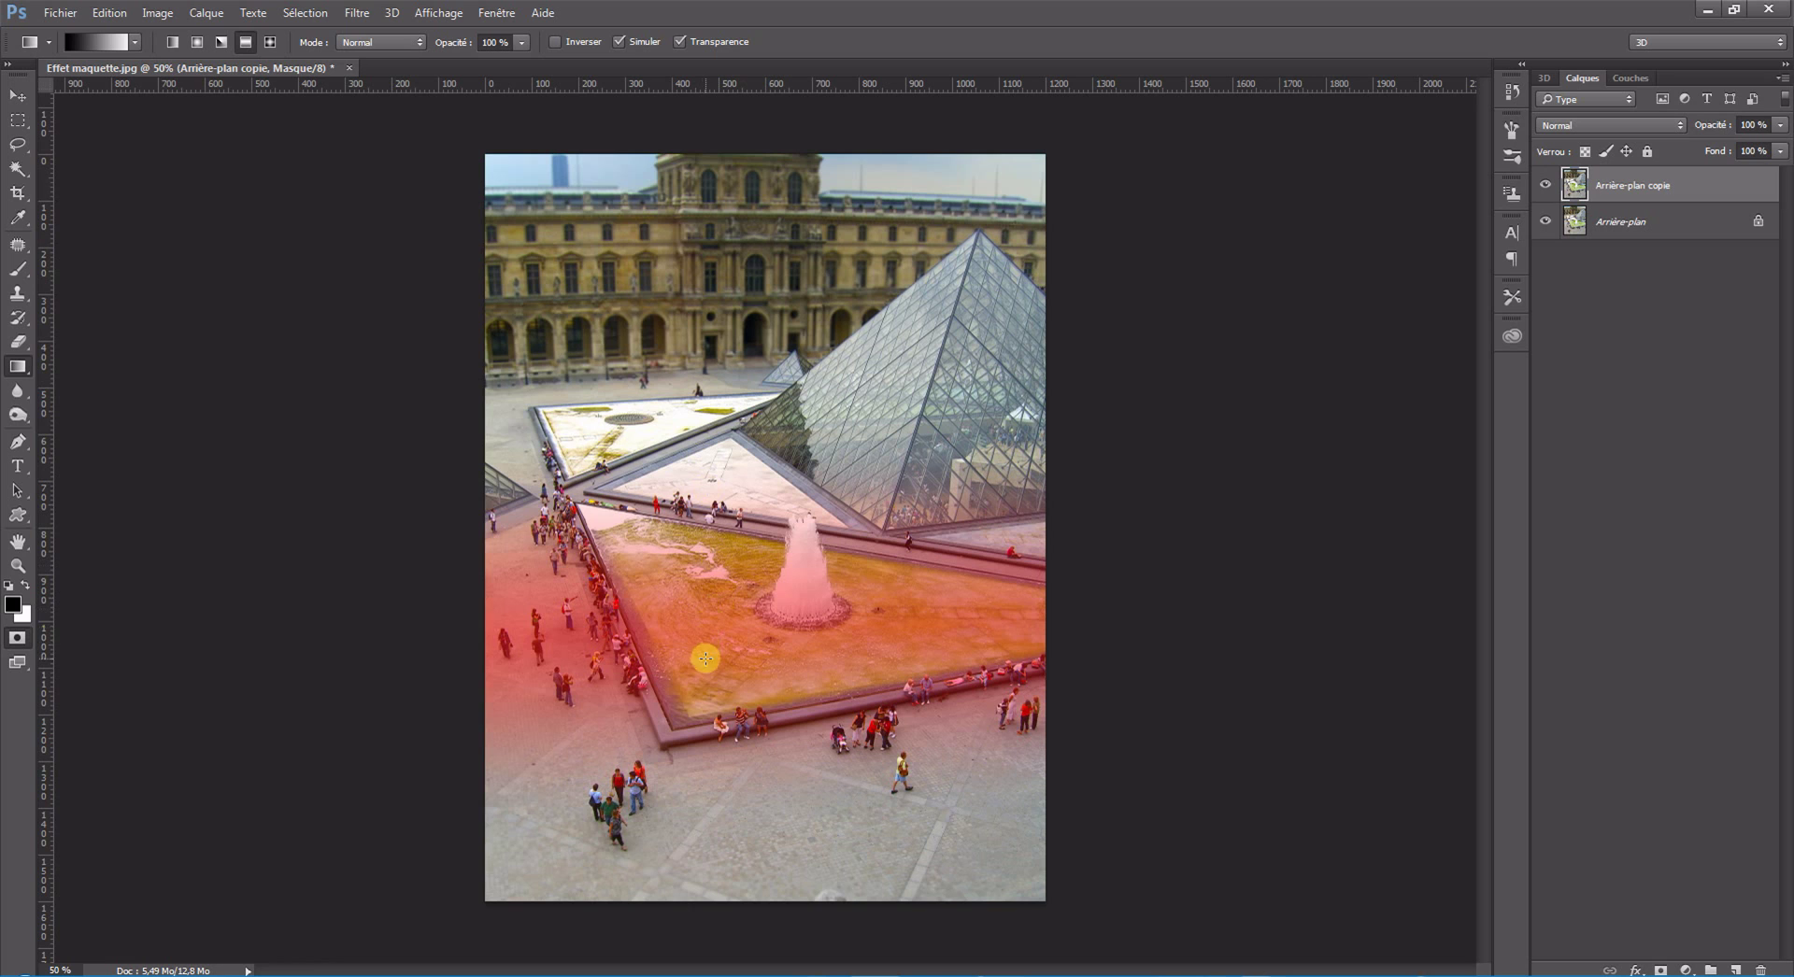
left_click_drag(704, 660, 703, 418)
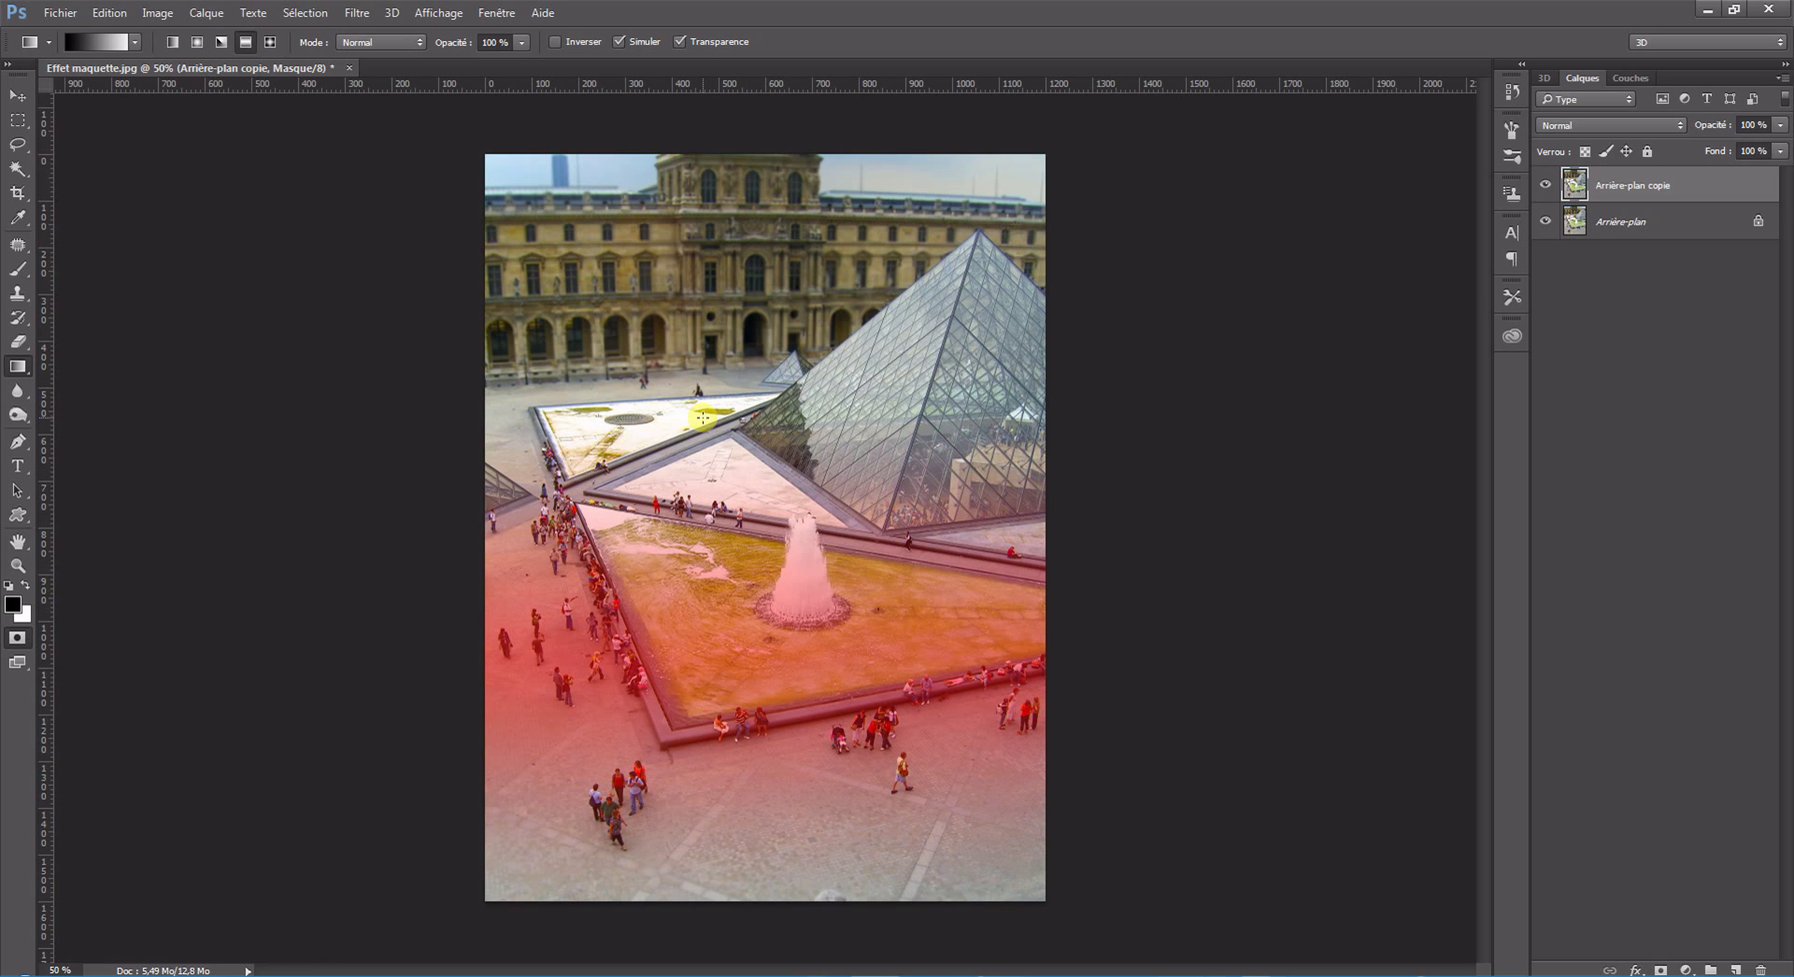
left_click(16, 638)
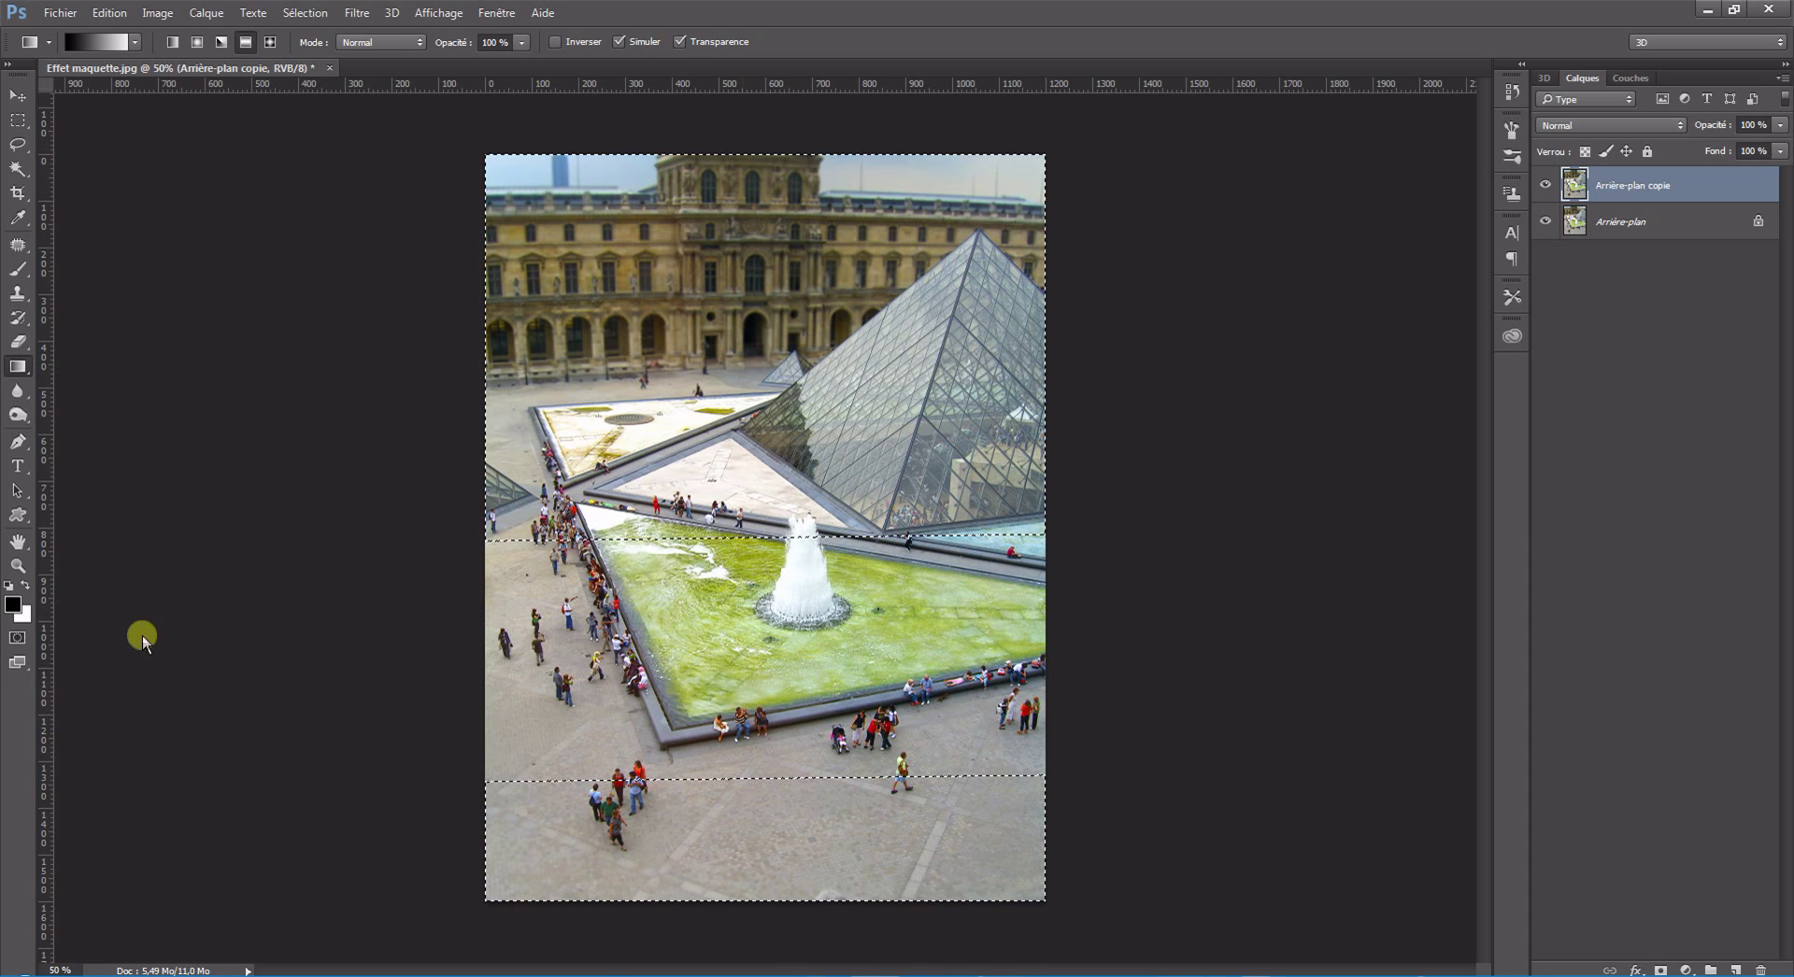
left_click(17, 640)
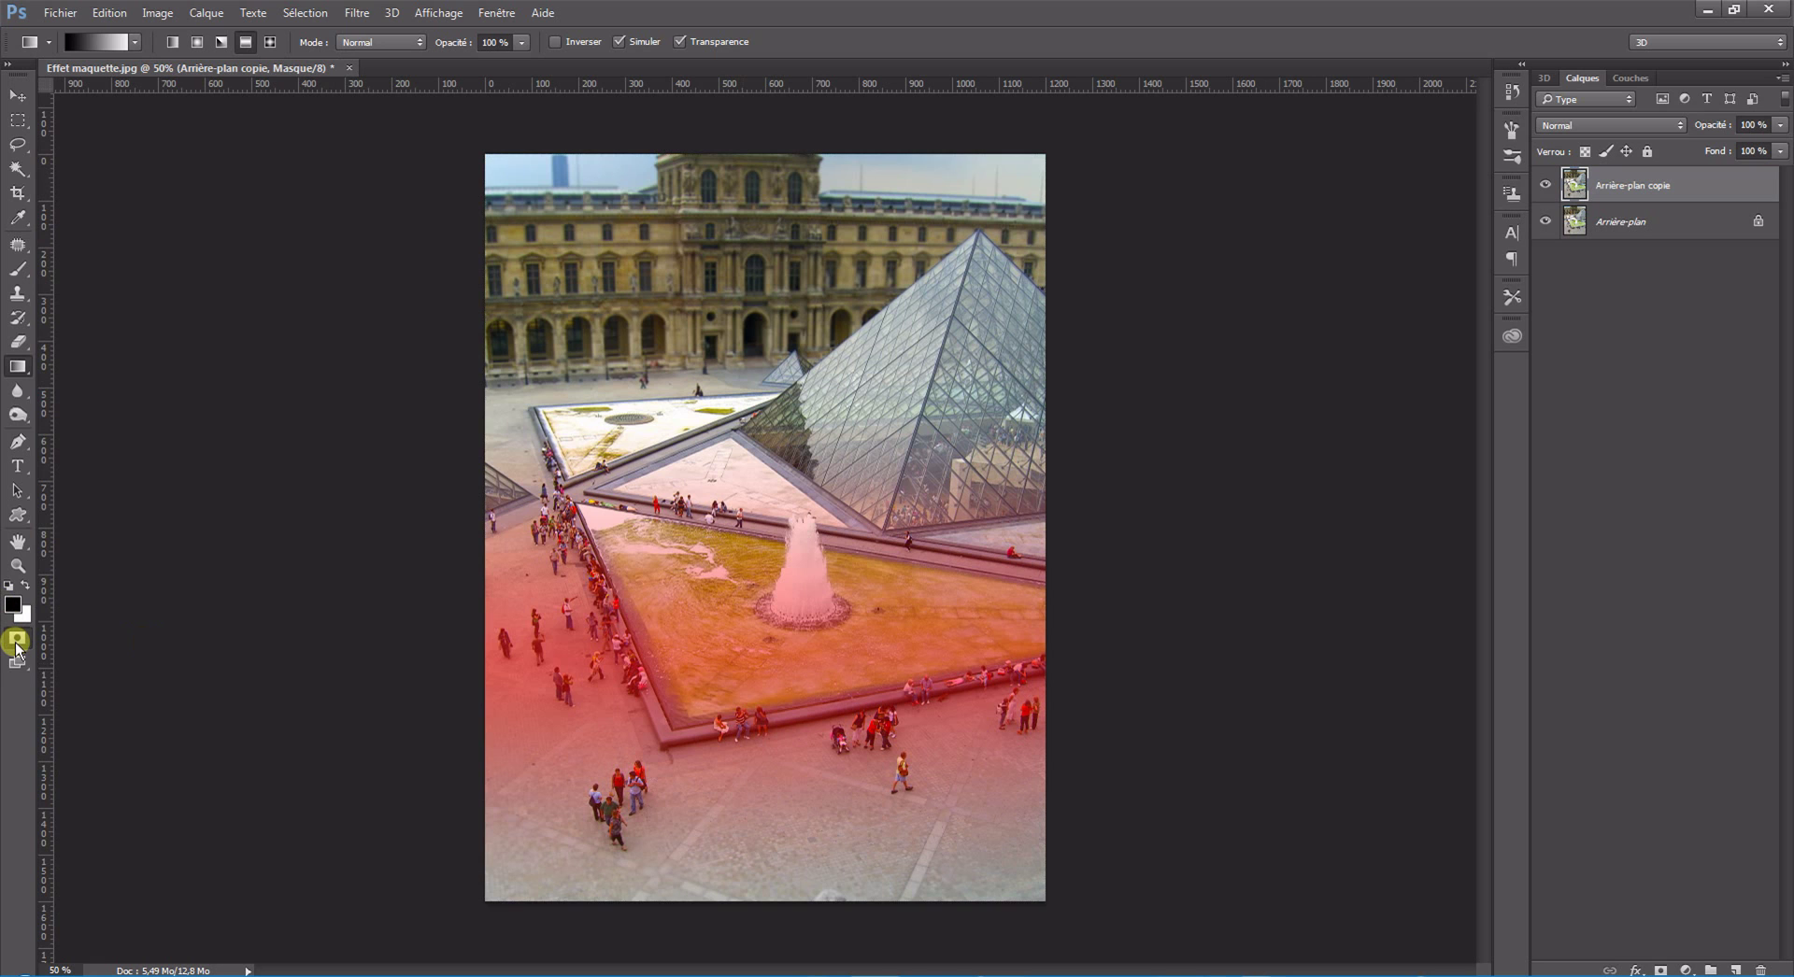
left_click(16, 640)
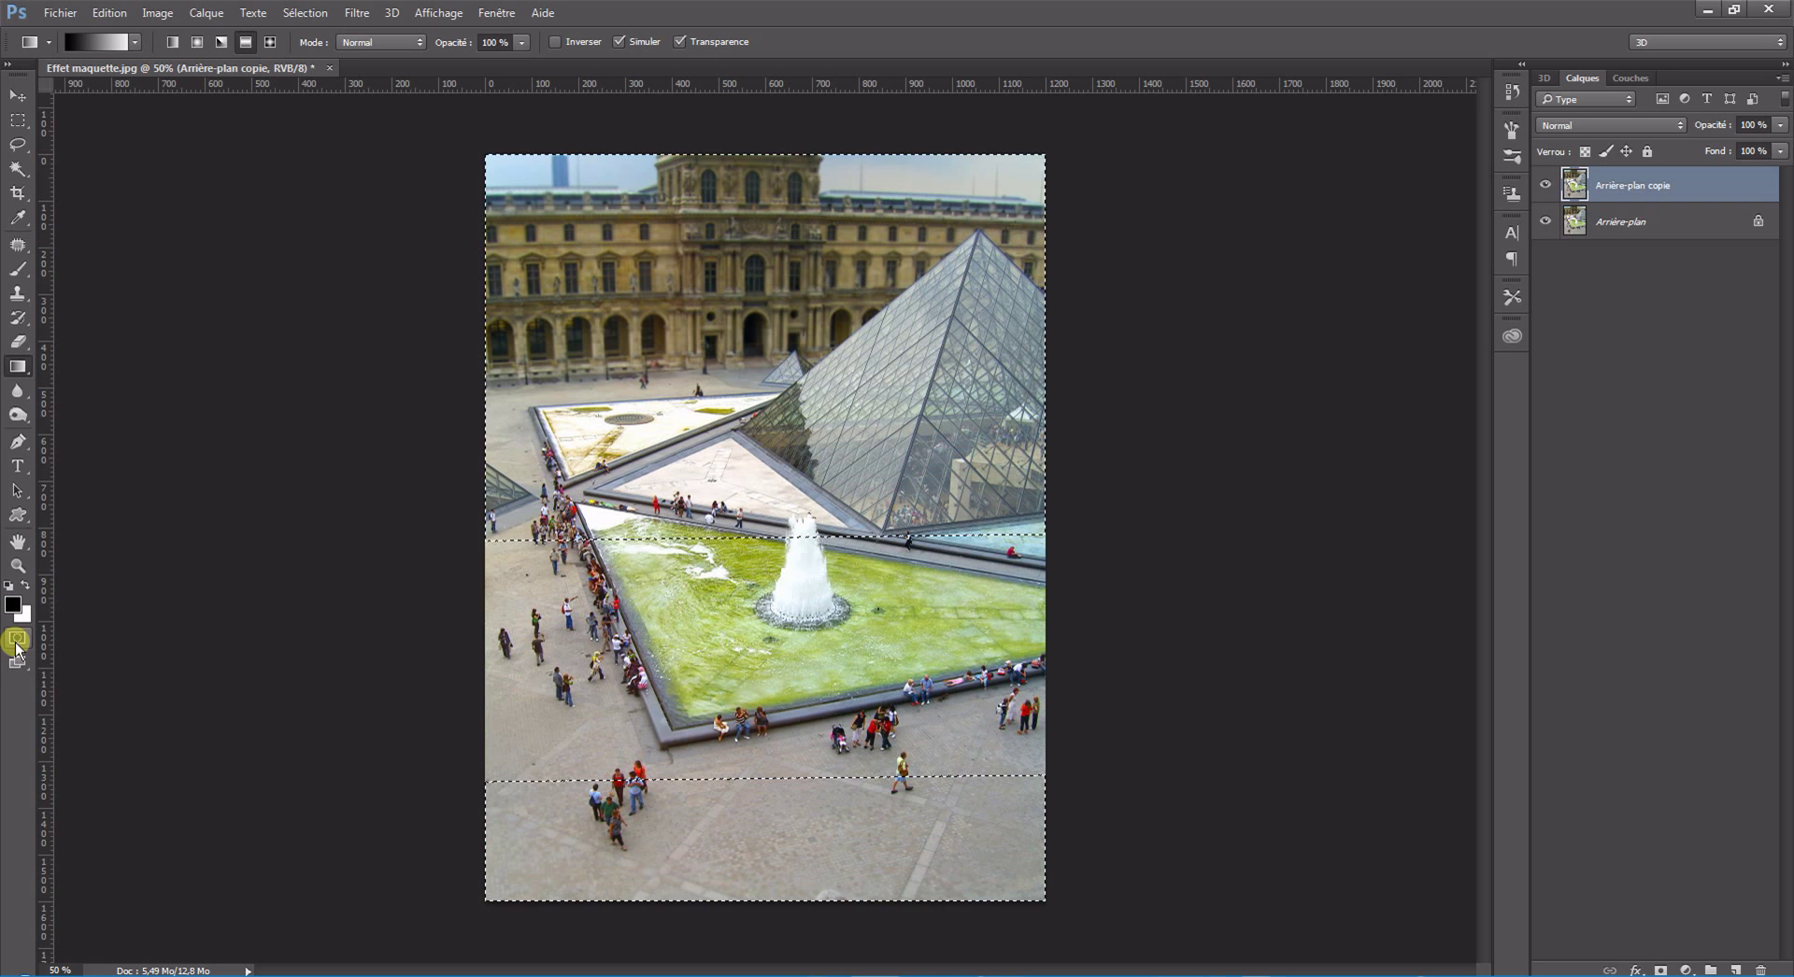
Apply a 5,5-pixel Flou gaussien to the selection, then deselect with Ctrl+D
left_click(356, 13)
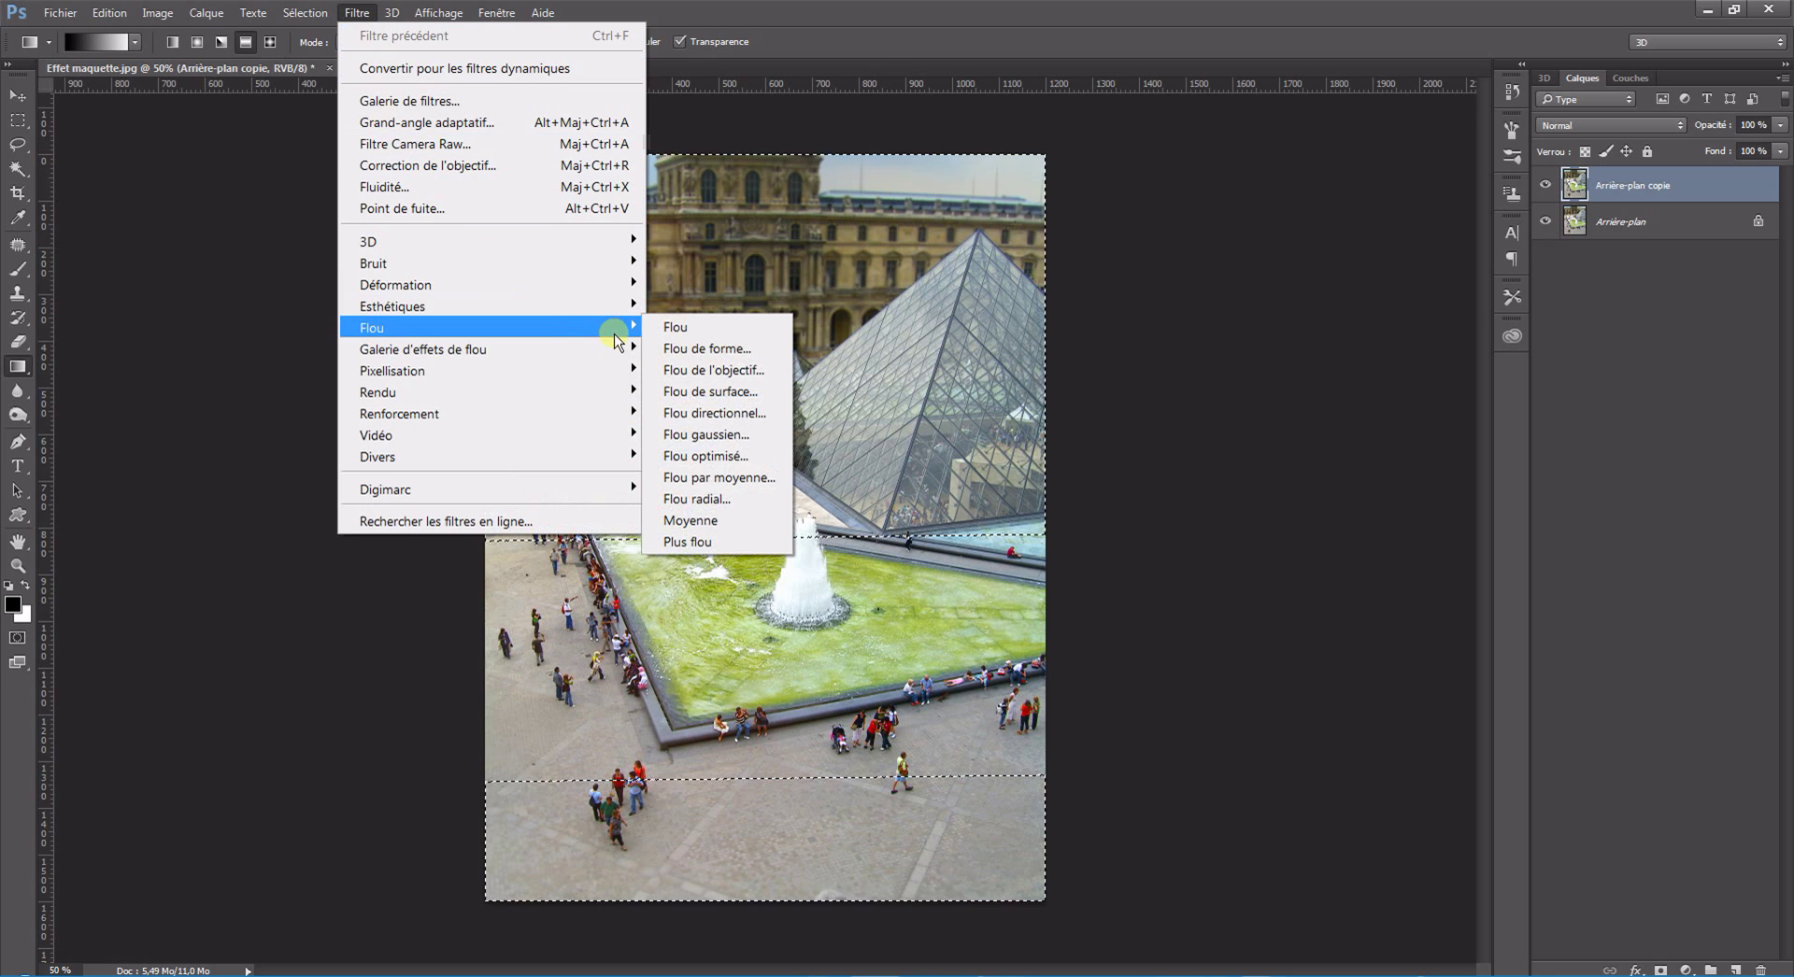
mouse_move(421, 327)
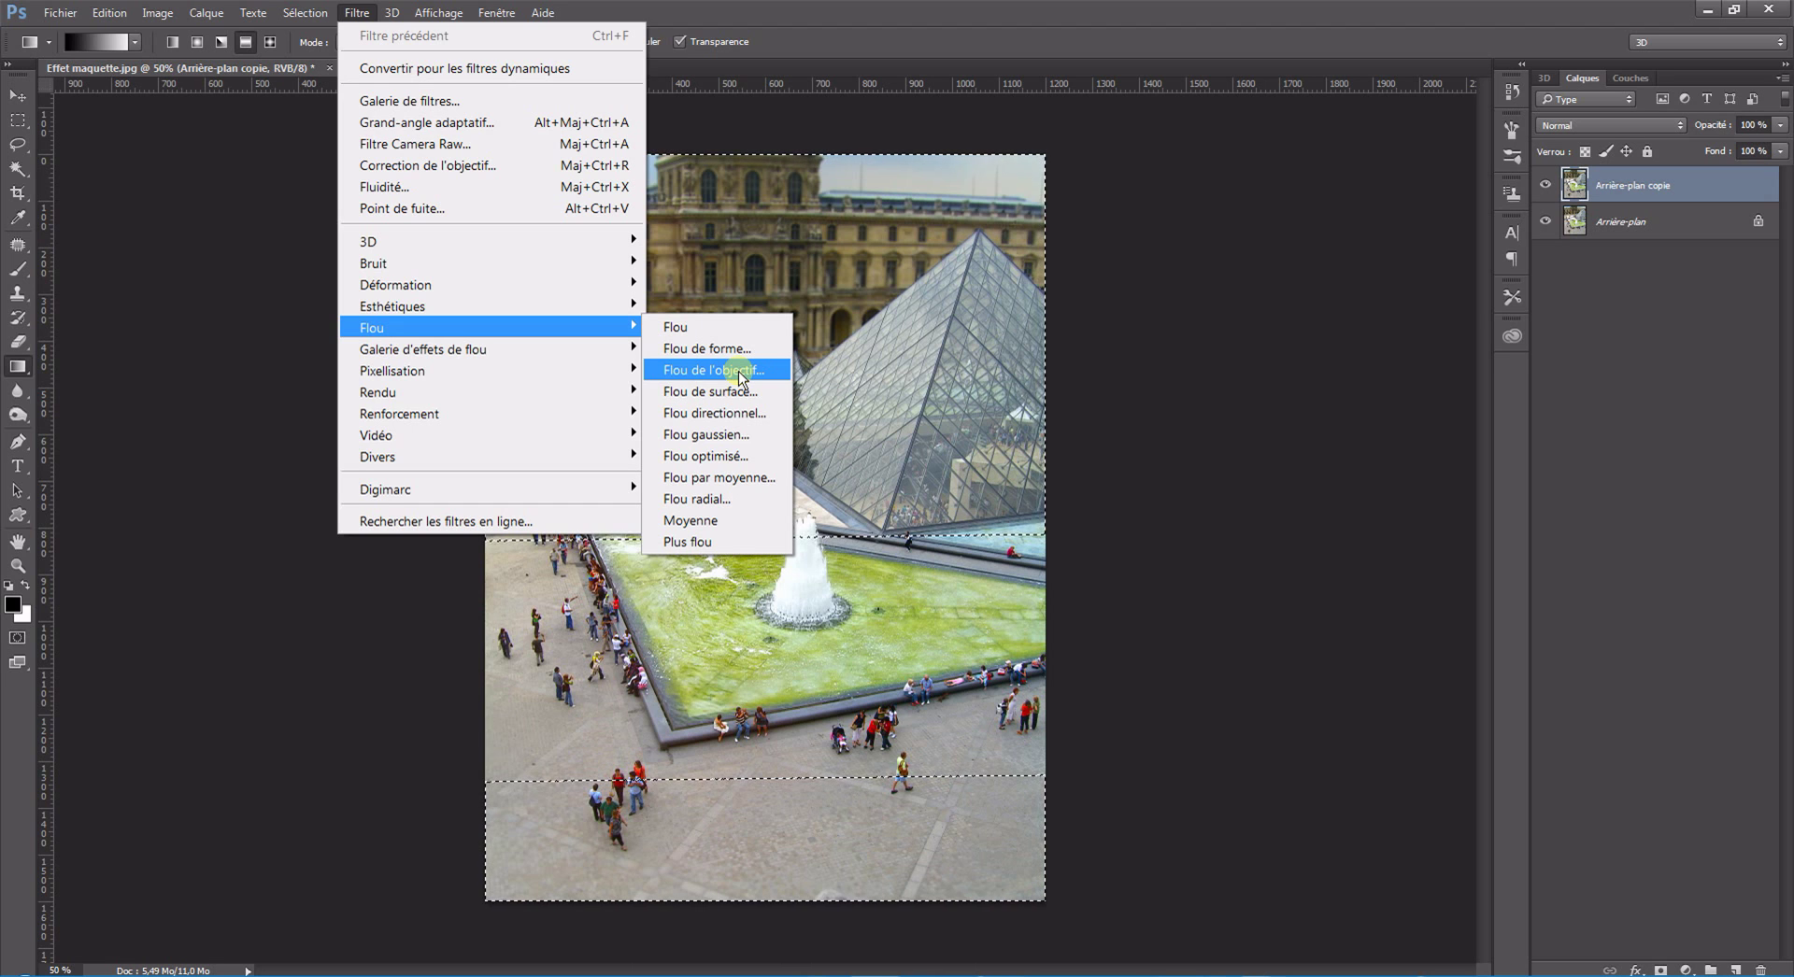
left_click(749, 434)
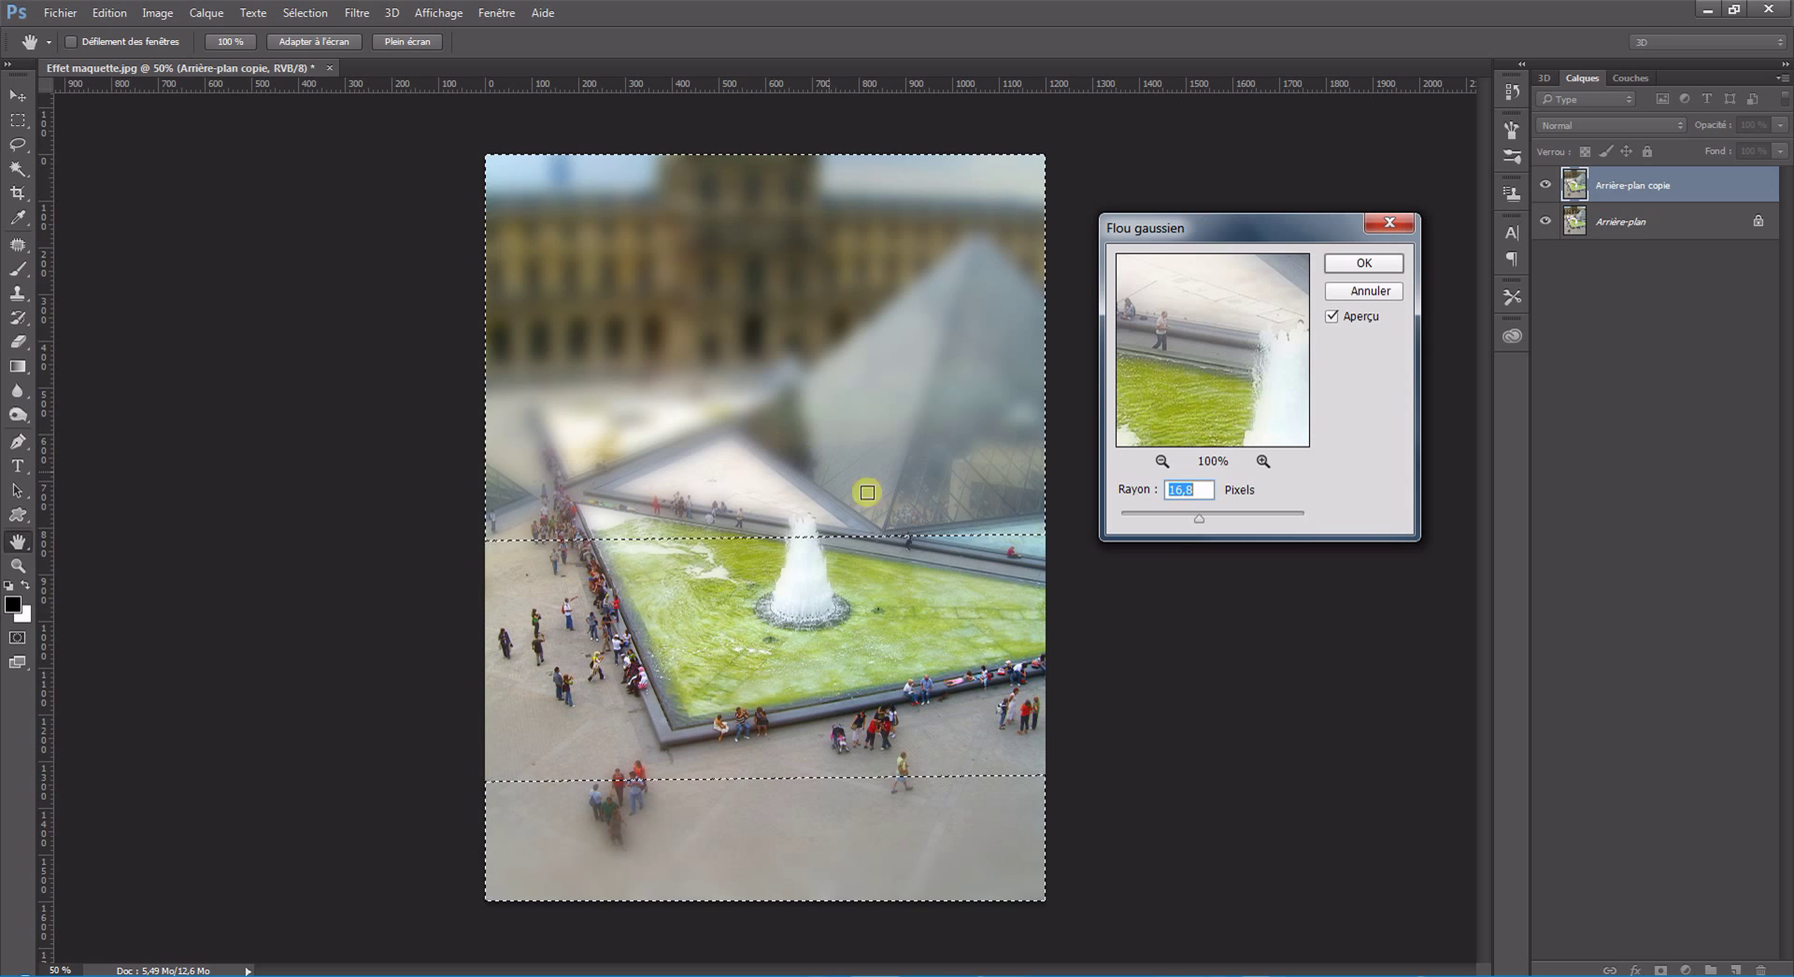
type("5")
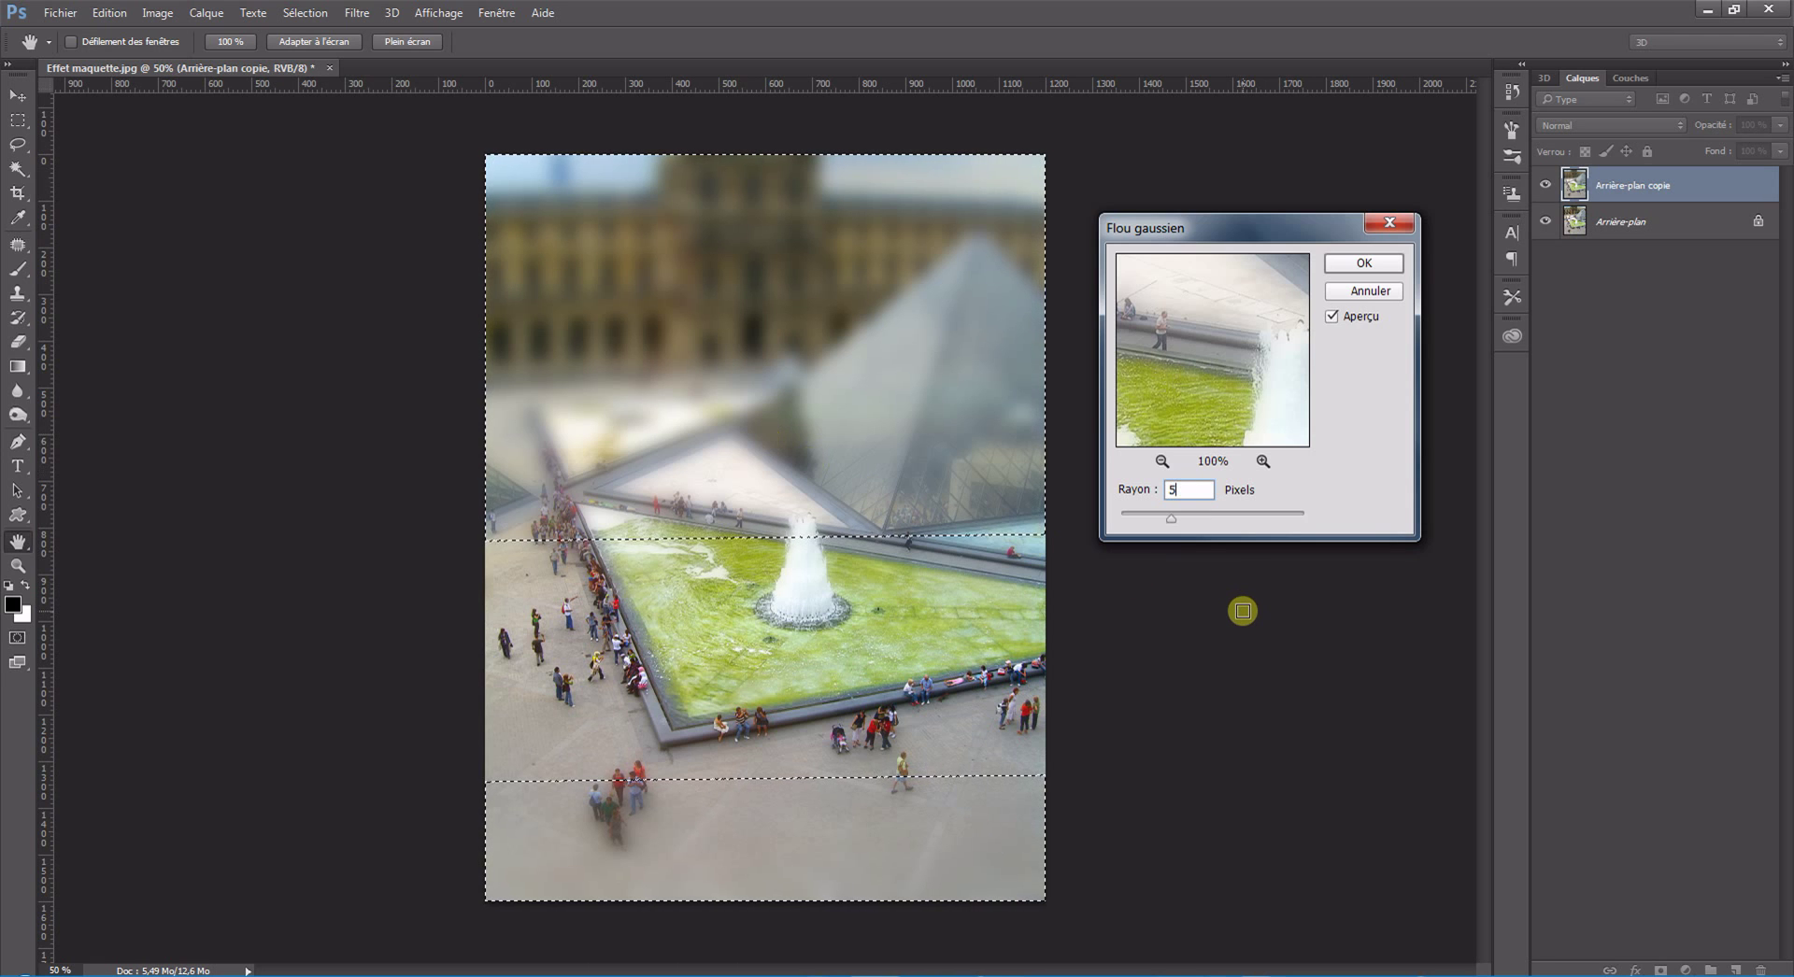
type(",5")
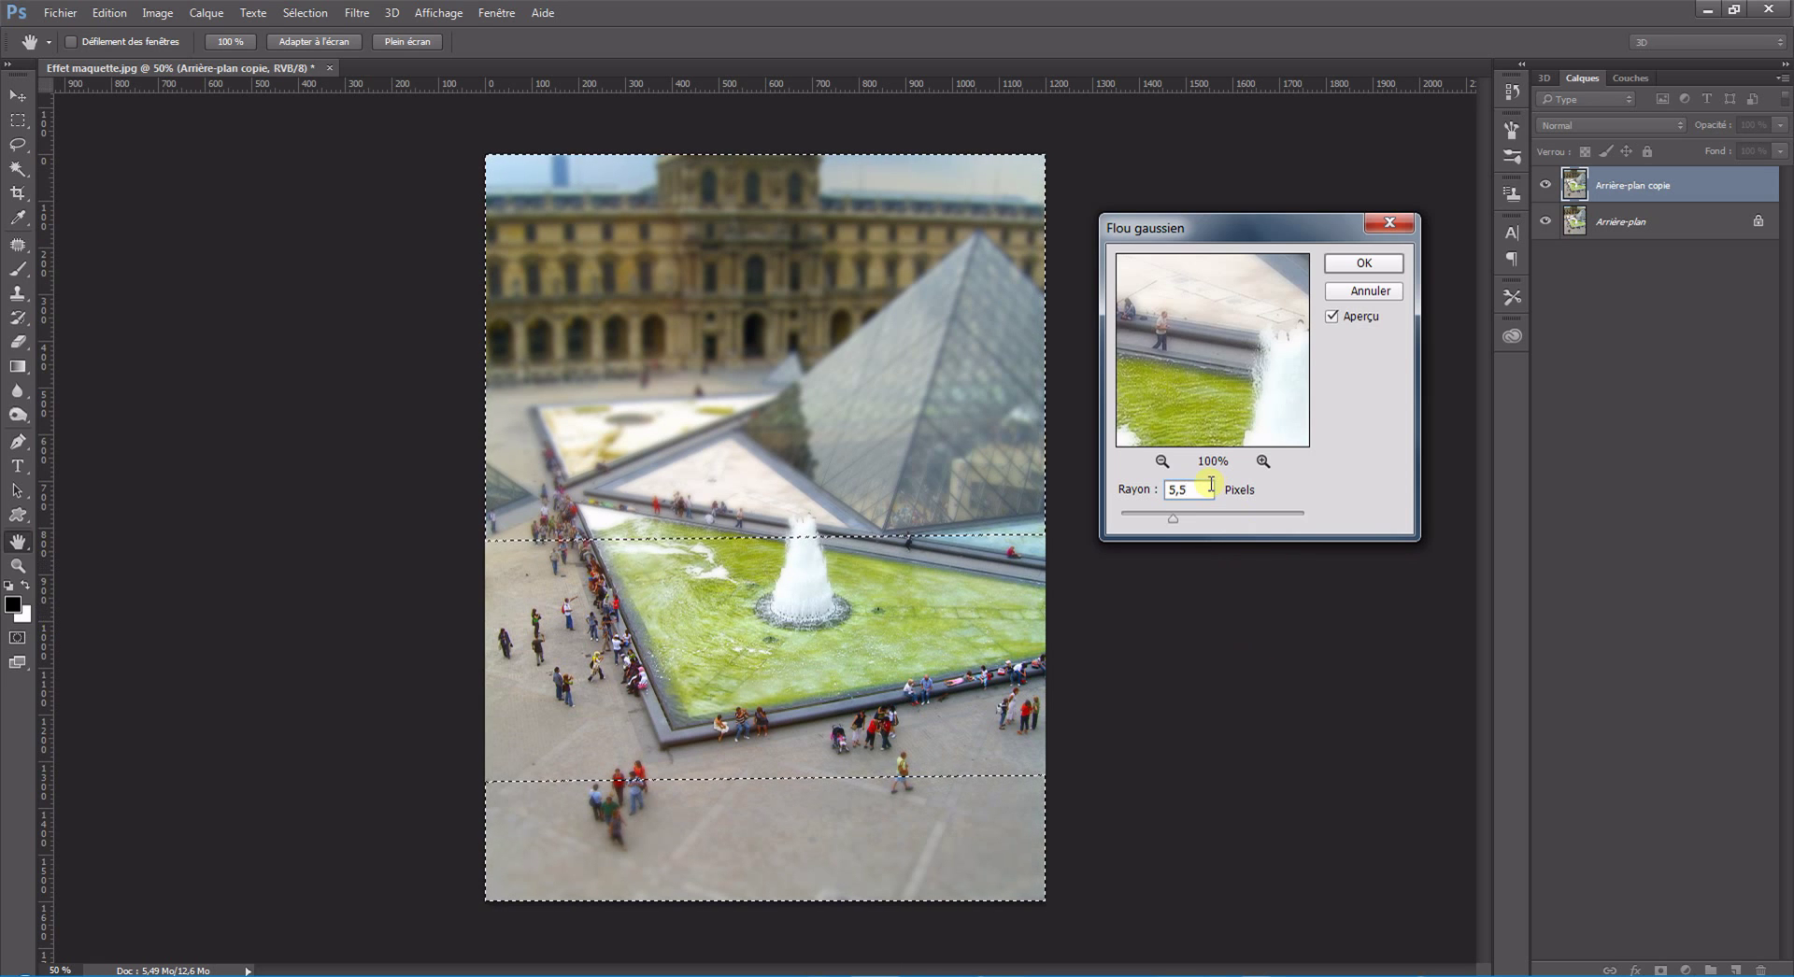
left_click(1348, 268)
key("g")
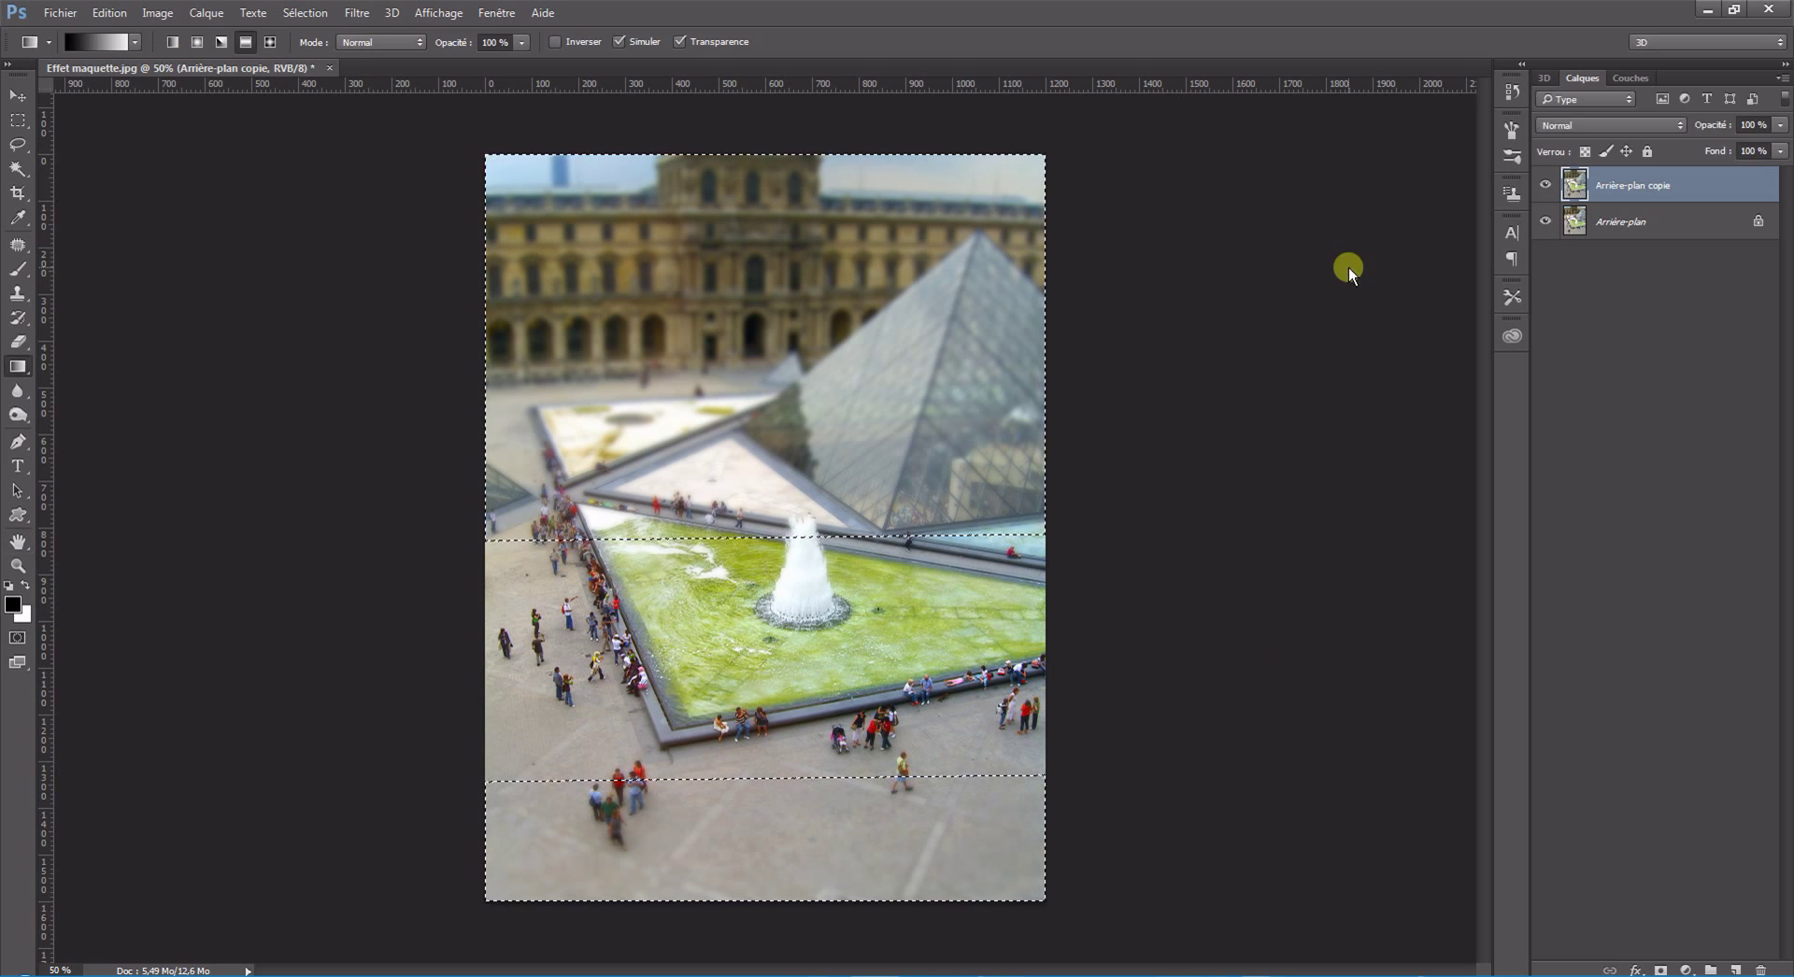
key("ctrl+d")
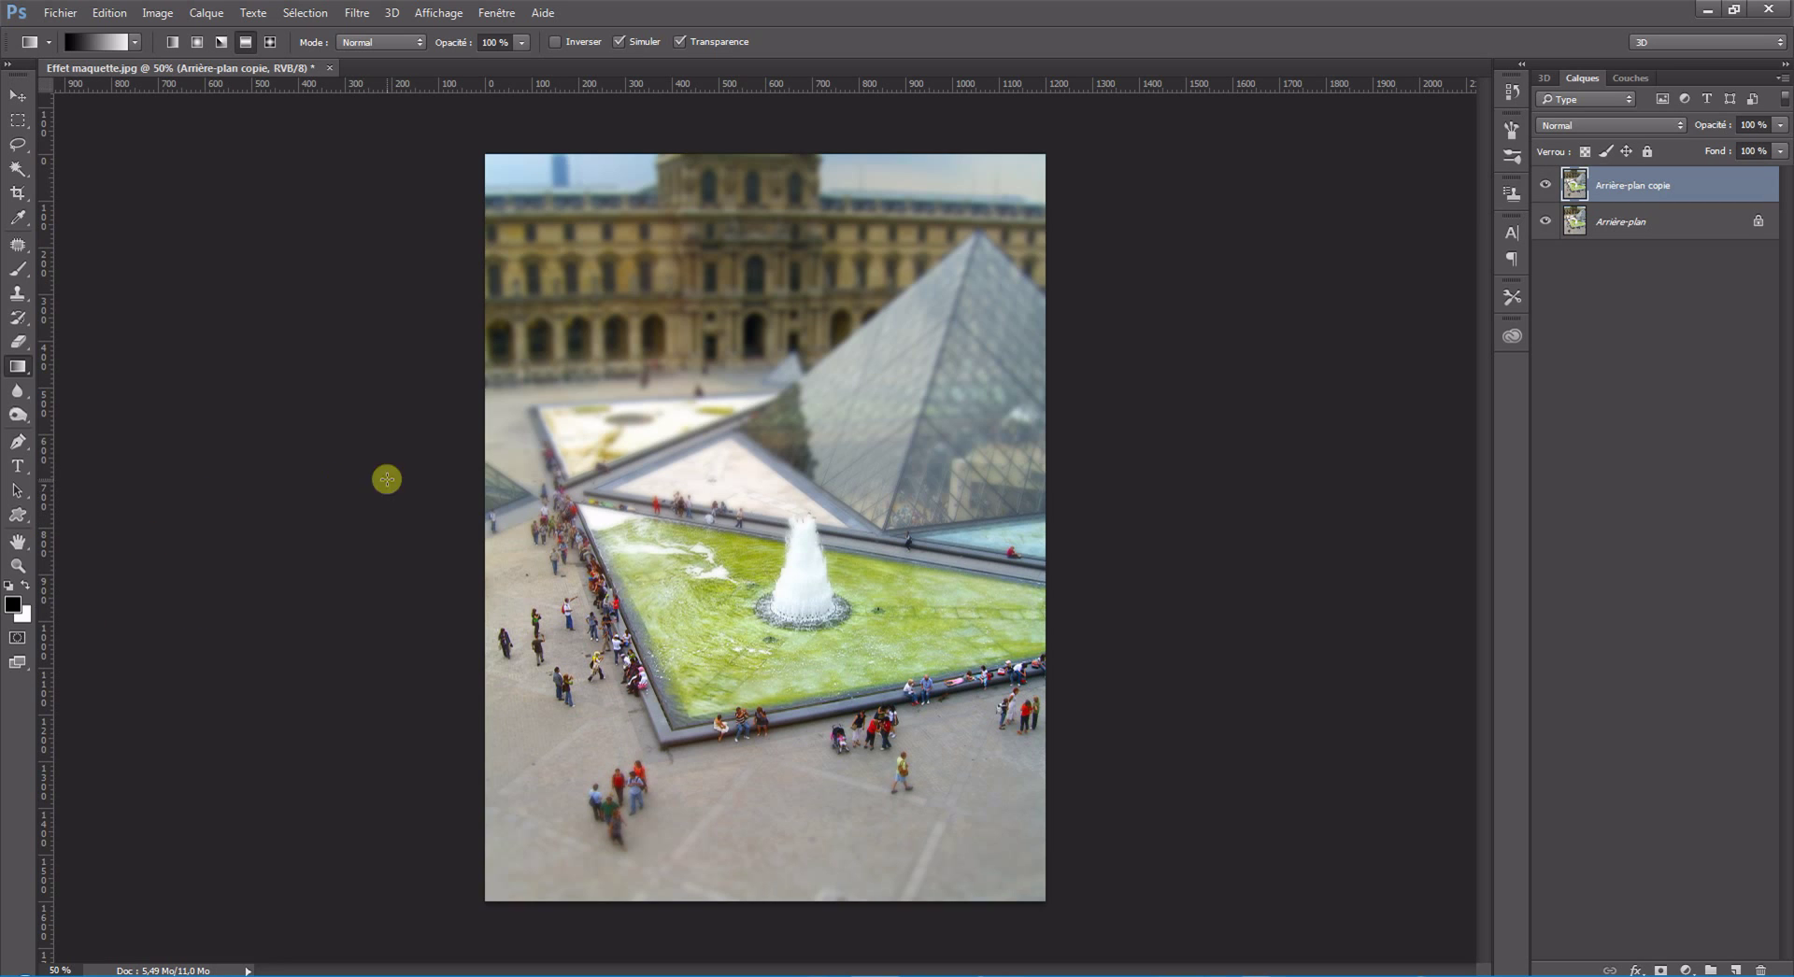
Delete the blurred 'Arrière-plan copie' layer
left_click(1694, 221)
left_click(1700, 179)
key("Delete")
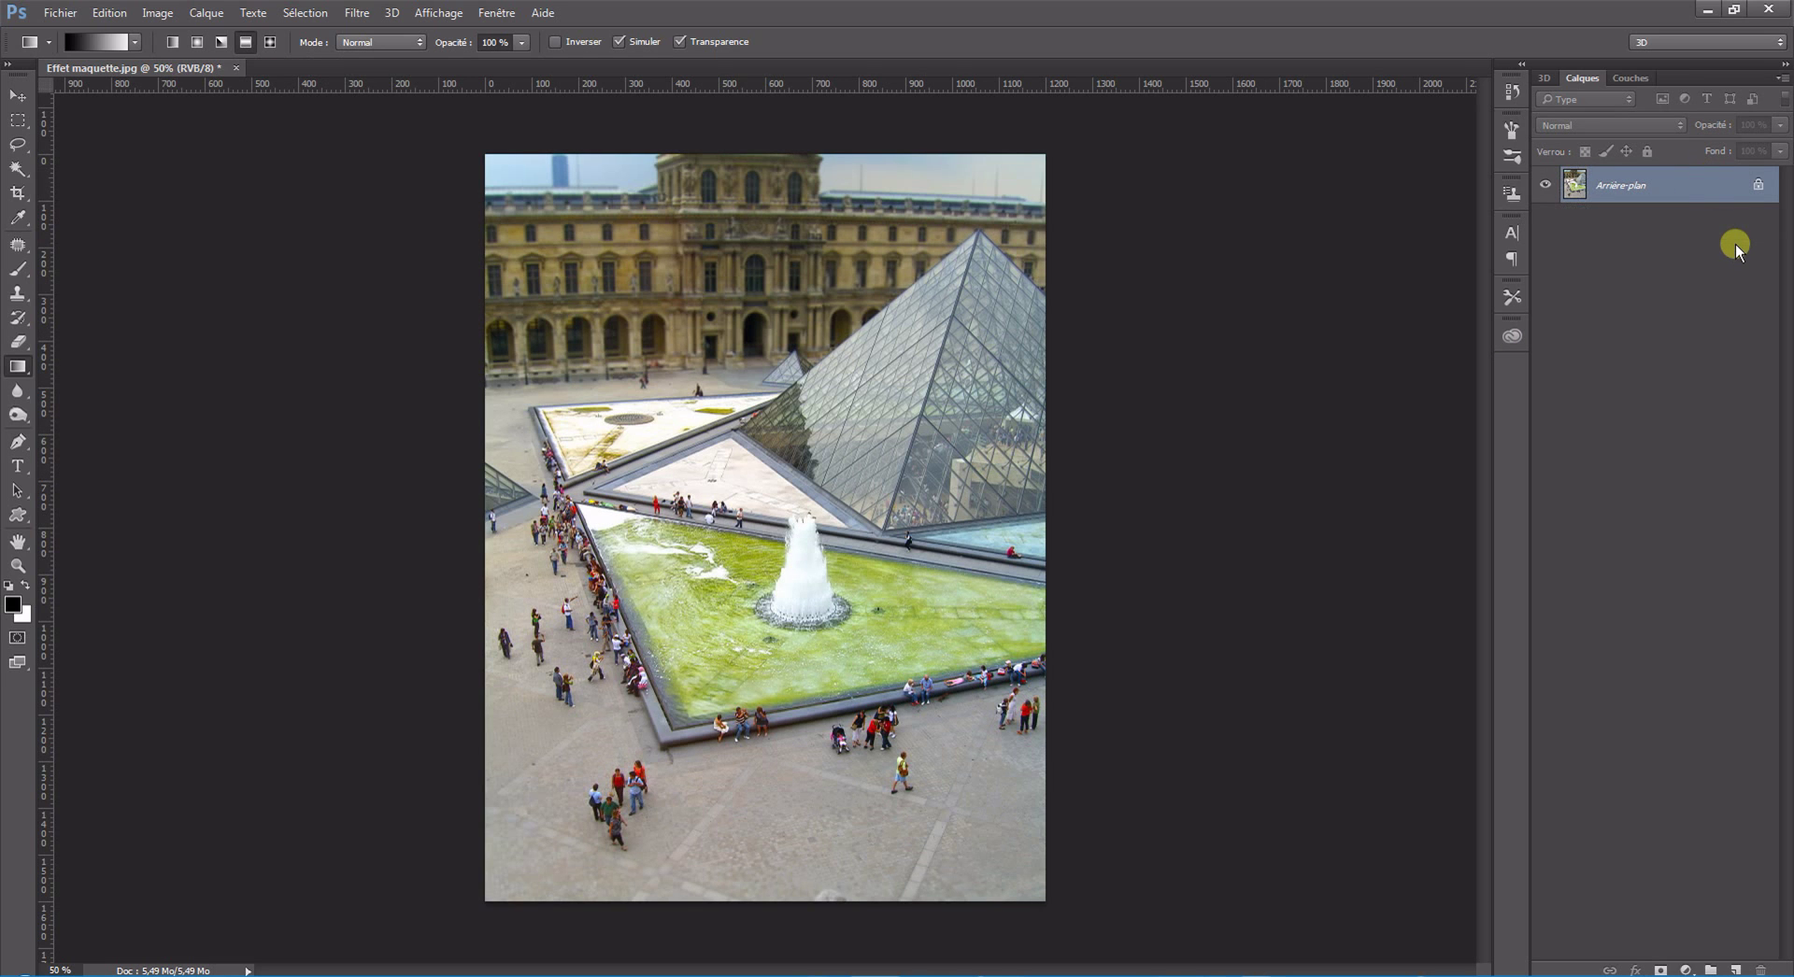
Duplicate Arrière-plan again and apply Bascule-Décentrement (Tilt-Shift) blur to the copy
right_click(1683, 177)
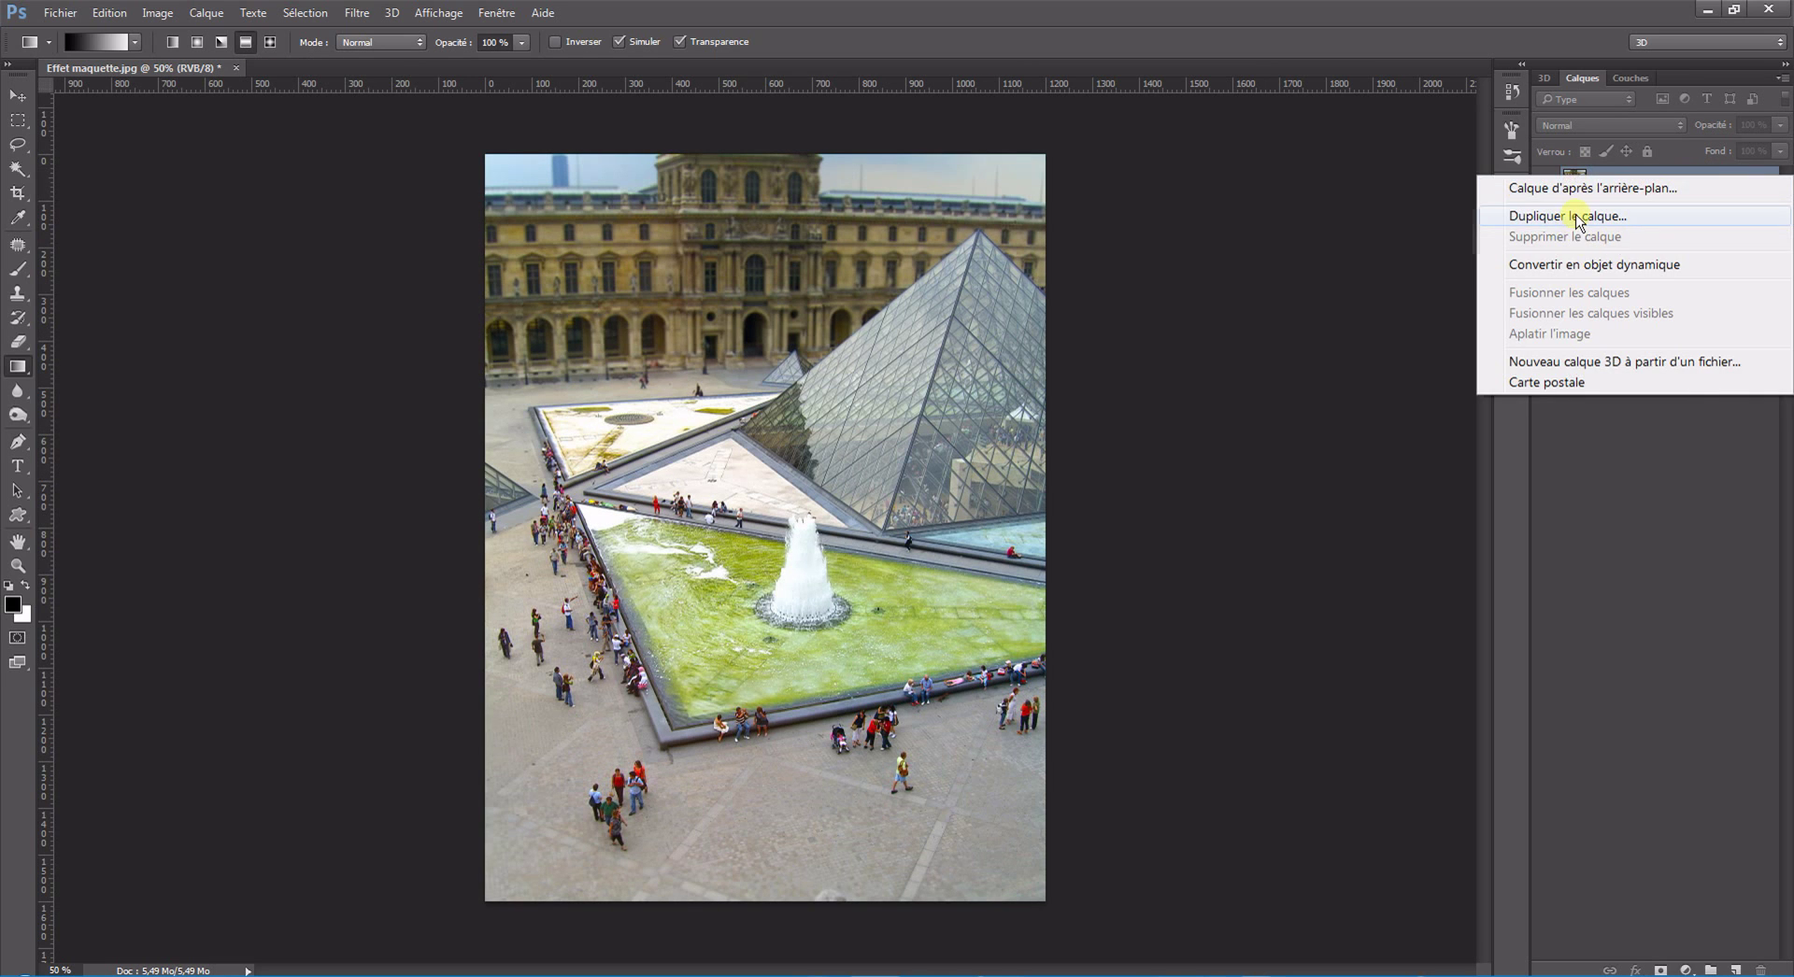
left_click(1642, 217)
left_click(1060, 309)
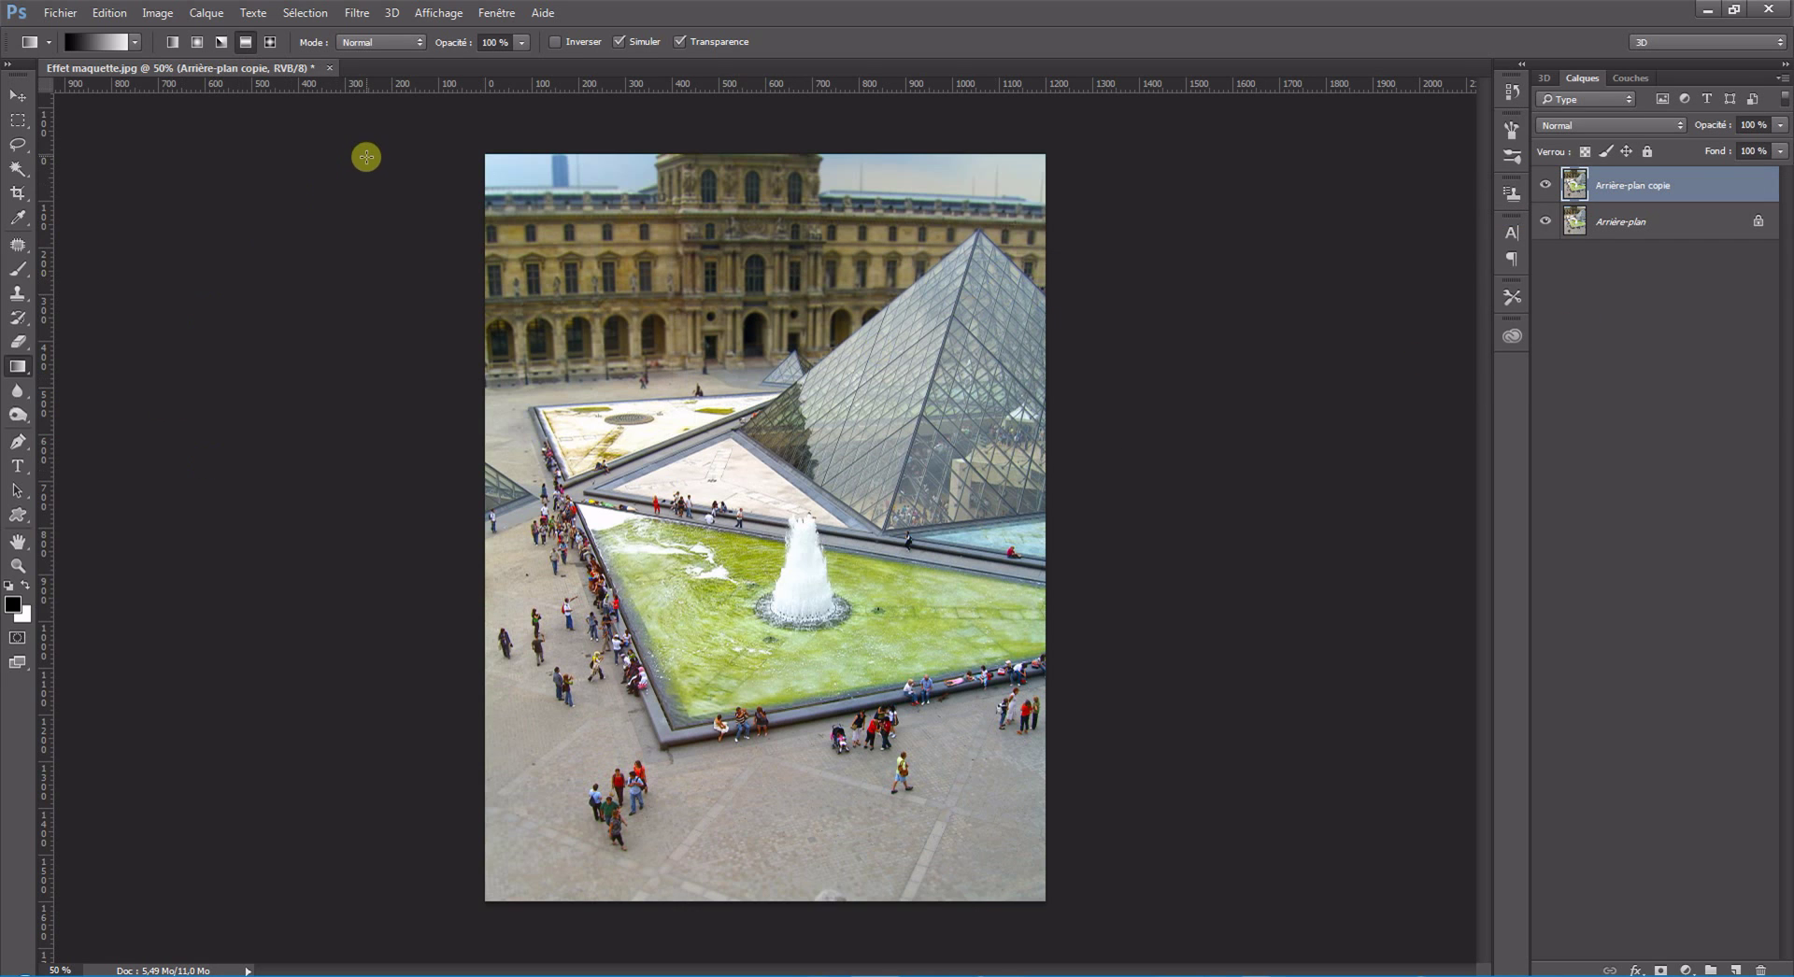
left_click(356, 13)
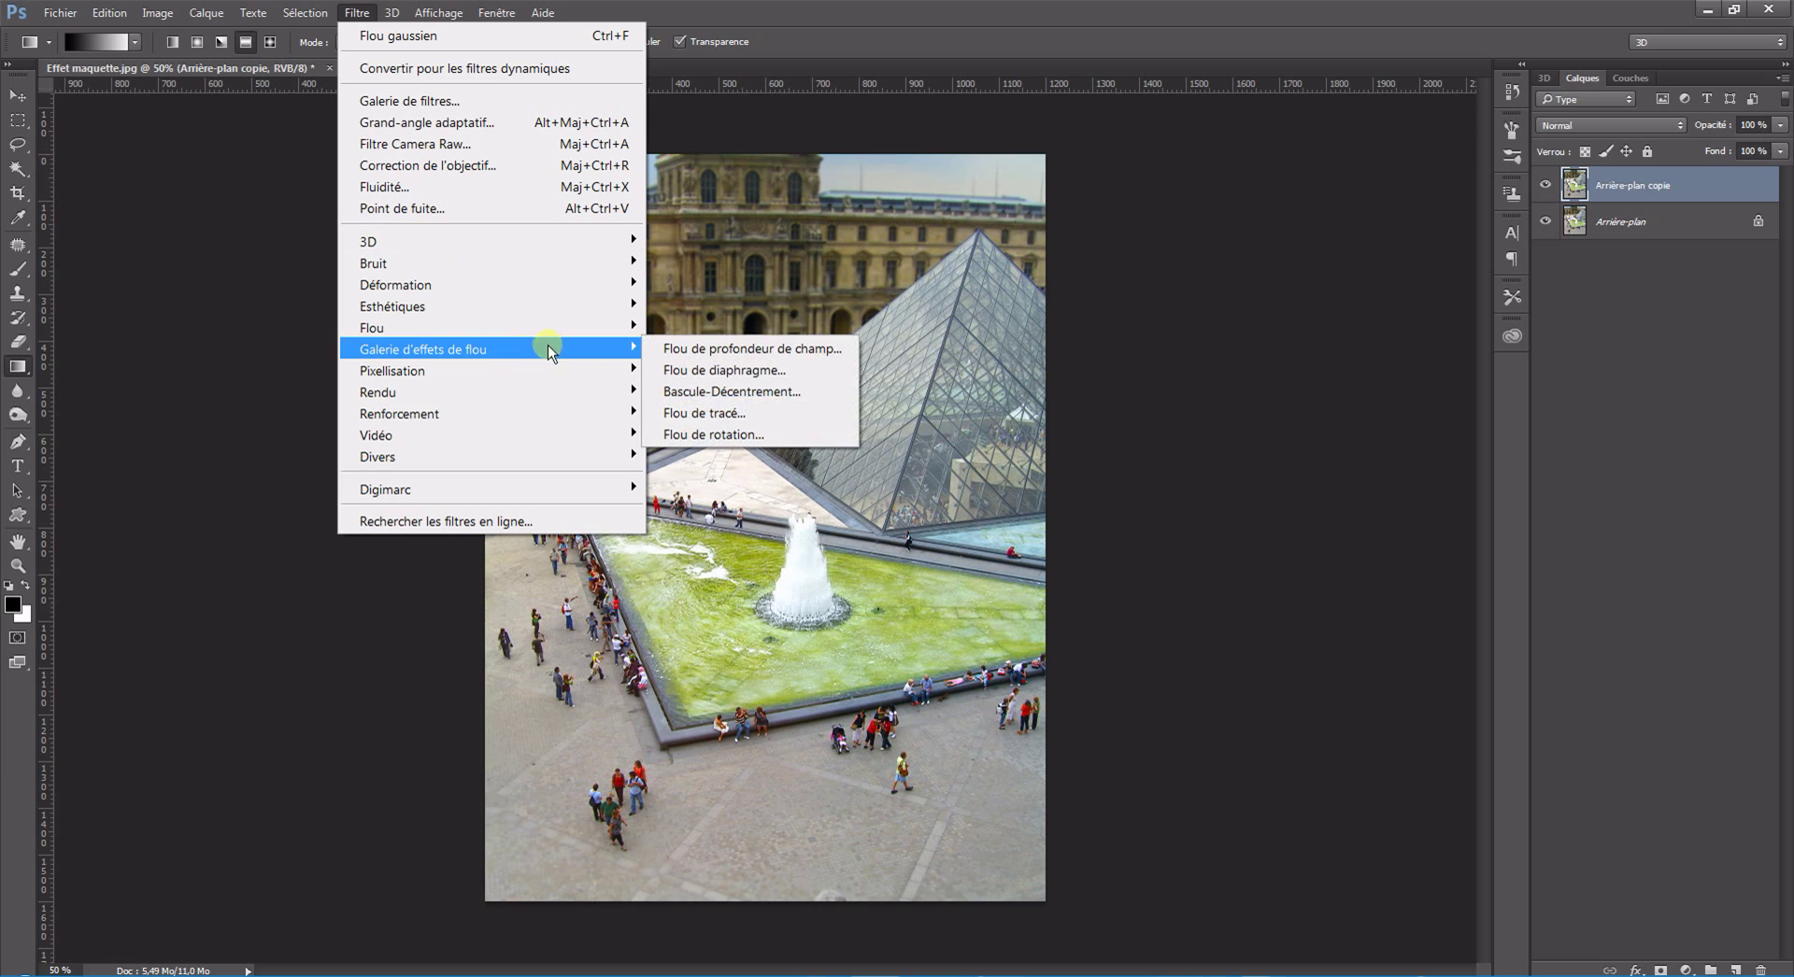
mouse_move(423, 349)
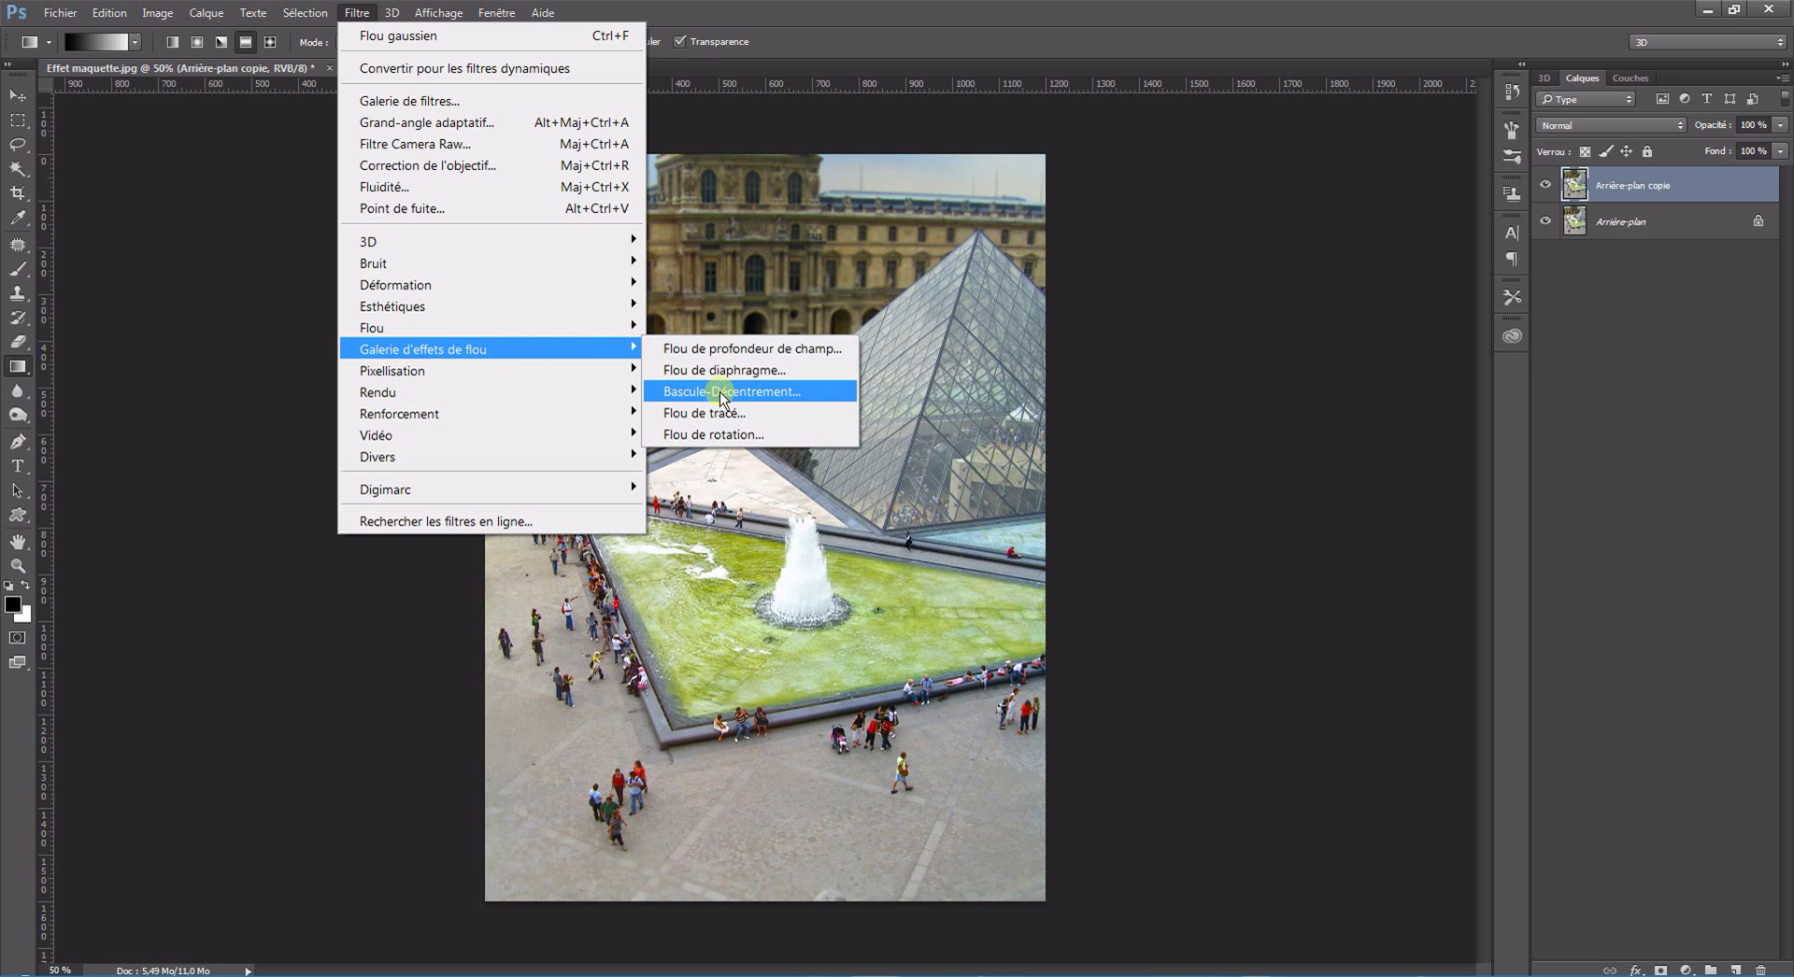
left_click(723, 398)
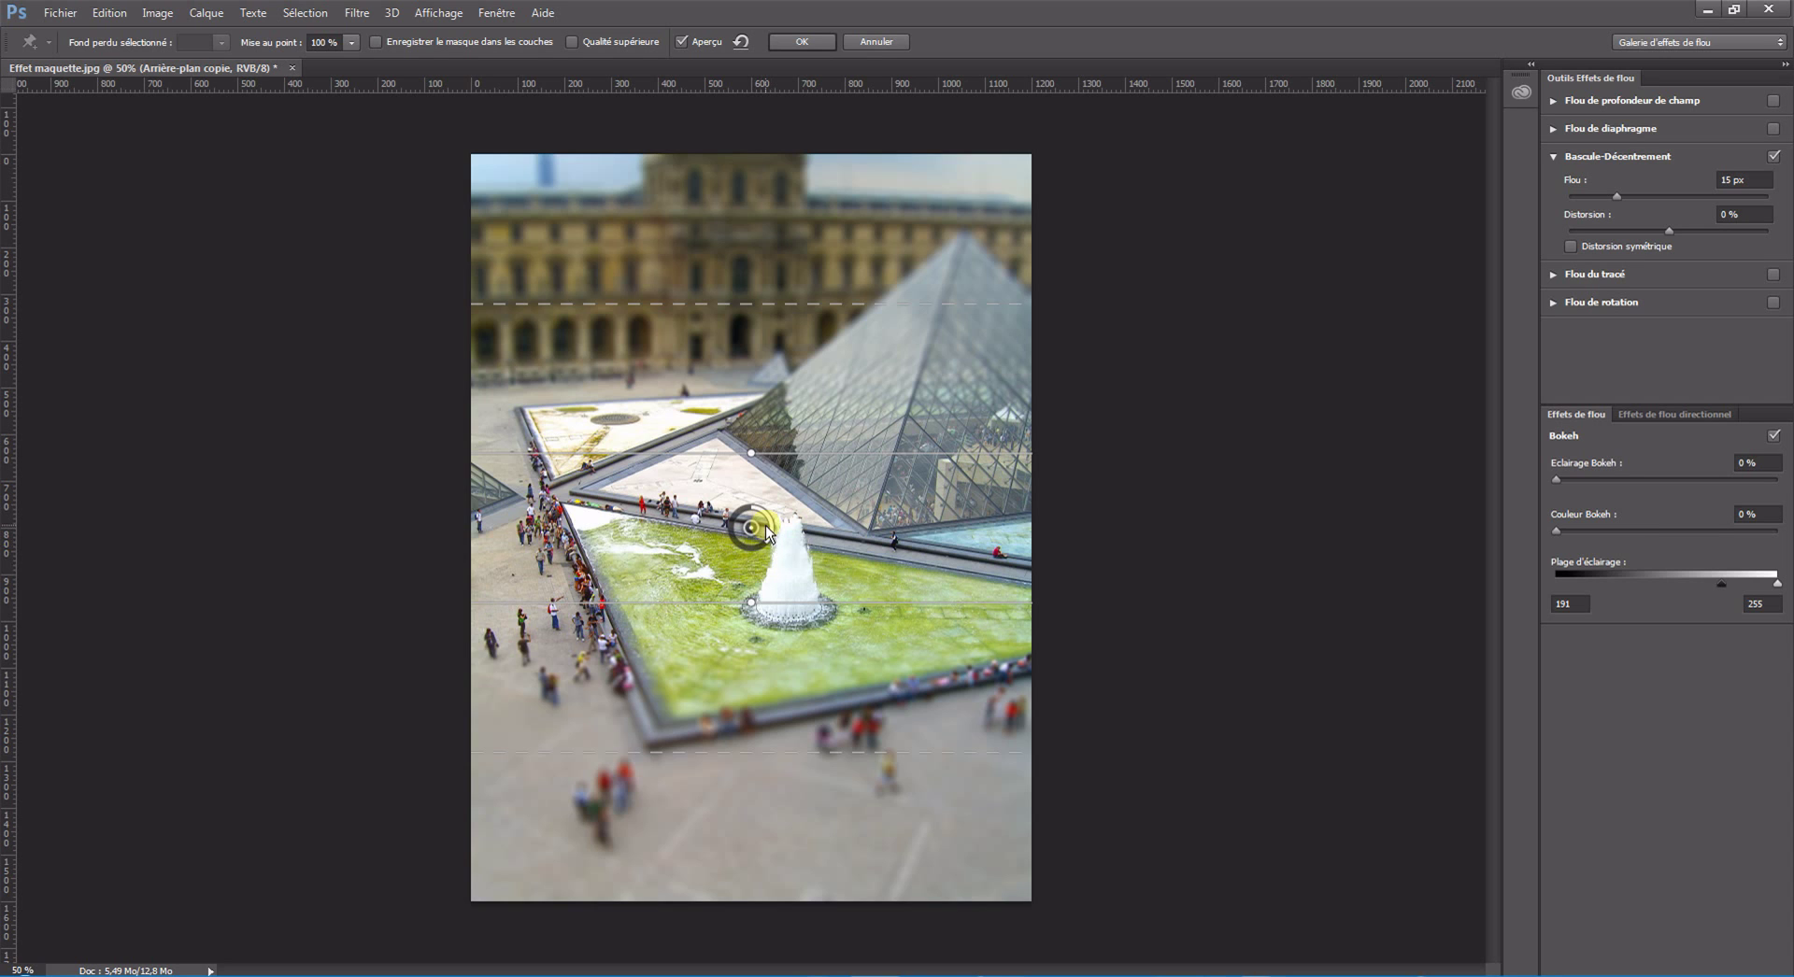
Adjust the tilt-shift blur ring and focus position, settling Flou at 15 px
left_click_drag(768, 532, 759, 533)
left_click_drag(755, 528, 751, 676)
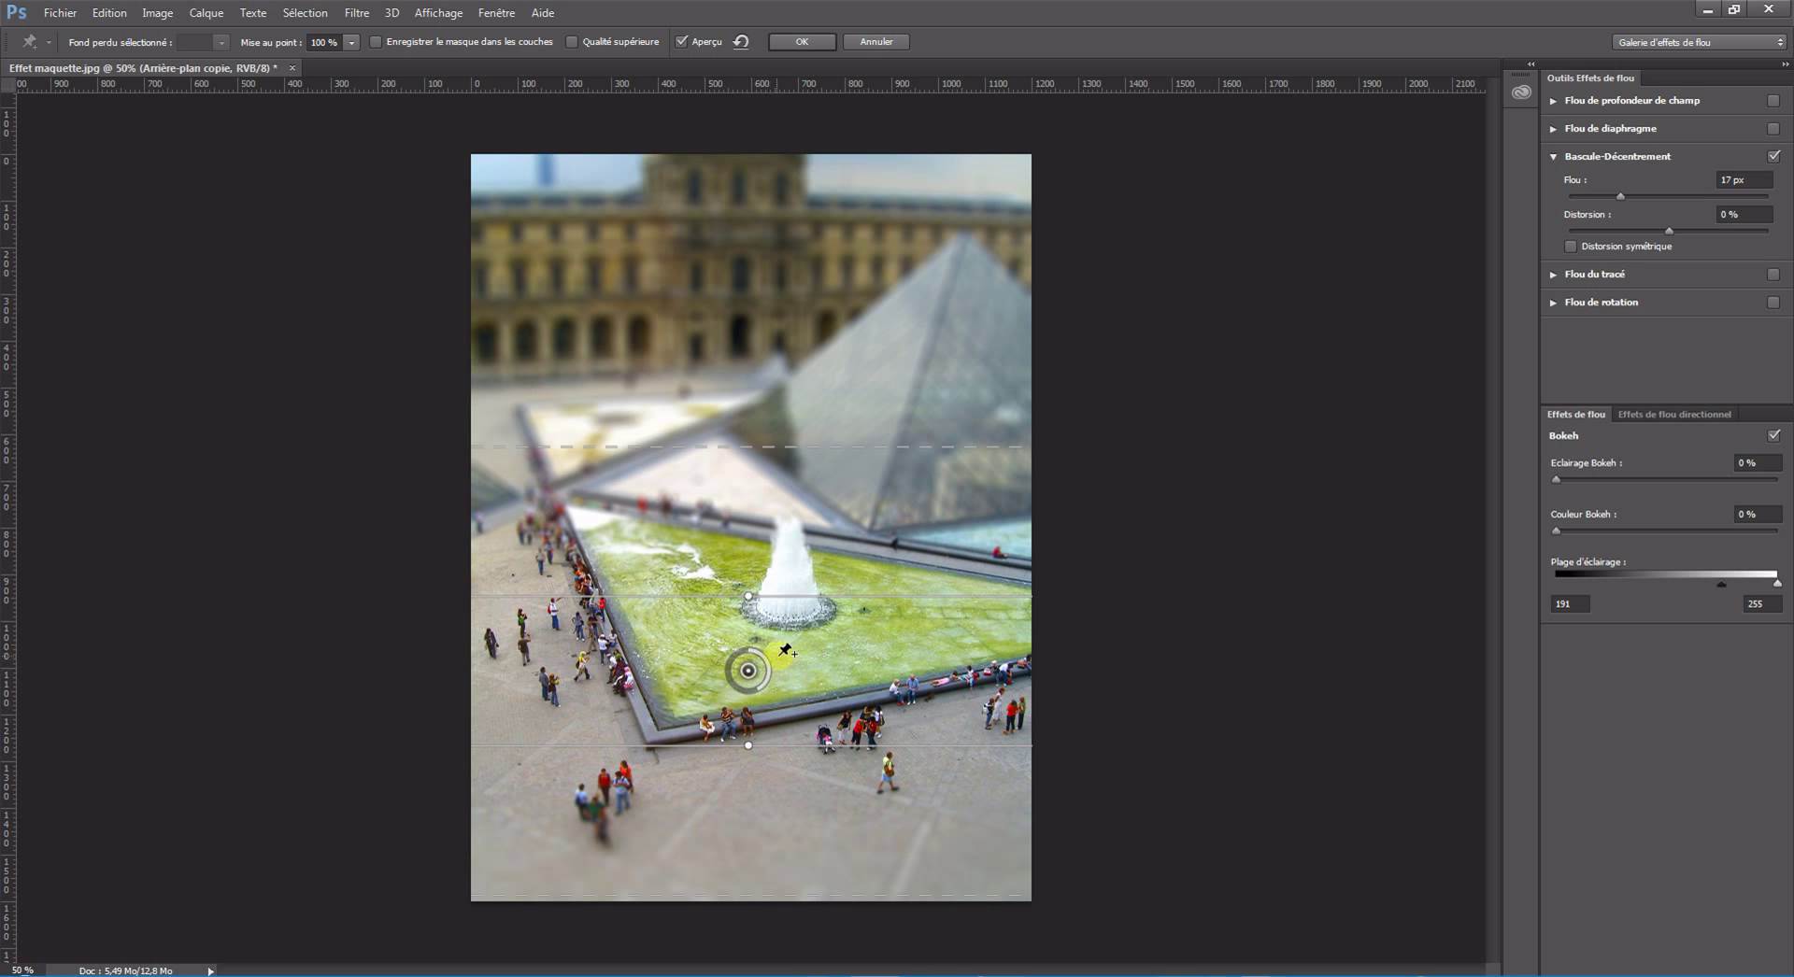
mouse_move(759, 687)
left_mouse_down()
mouse_move(764, 654)
mouse_move(739, 659)
left_mouse_up()
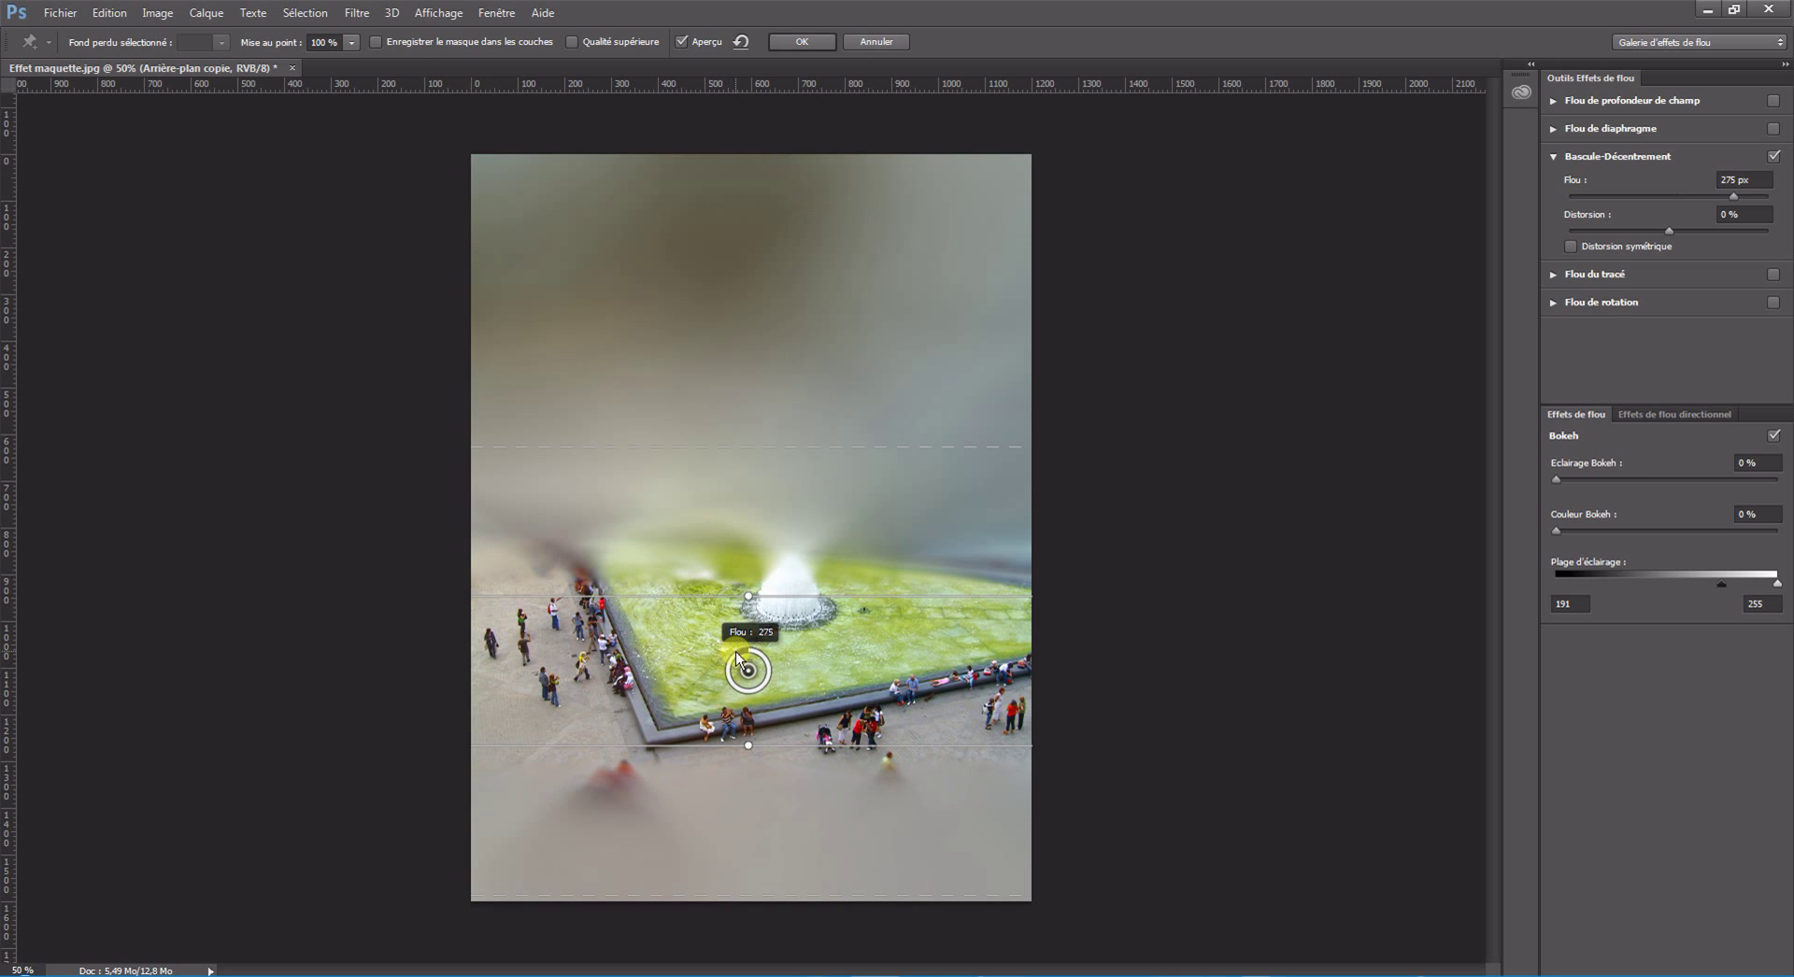
mouse_move(738, 659)
left_mouse_down()
mouse_move(735, 693)
mouse_move(766, 682)
left_mouse_up()
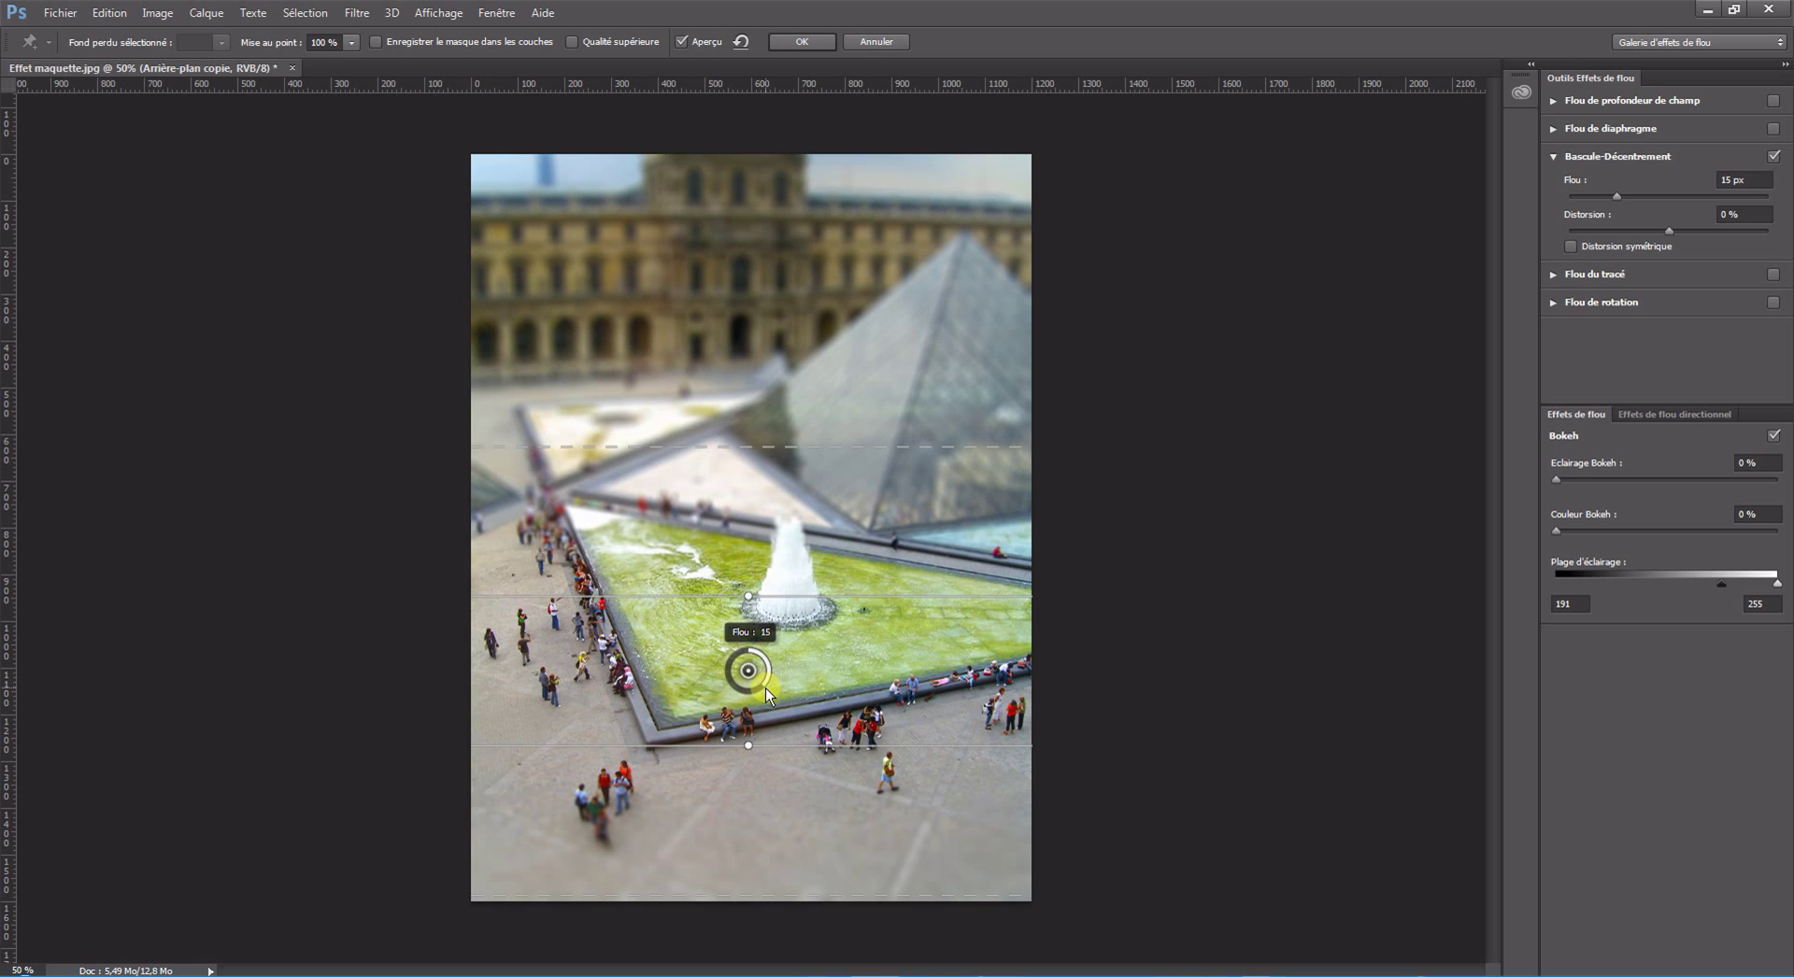
left_click_drag(765, 687, 764, 690)
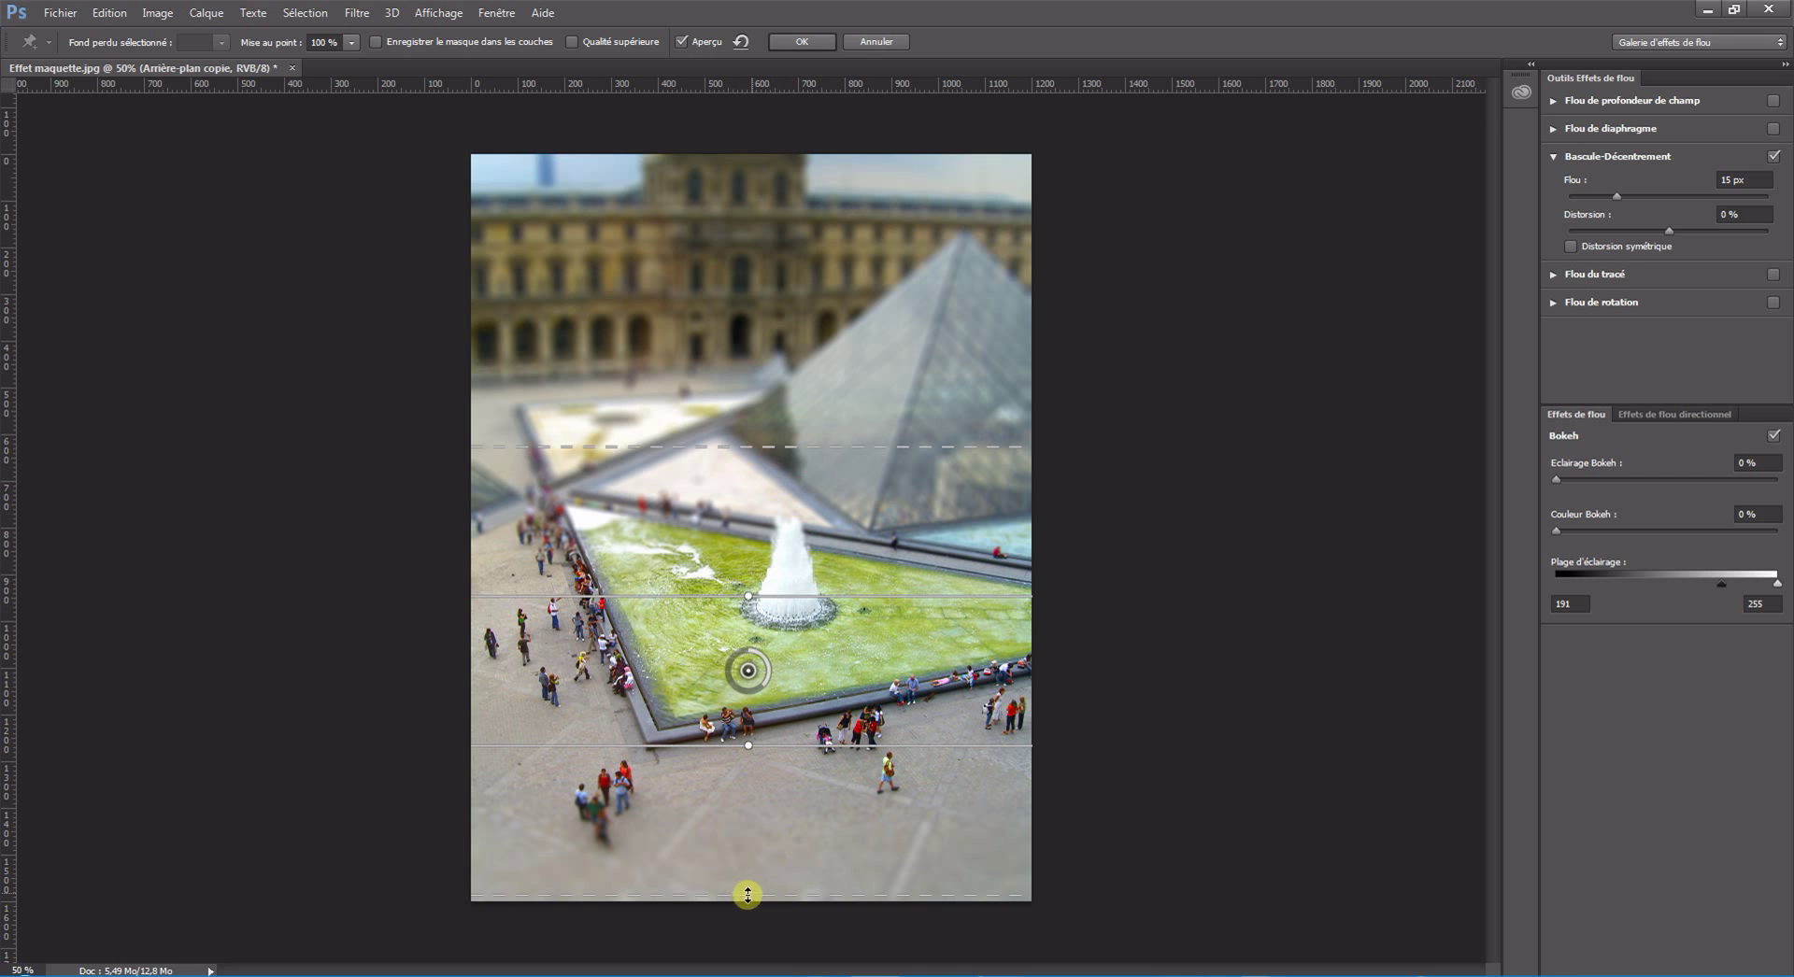
Reposition the tilt-shift centre and drag the focus and transition lines to frame the fountain band
mouse_move(748, 670)
left_mouse_down()
mouse_move(756, 503)
mouse_move(755, 692)
left_mouse_up()
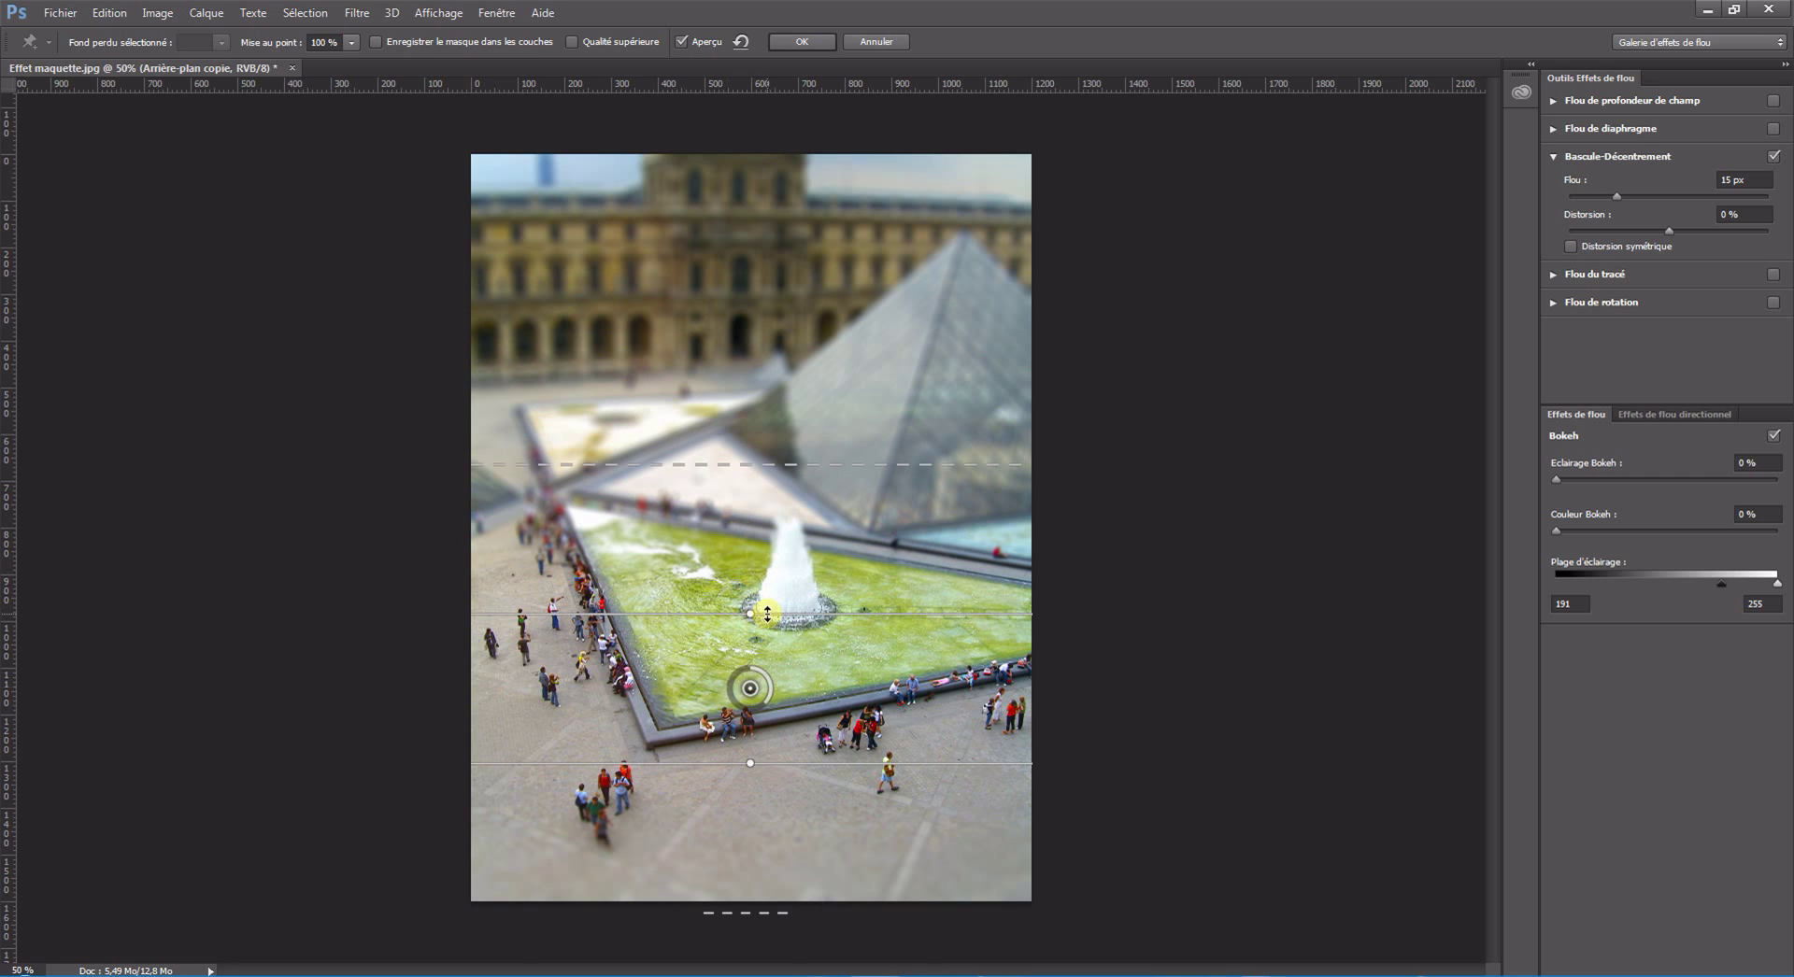
left_click_drag(767, 613, 805, 473)
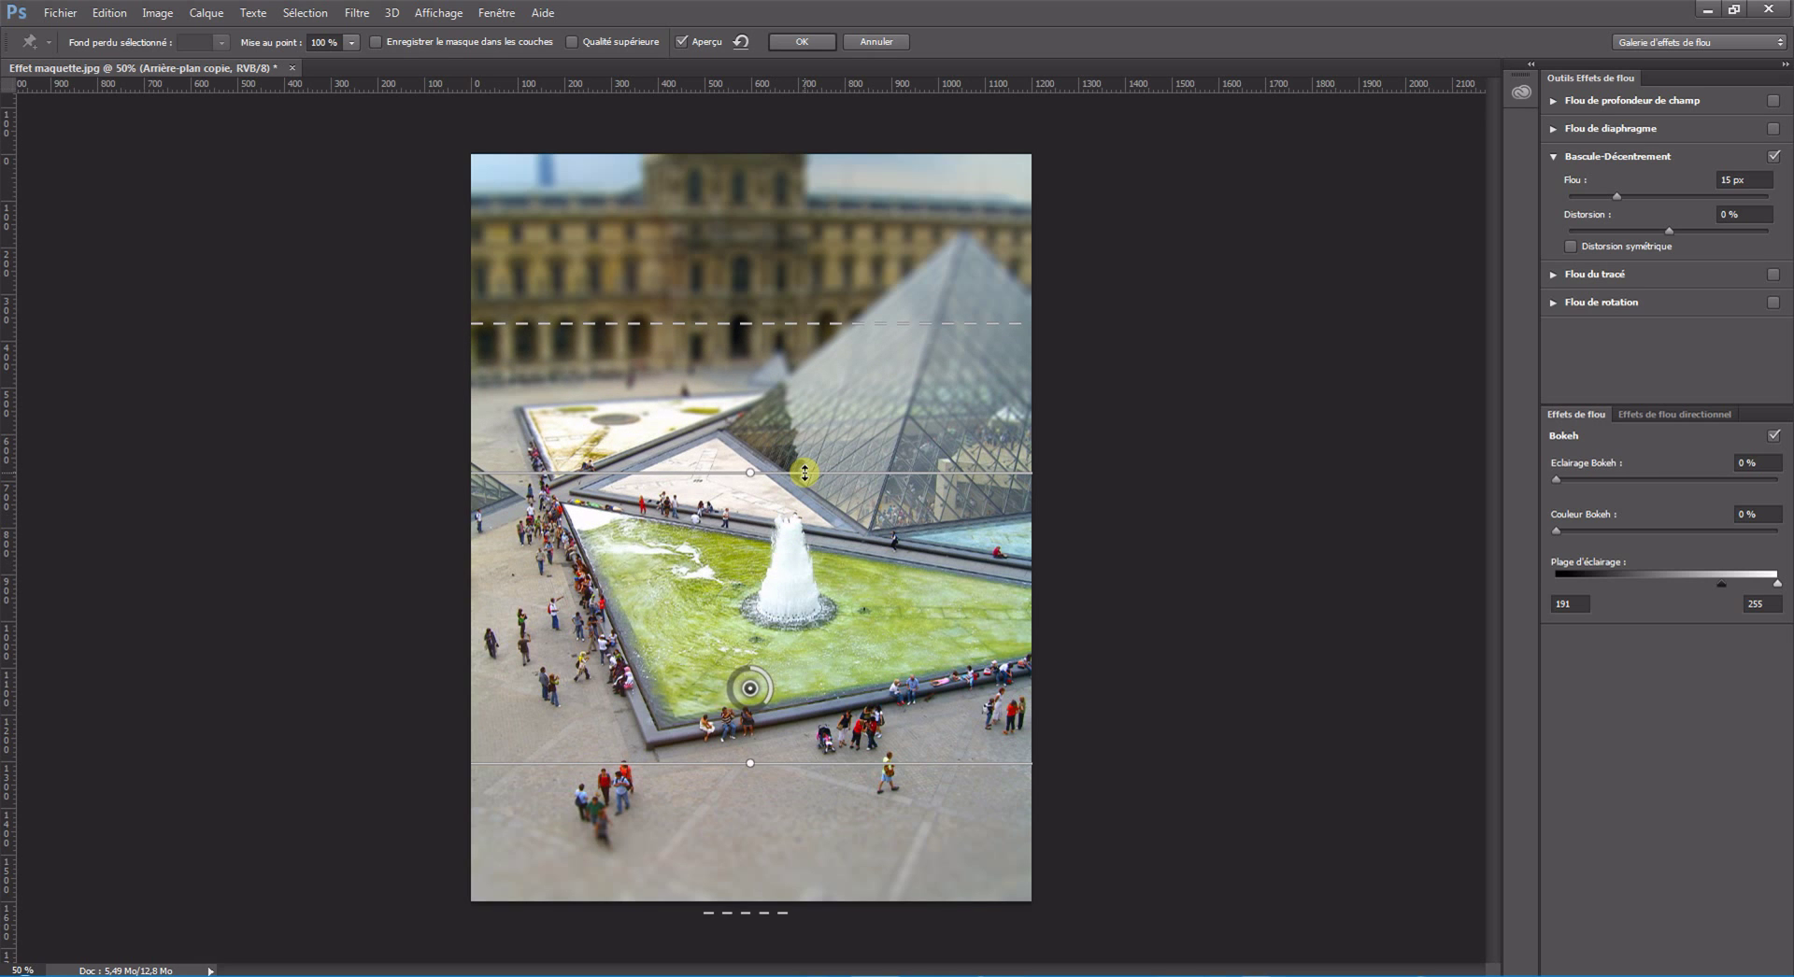
left_click_drag(804, 473, 811, 539)
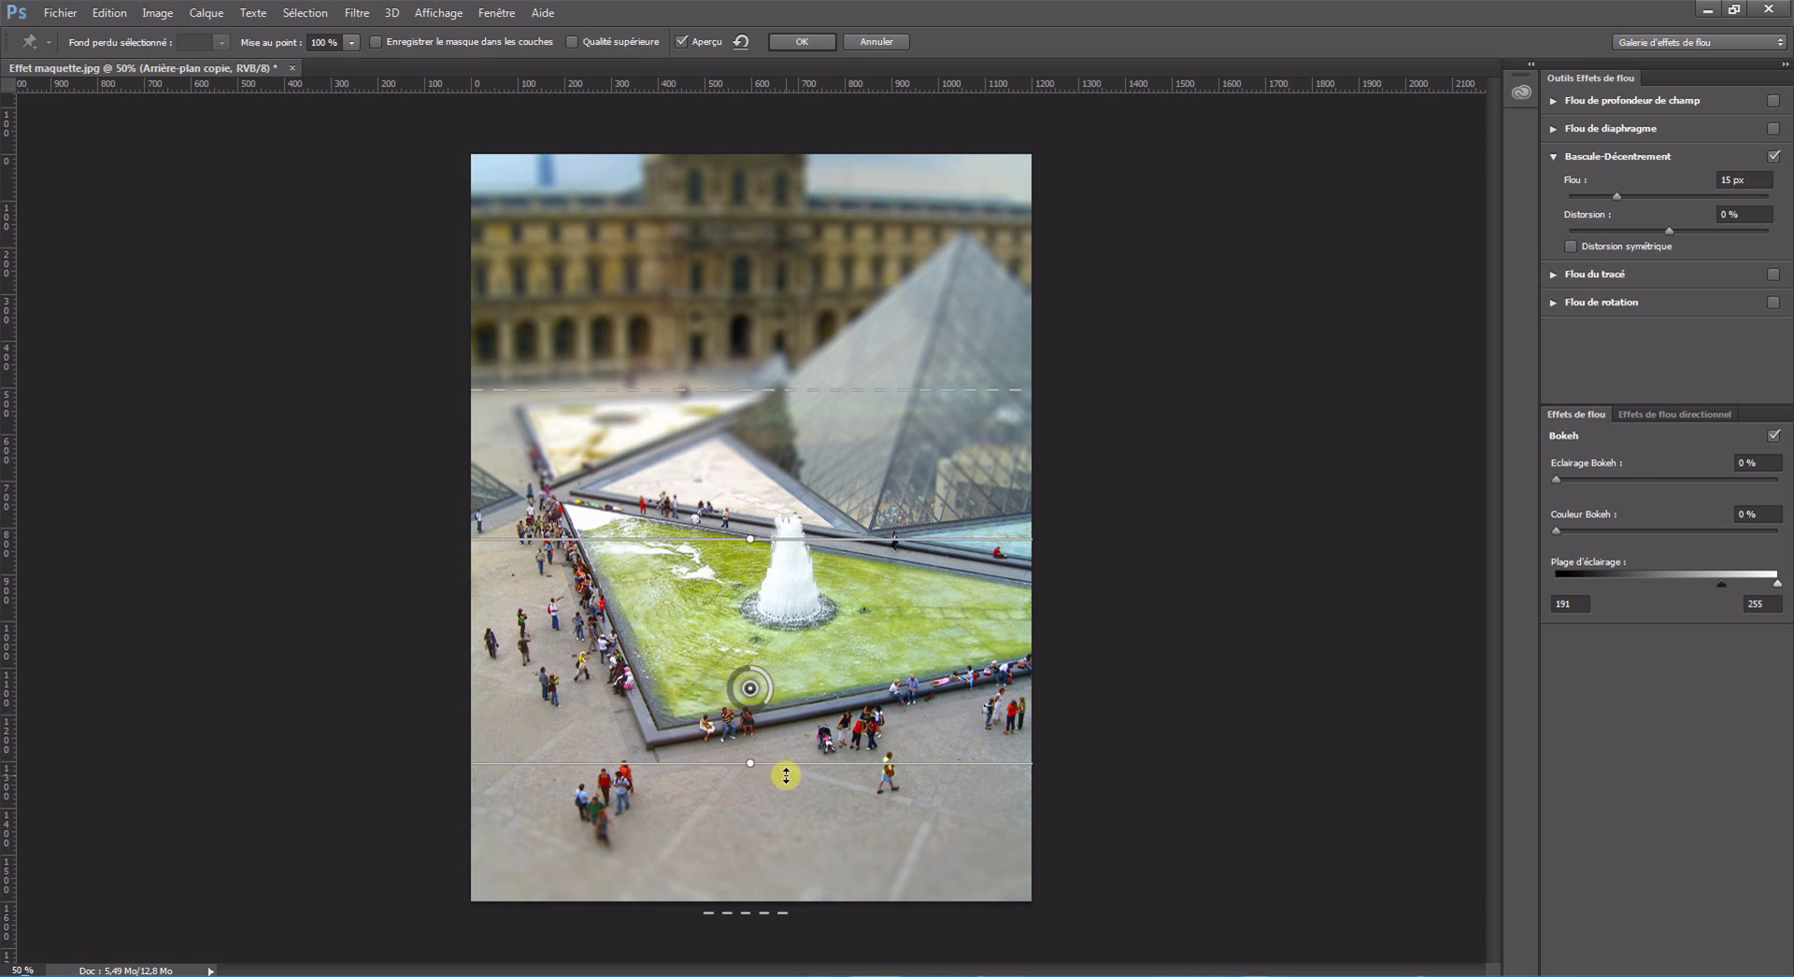
left_click_drag(784, 764, 782, 835)
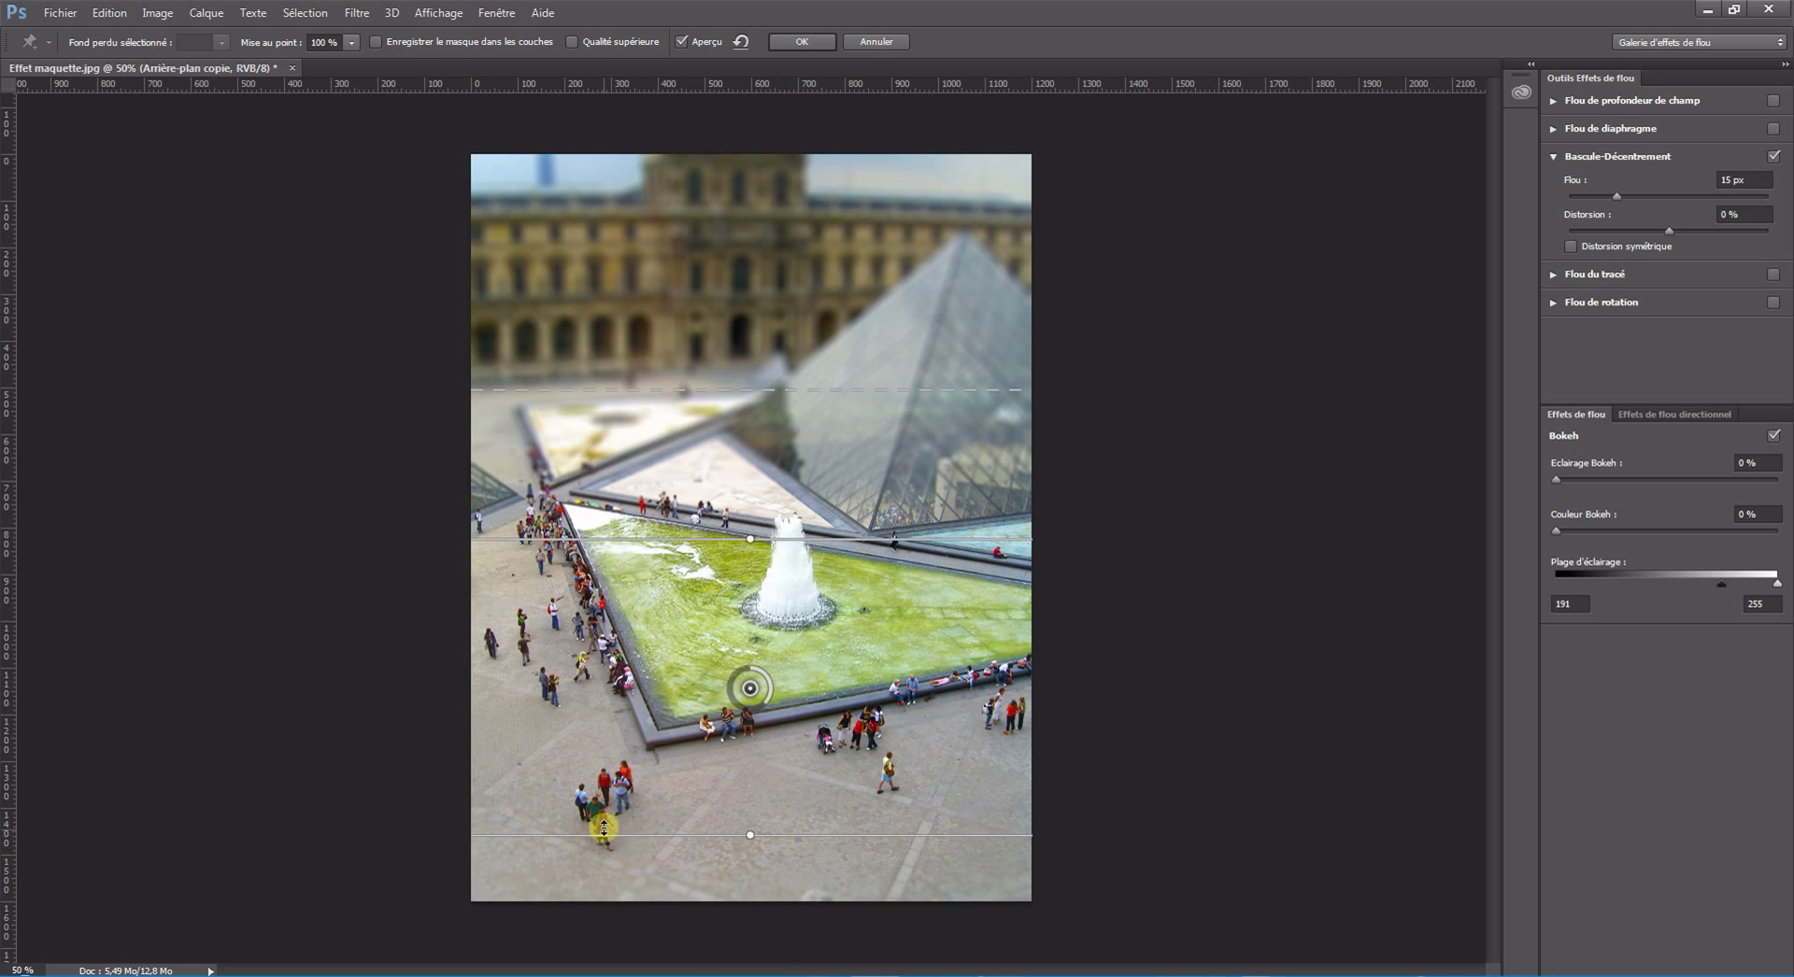
left_click_drag(613, 836, 619, 846)
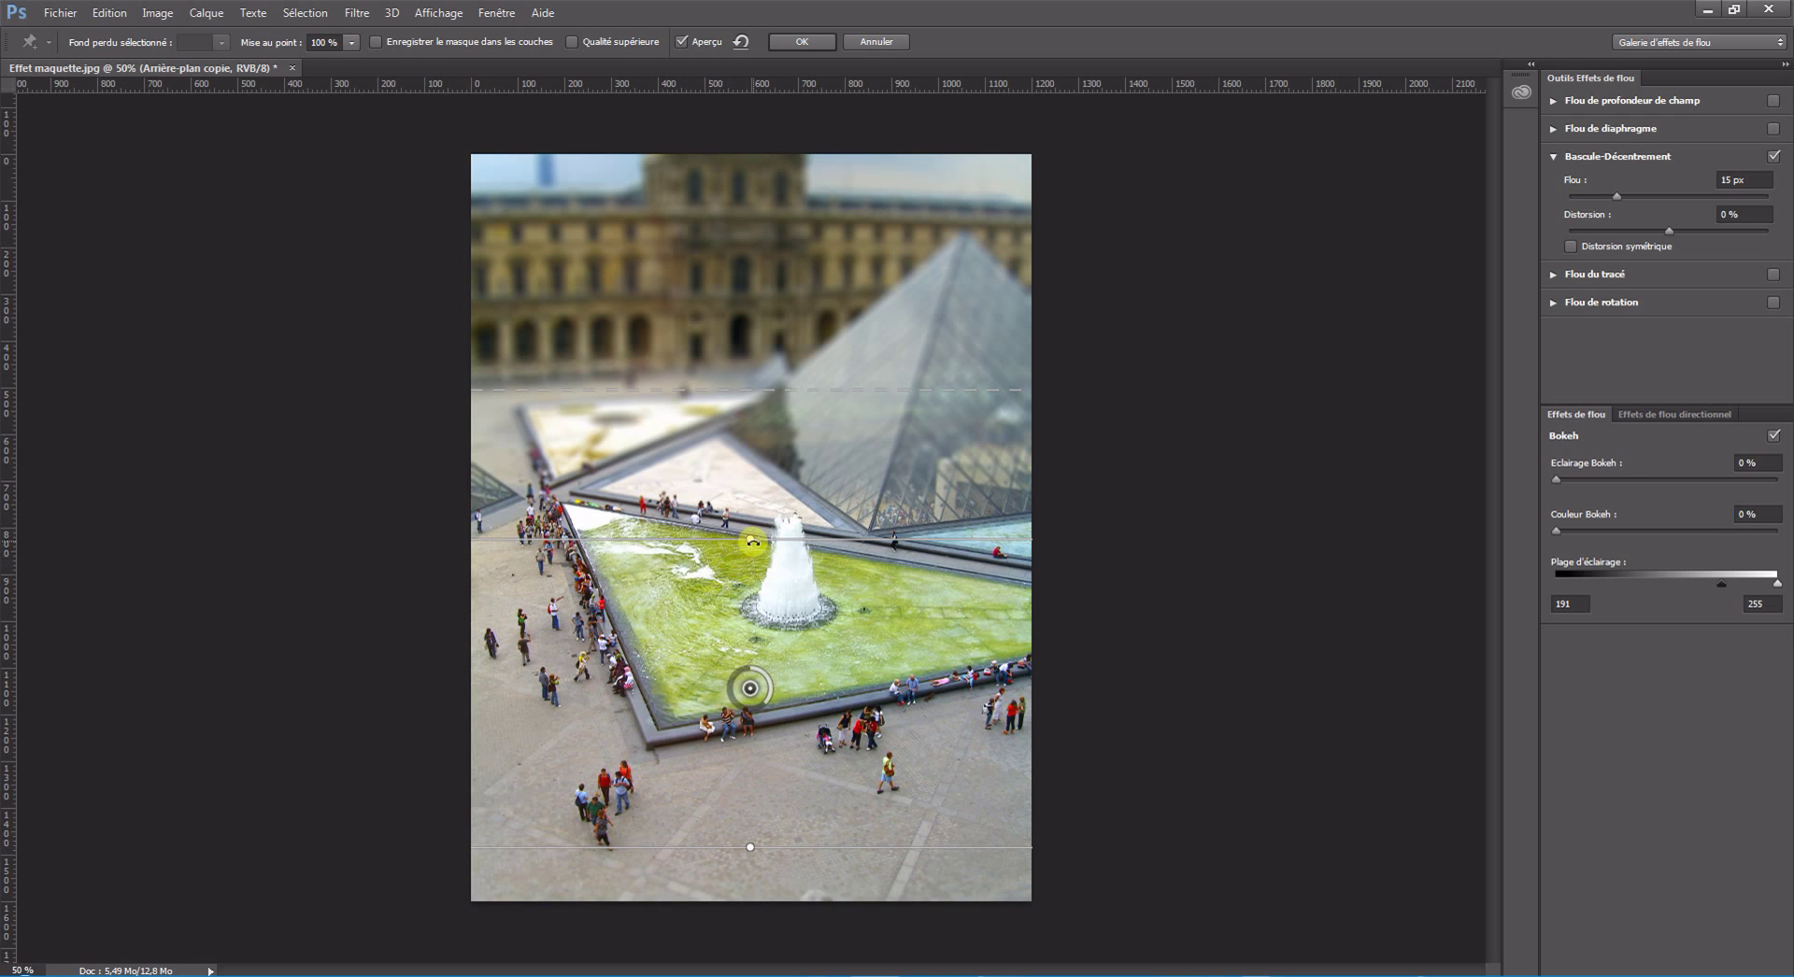
left_click_drag(784, 533, 790, 580)
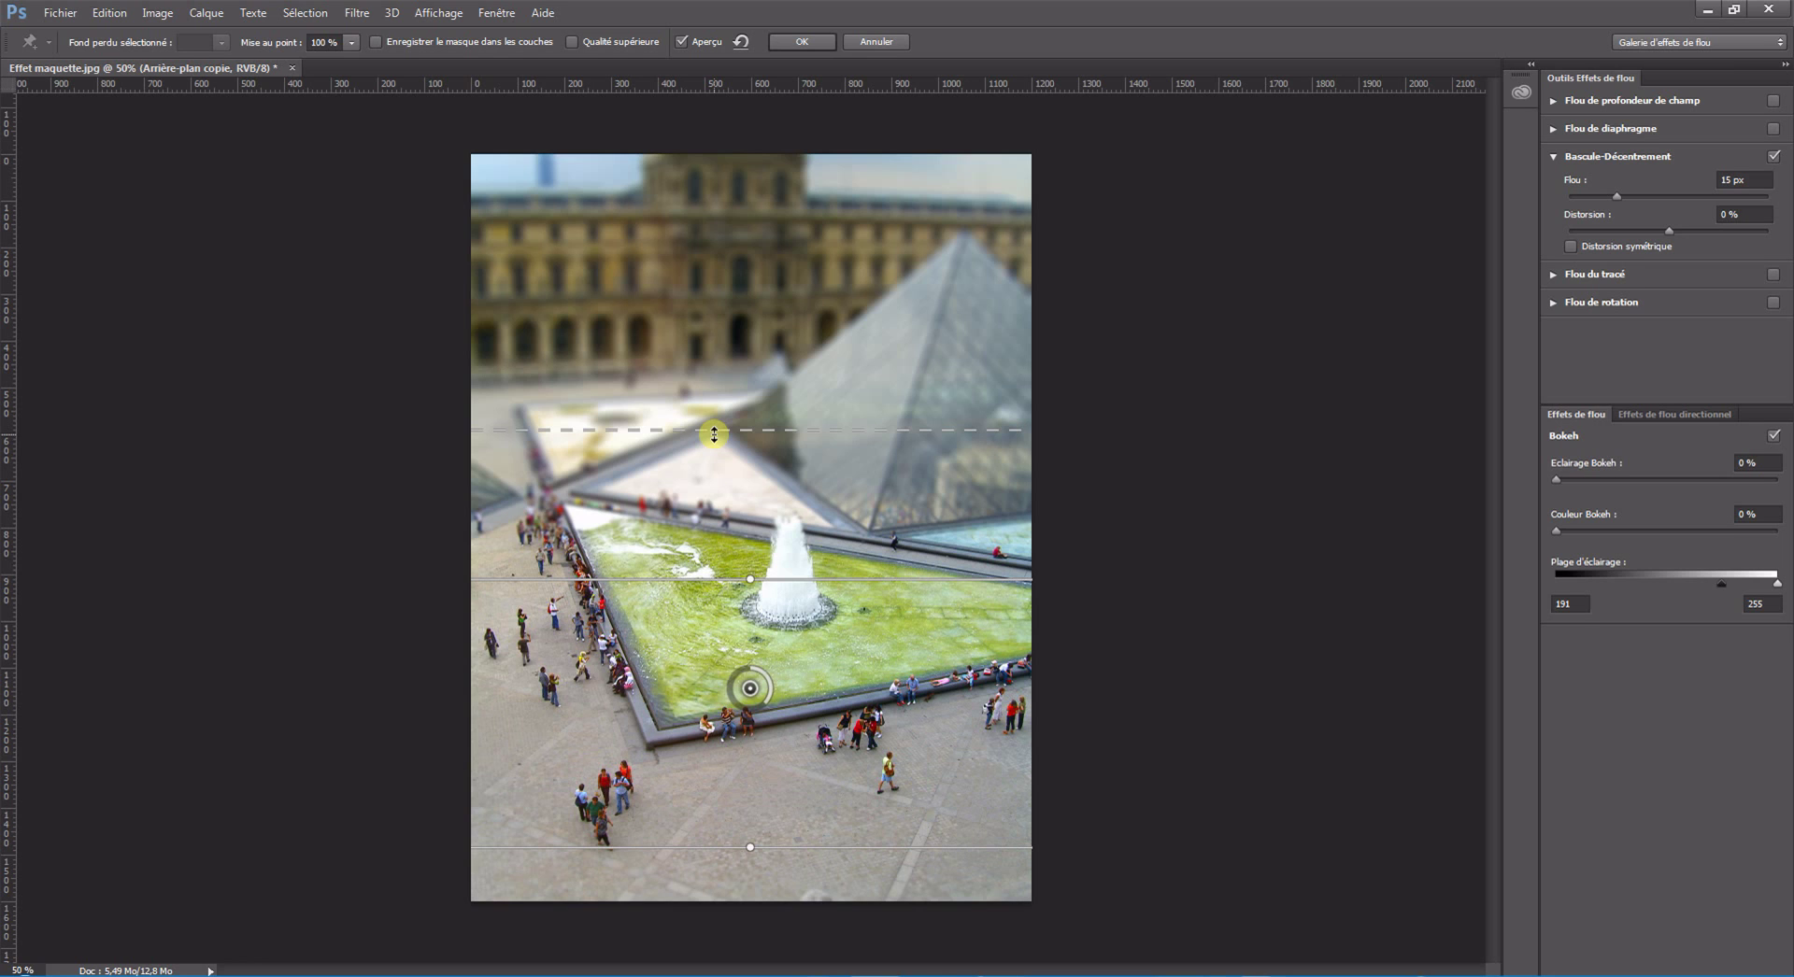
left_click_drag(724, 430, 721, 564)
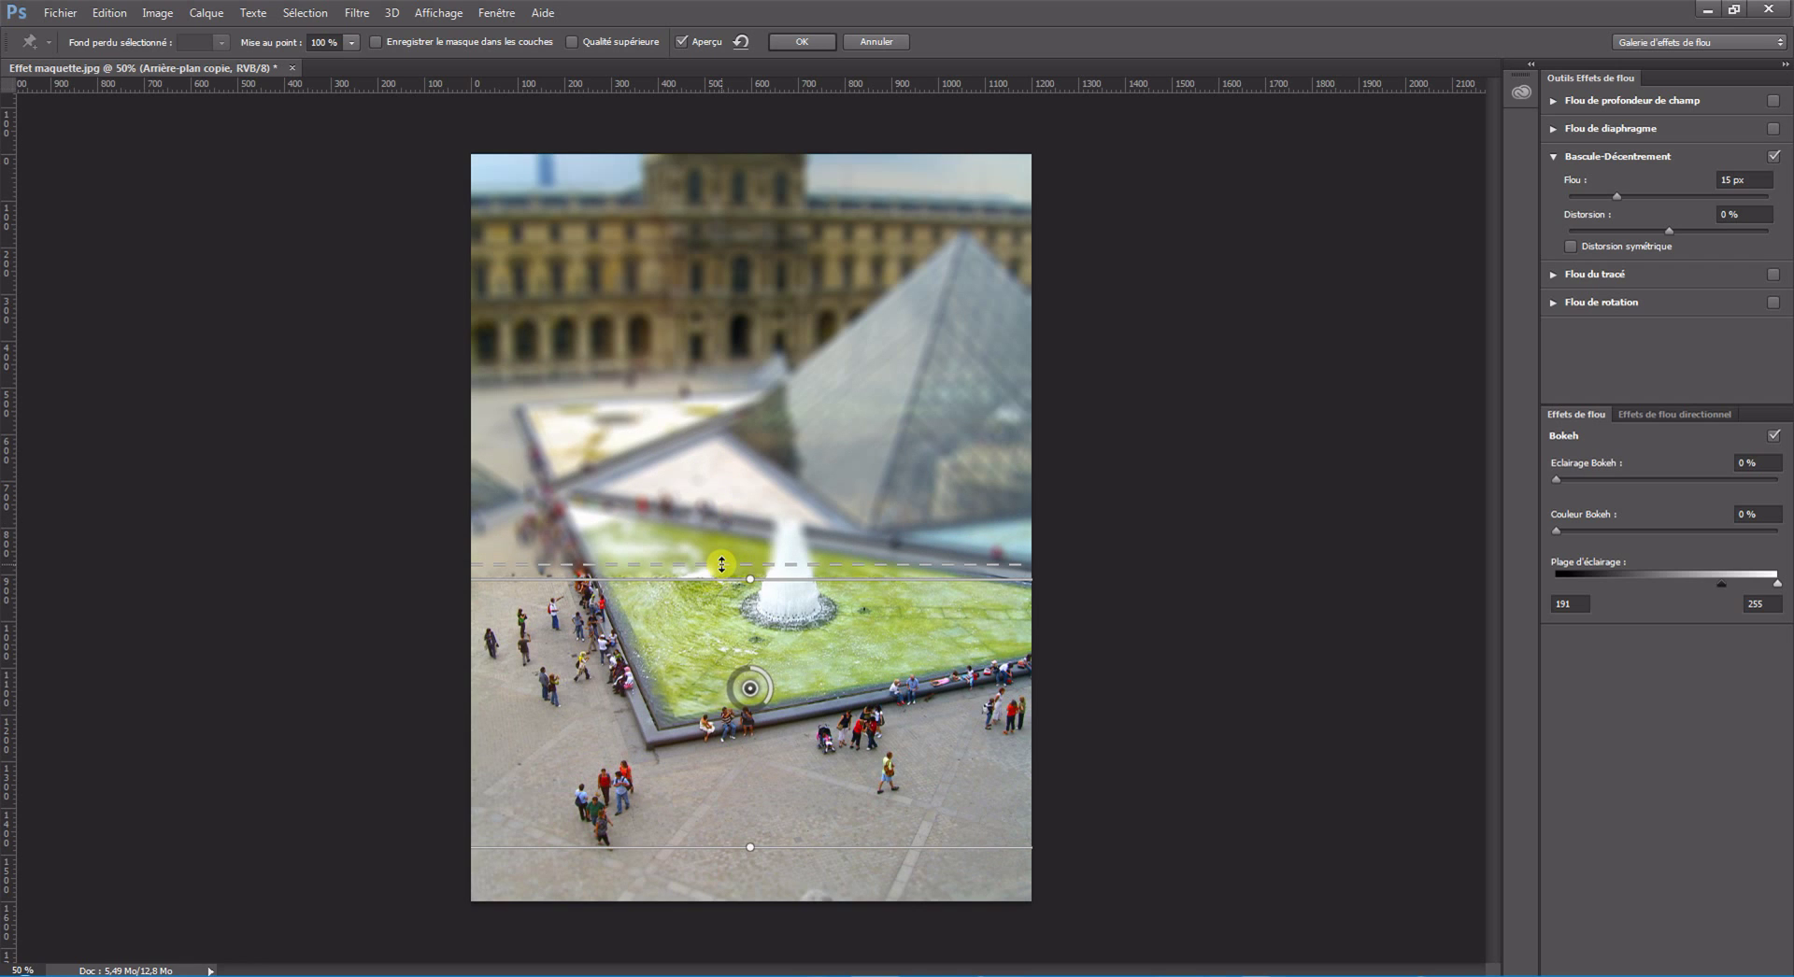
mouse_move(722, 565)
left_mouse_down()
mouse_move(750, 279)
mouse_move(740, 479)
mouse_move(752, 303)
left_mouse_up()
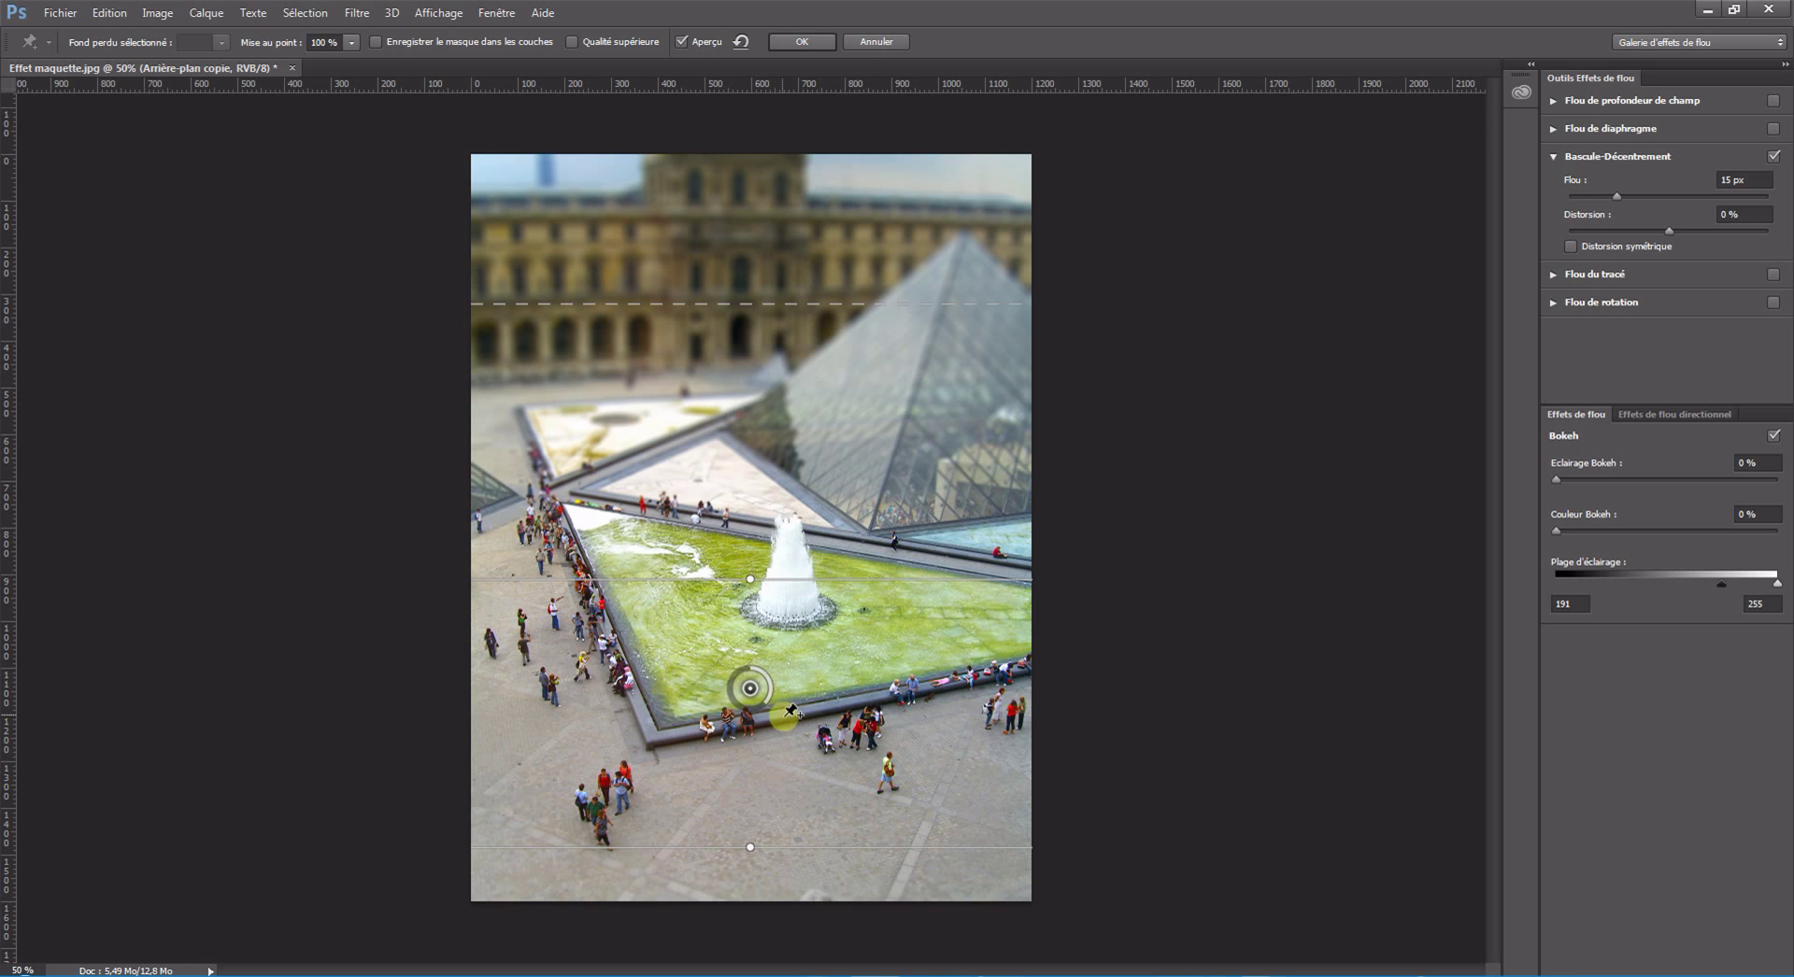
mouse_move(763, 690)
left_mouse_down()
mouse_move(699, 699)
mouse_move(741, 700)
left_mouse_up()
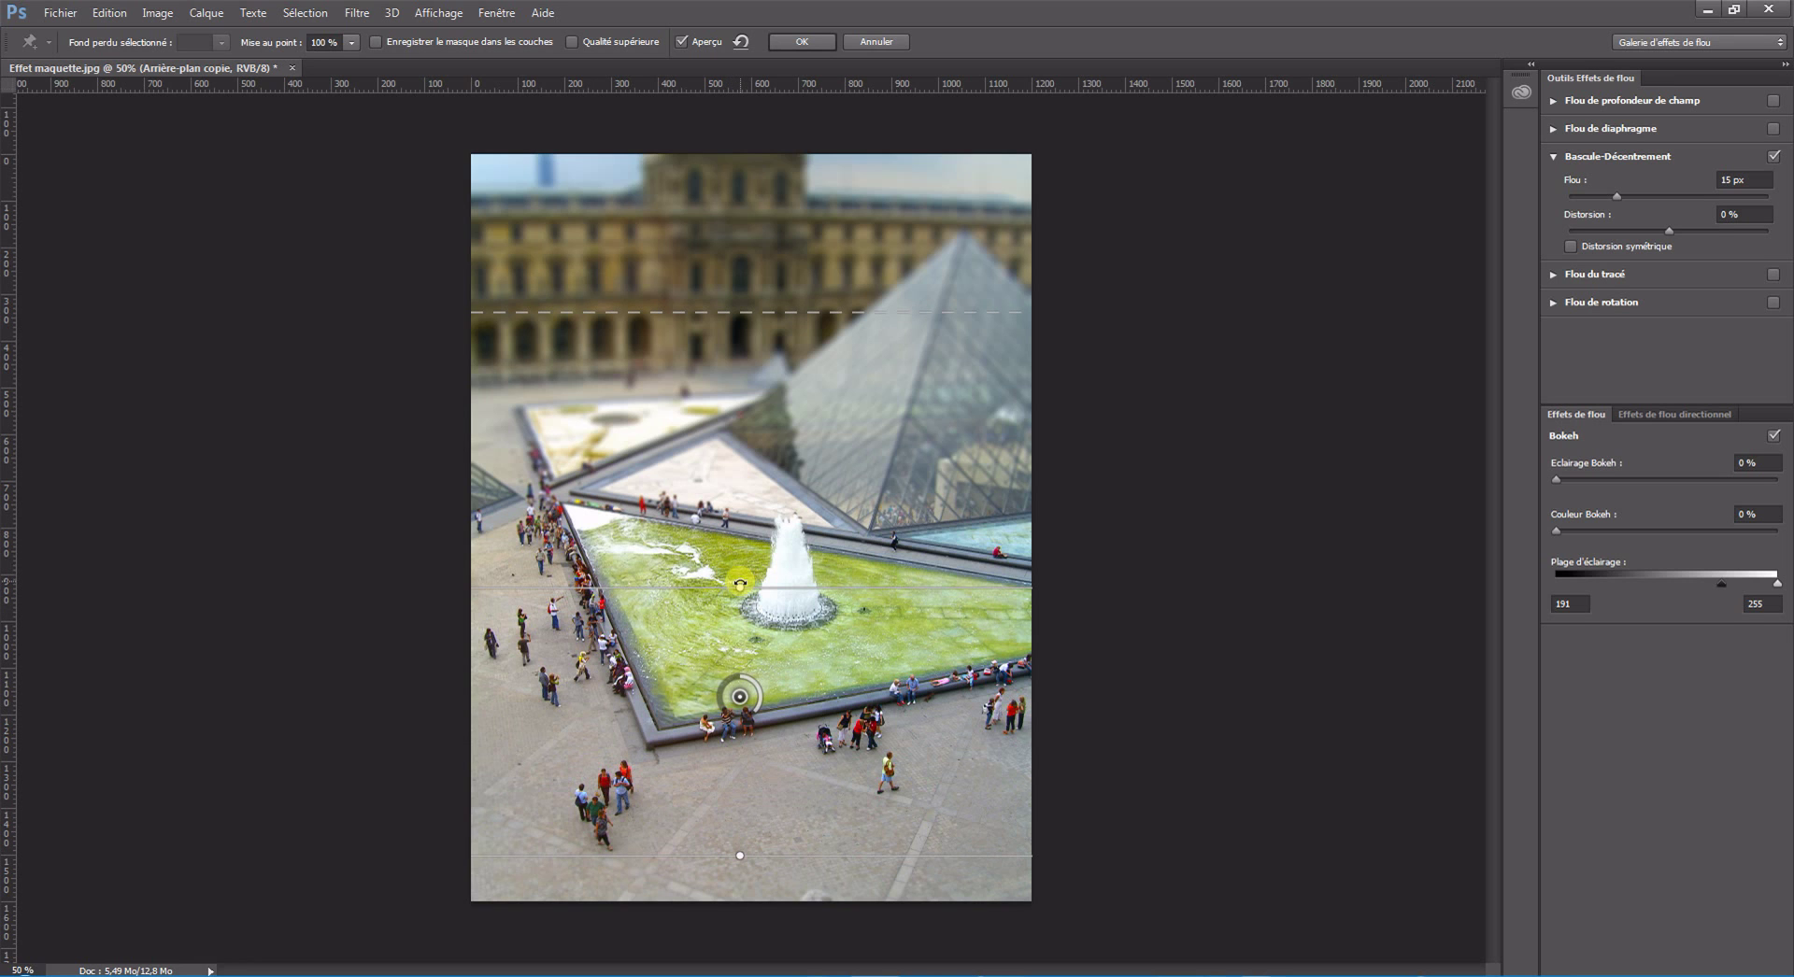
Rotate the focus band, trying about 30 degrees, horizontal and a steep diagonal
mouse_move(738, 586)
left_mouse_down()
mouse_move(734, 685)
mouse_move(742, 595)
left_mouse_up()
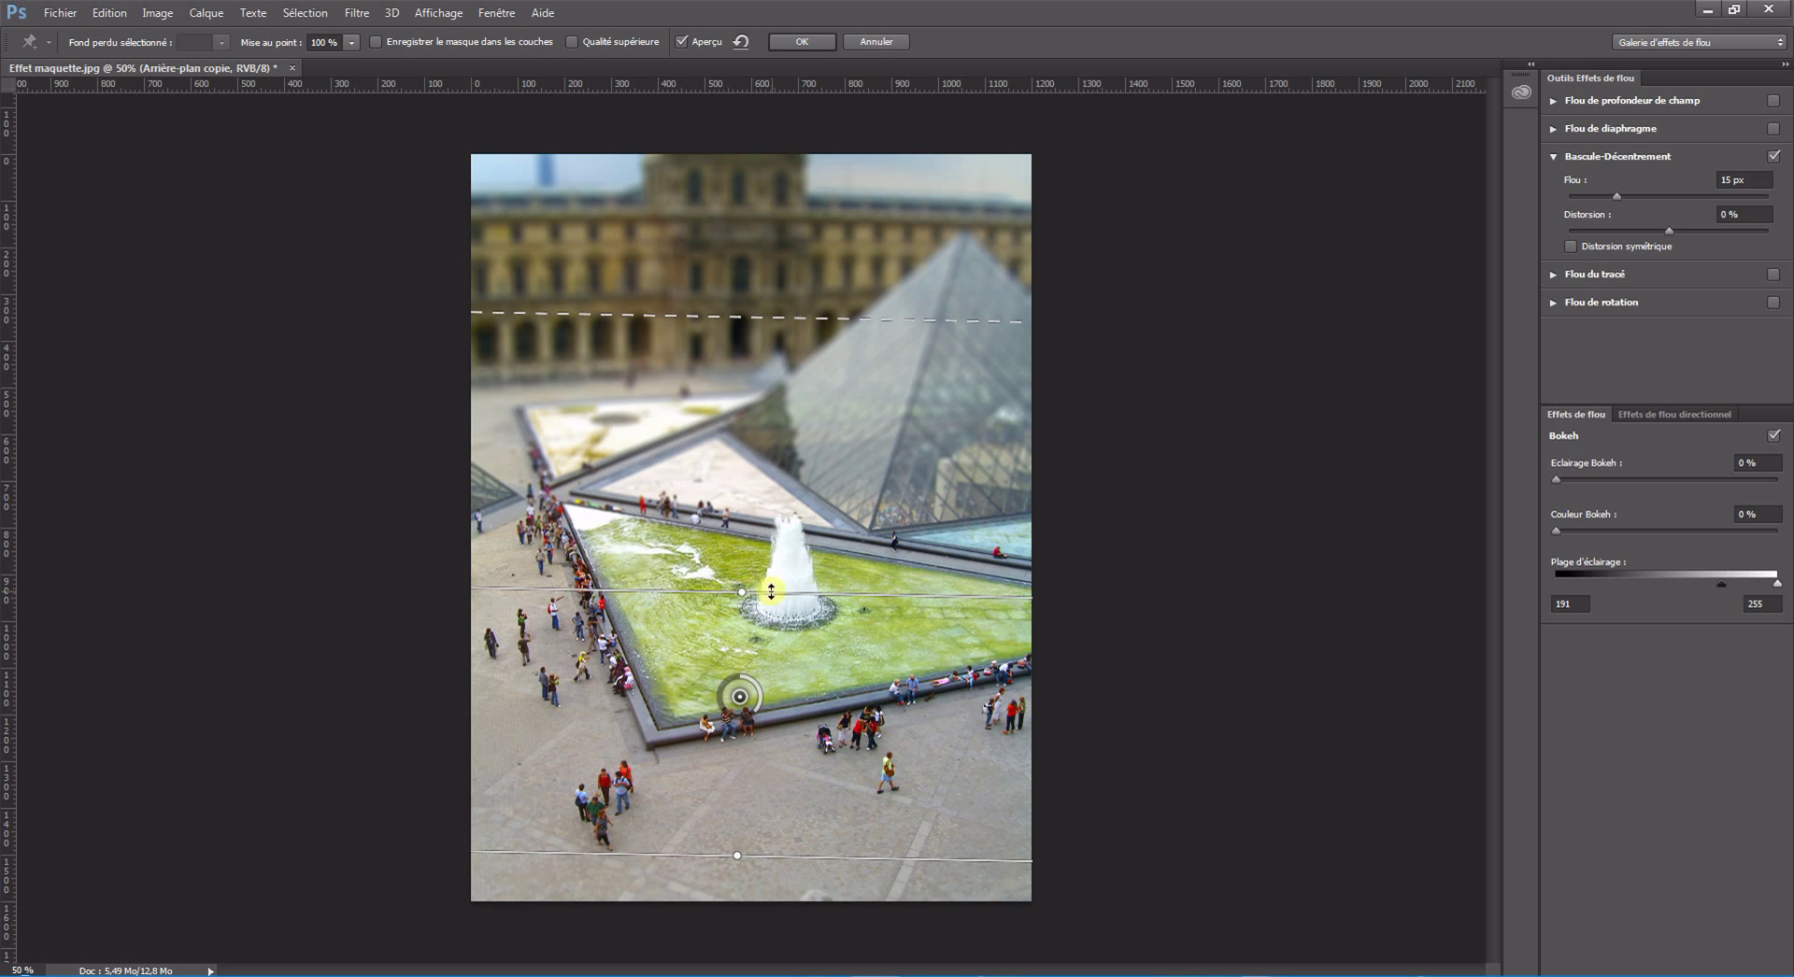
left_click_drag(876, 590, 876, 594)
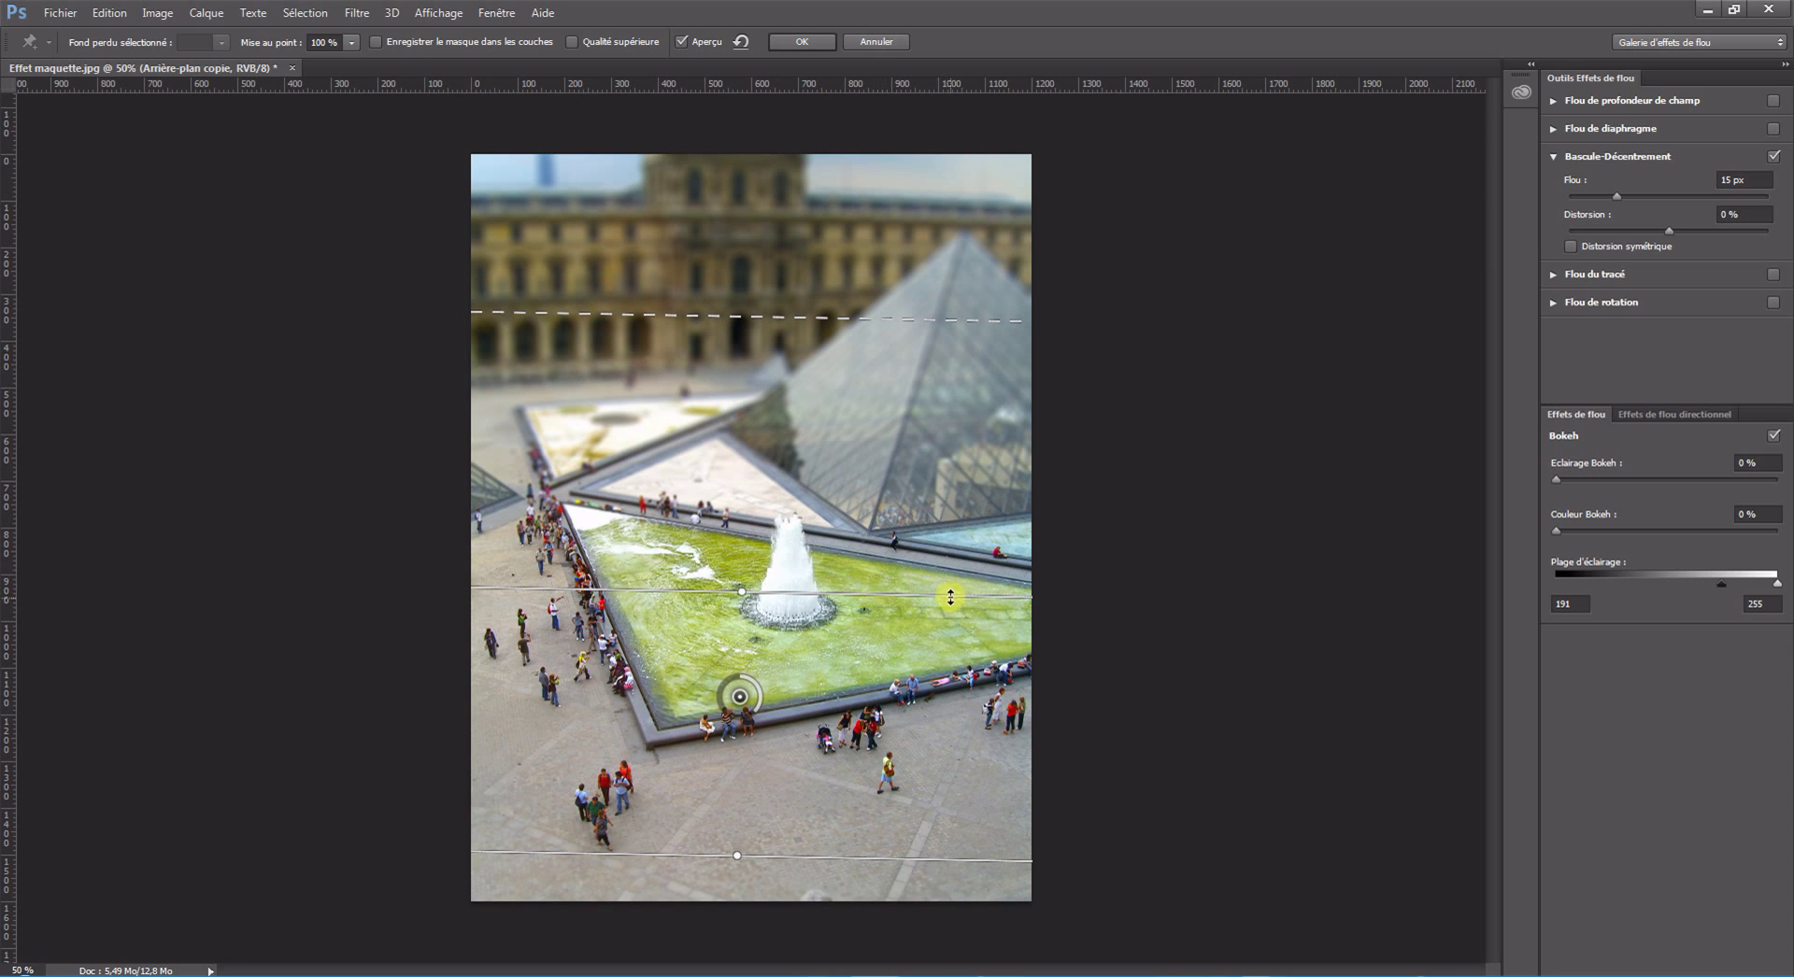
mouse_move(741, 591)
left_mouse_down()
mouse_move(812, 606)
mouse_move(741, 590)
left_mouse_up()
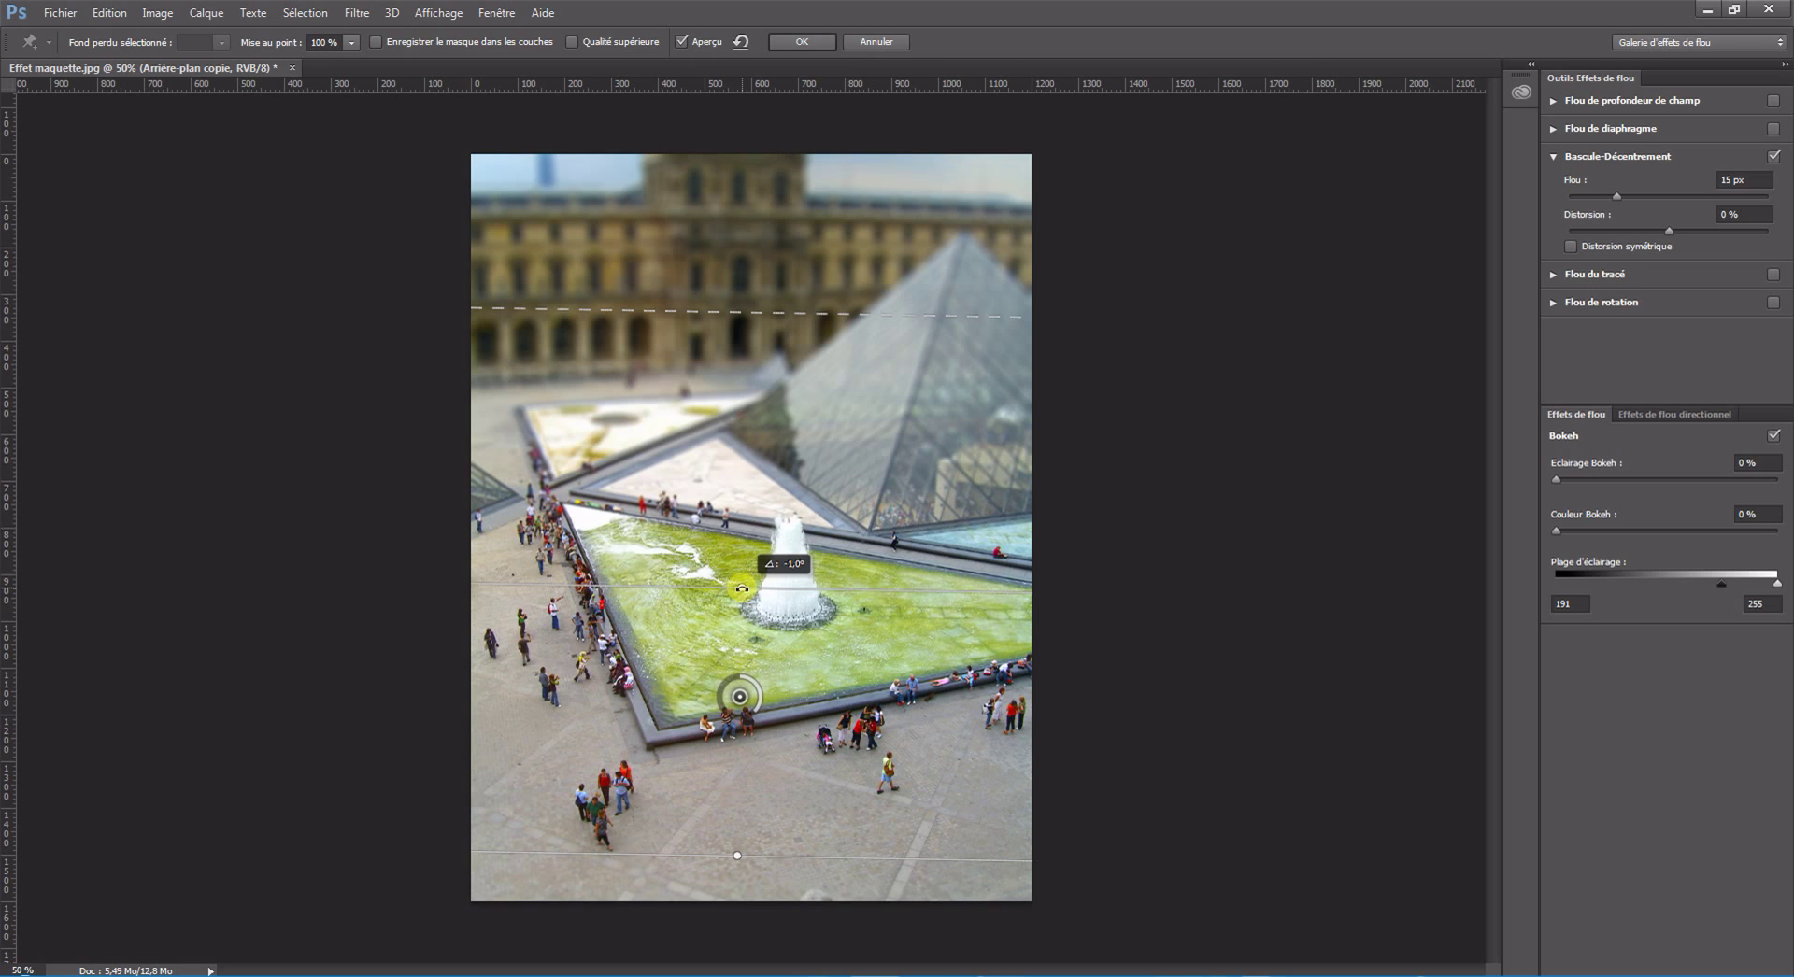
left_click_drag(741, 590, 694, 611)
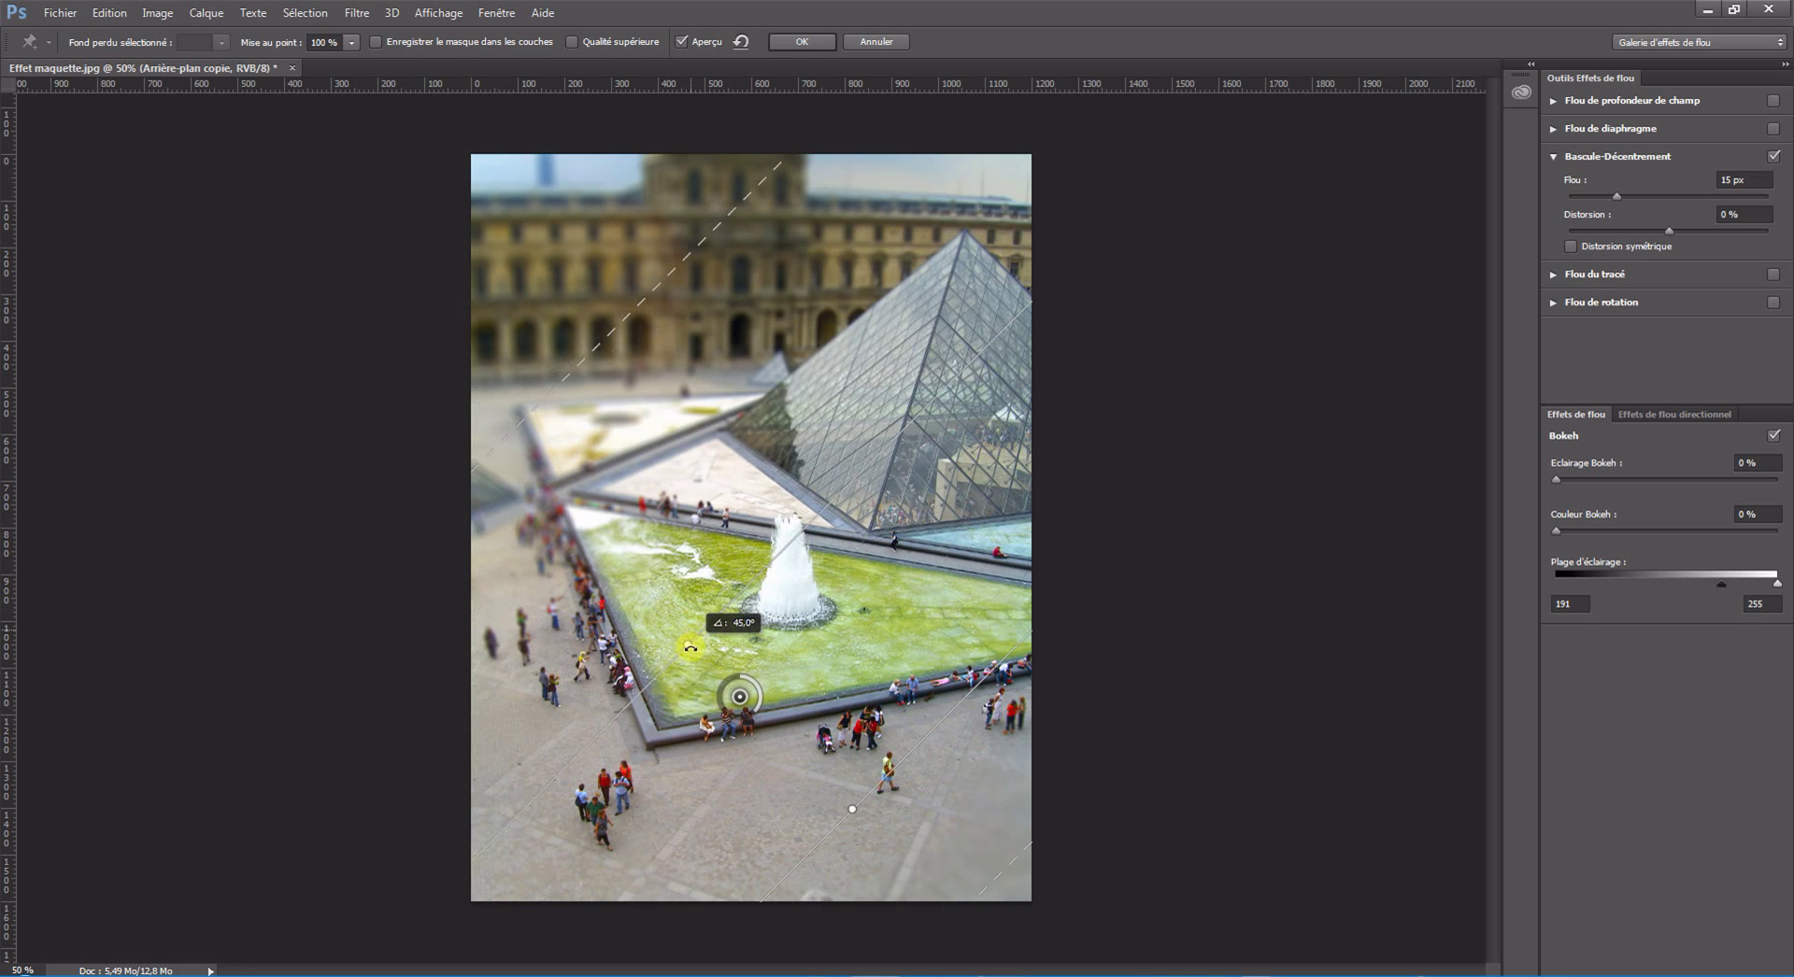
mouse_move(695, 611)
left_mouse_down()
mouse_move(781, 757)
mouse_move(672, 747)
mouse_move(647, 637)
mouse_move(705, 619)
mouse_move(739, 571)
mouse_move(740, 612)
mouse_move(738, 590)
left_mouse_up()
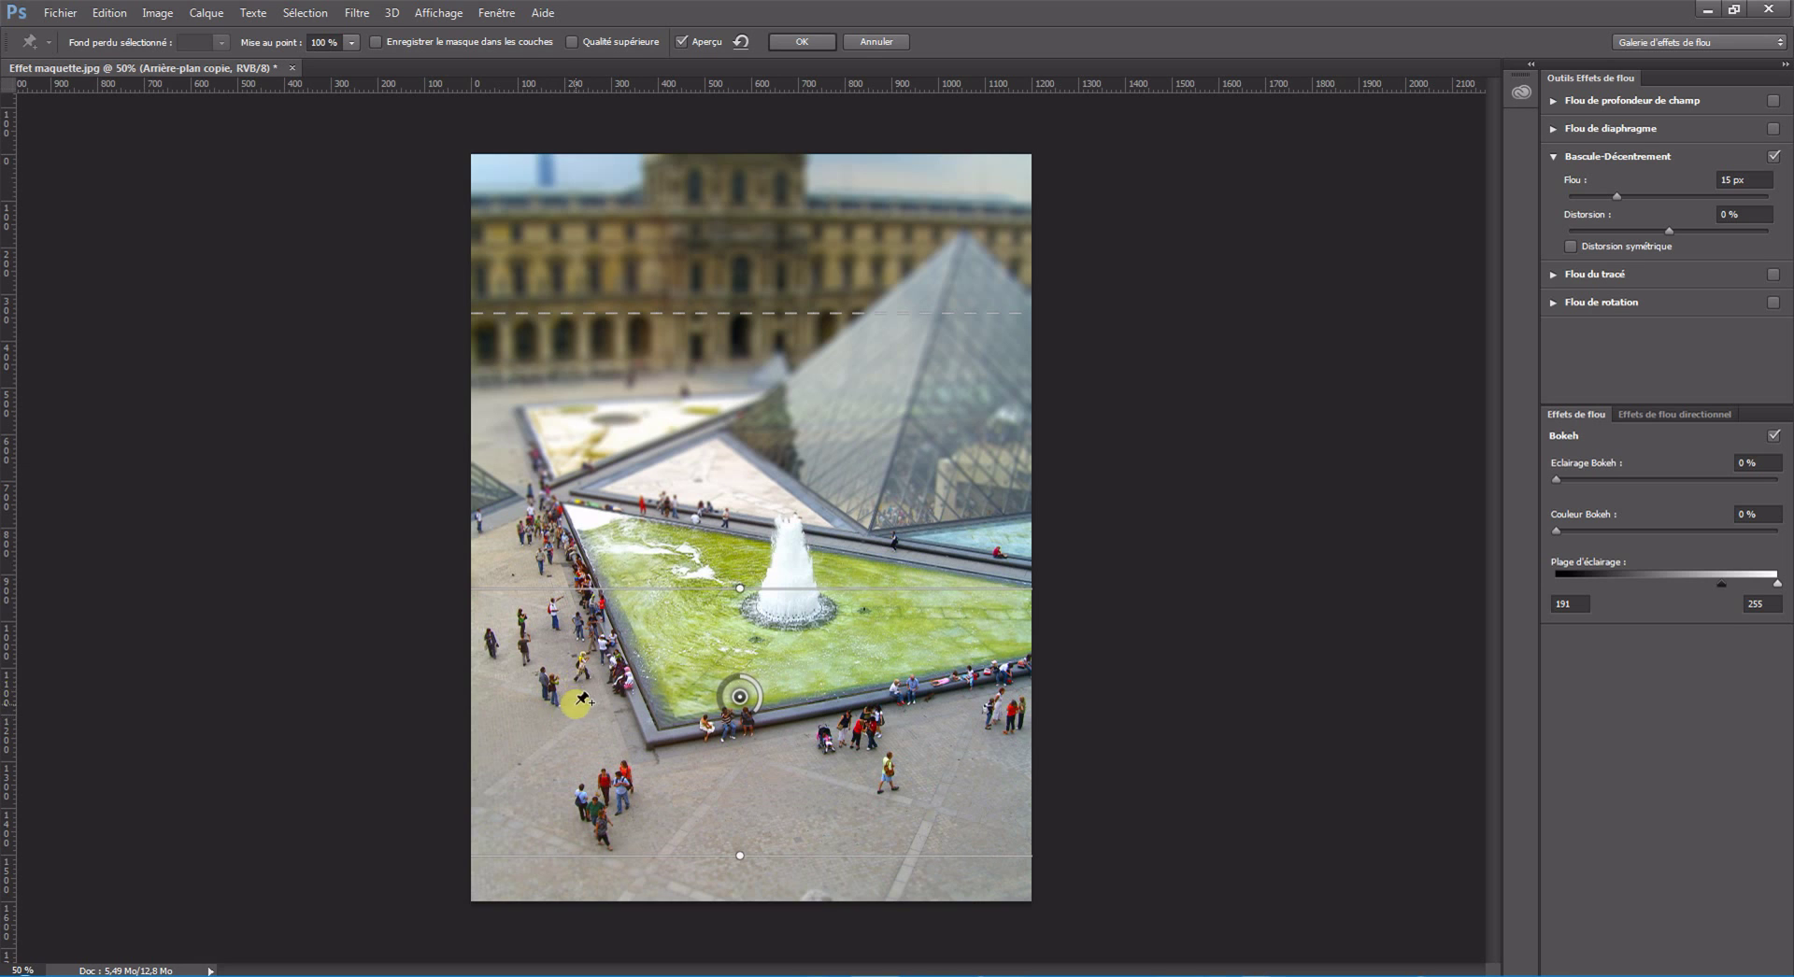
Add a second blur pin and place it beside the pool's left edge
left_click(527, 671)
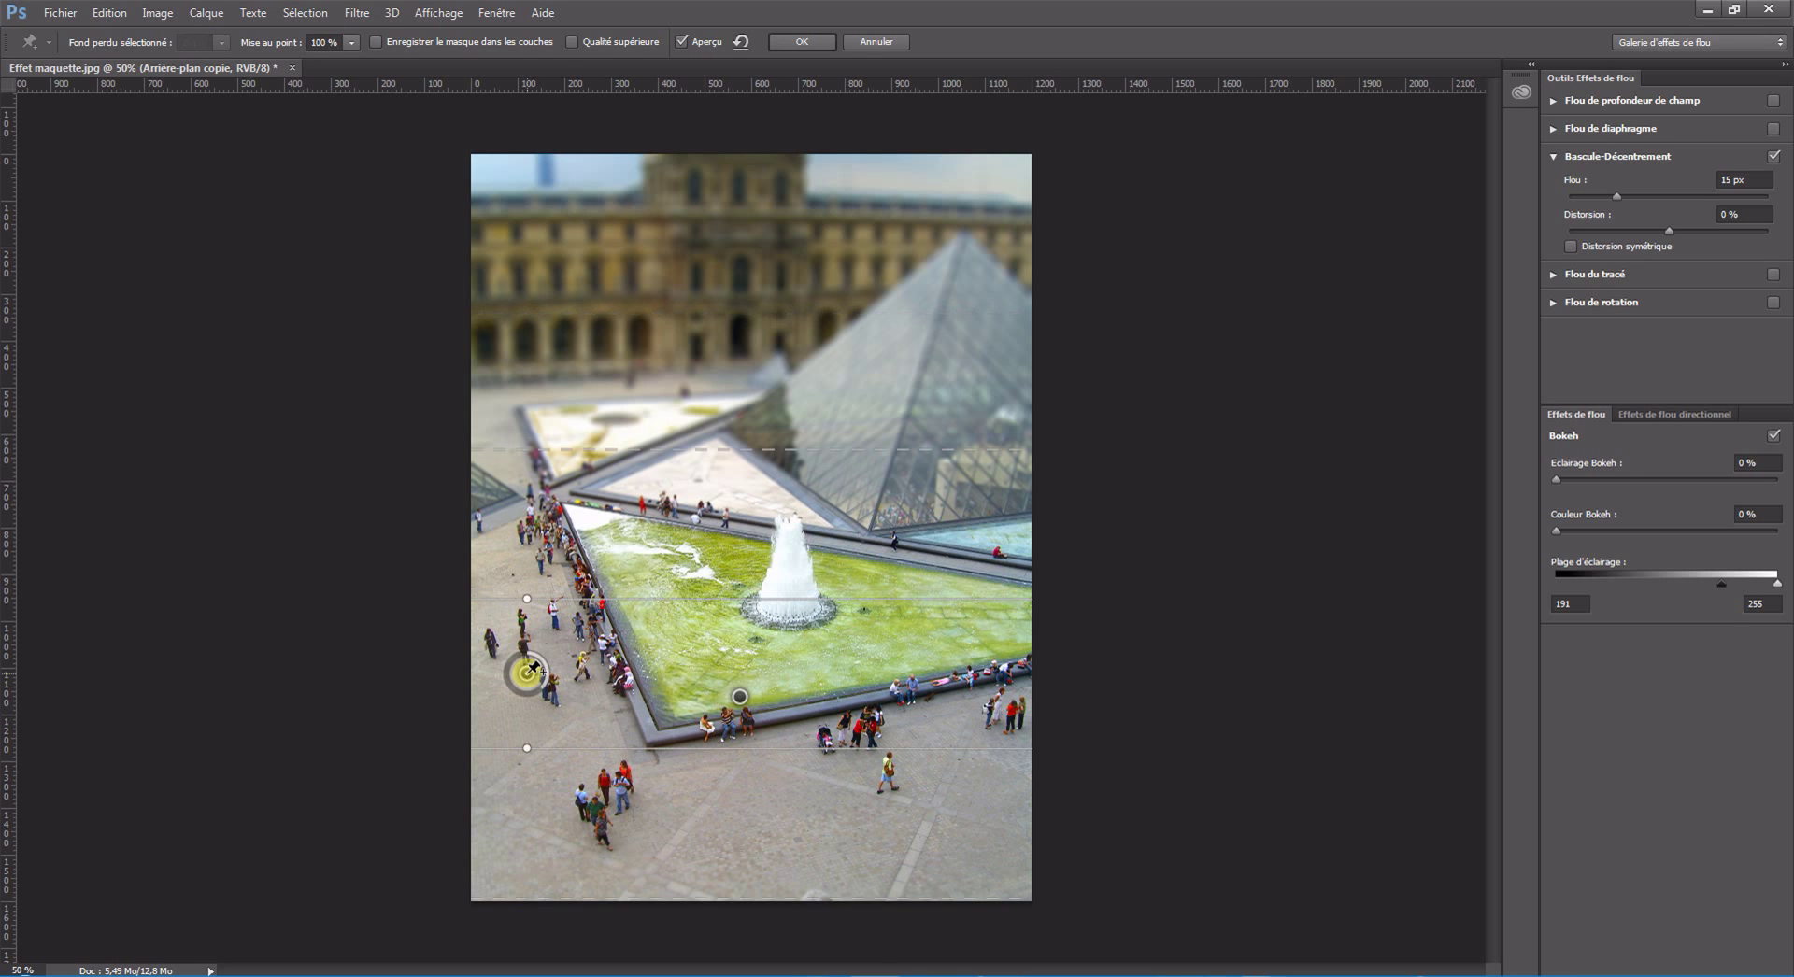
left_click_drag(527, 671, 681, 583)
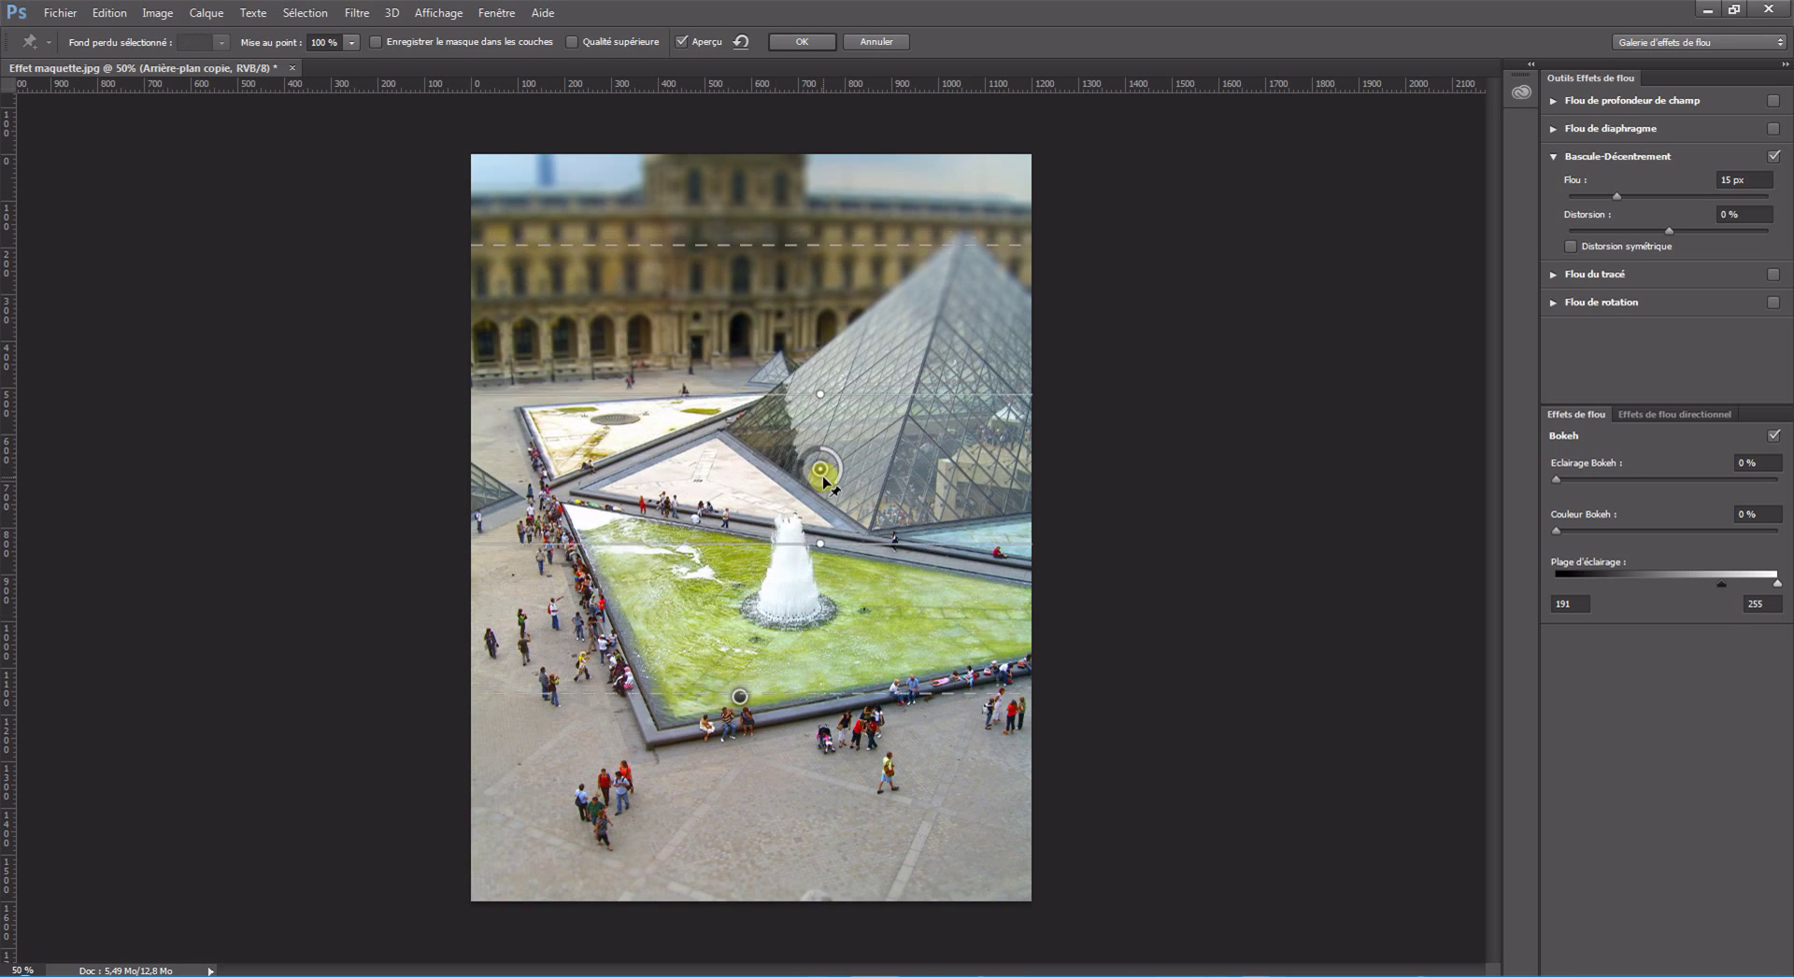
key("ctrl+z")
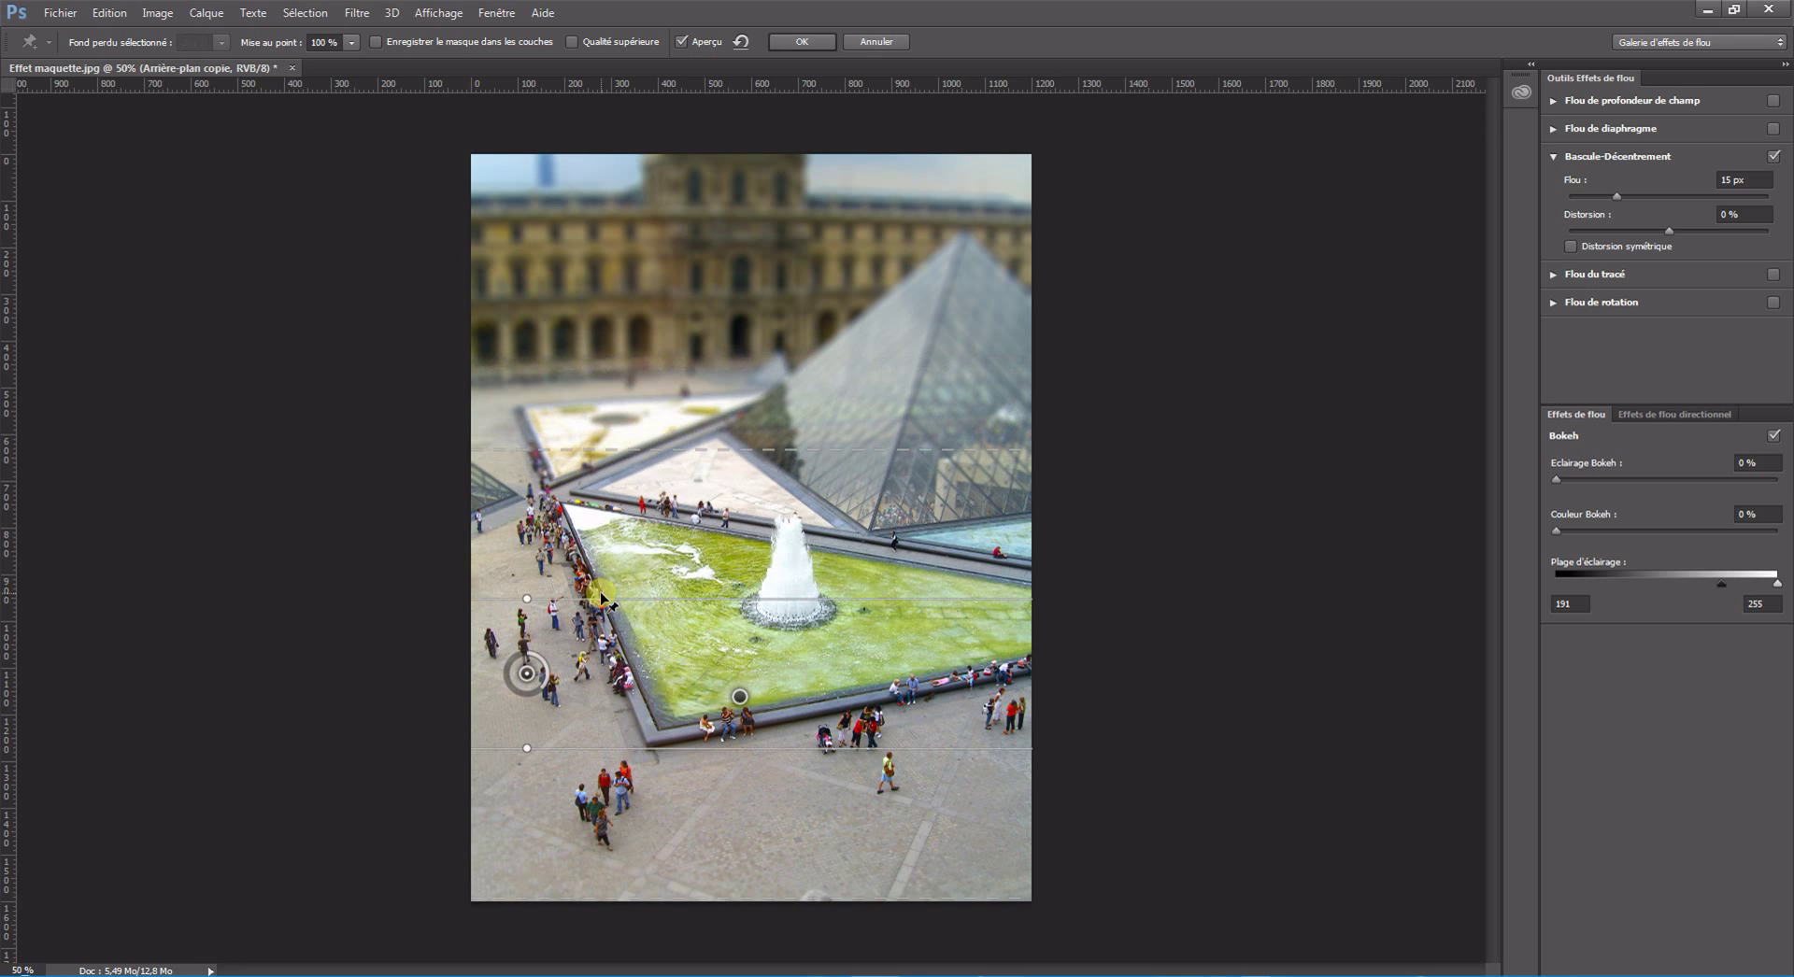
left_click_drag(527, 672, 601, 593)
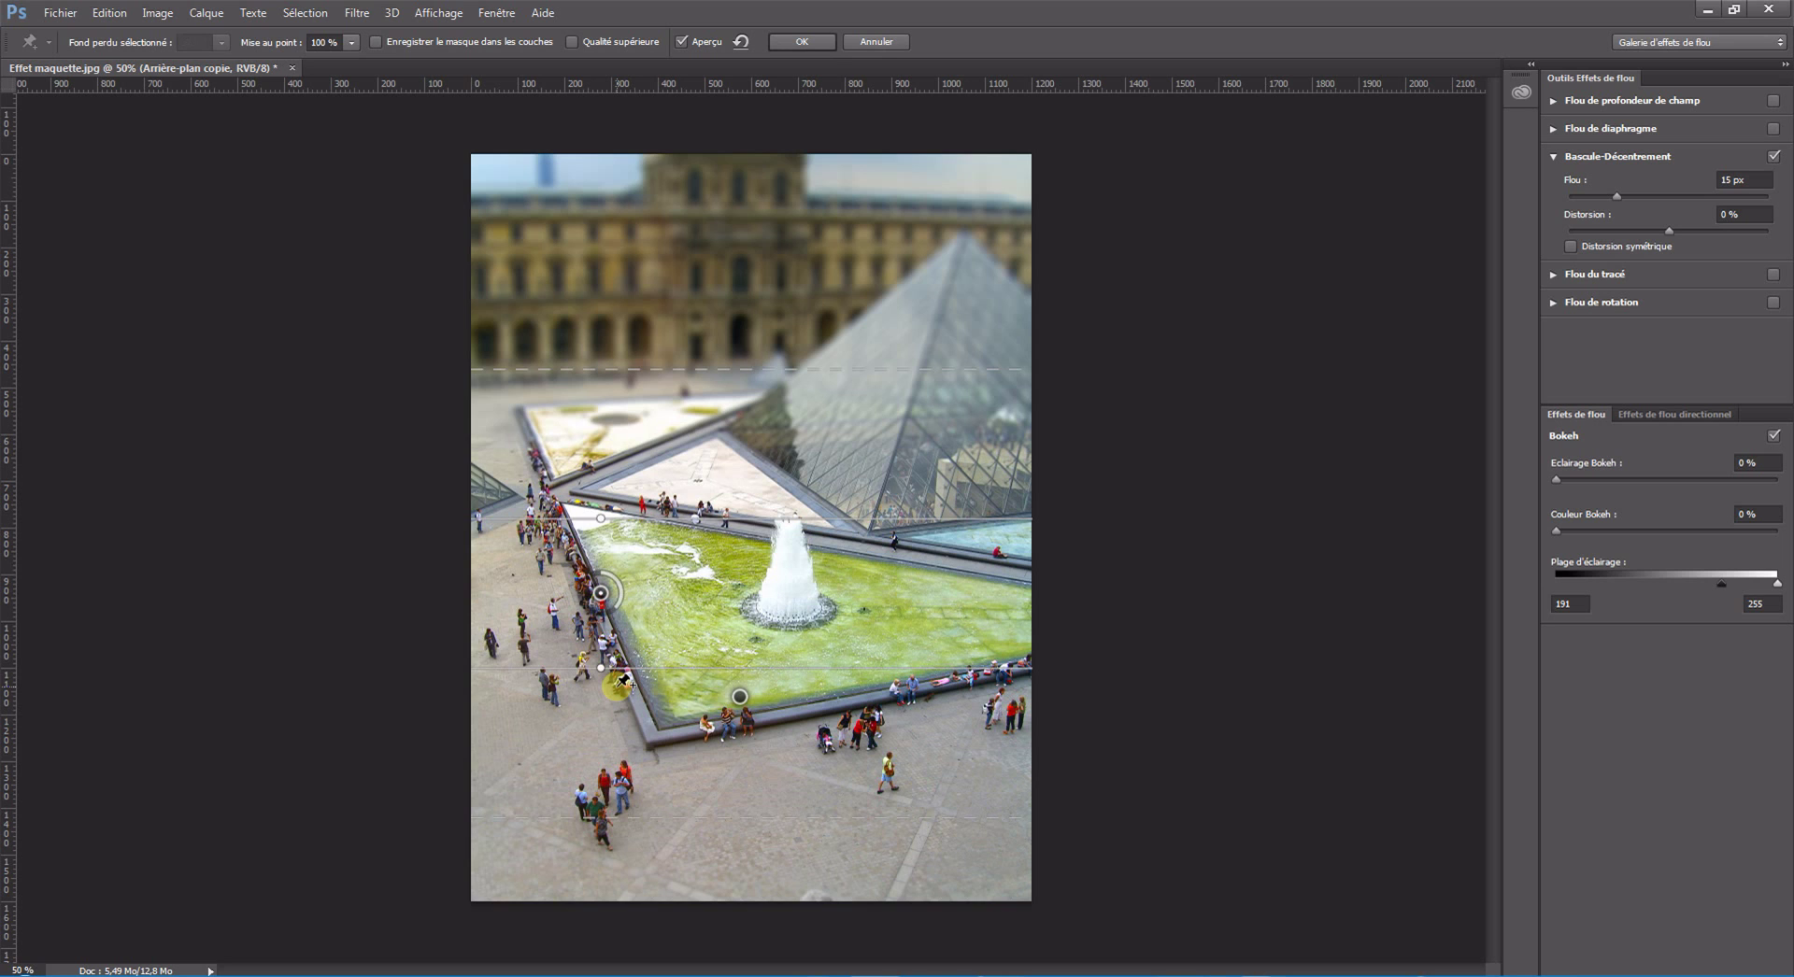
Discard the current blur and start a fresh Tilt-Shift blur
left_click(869, 43)
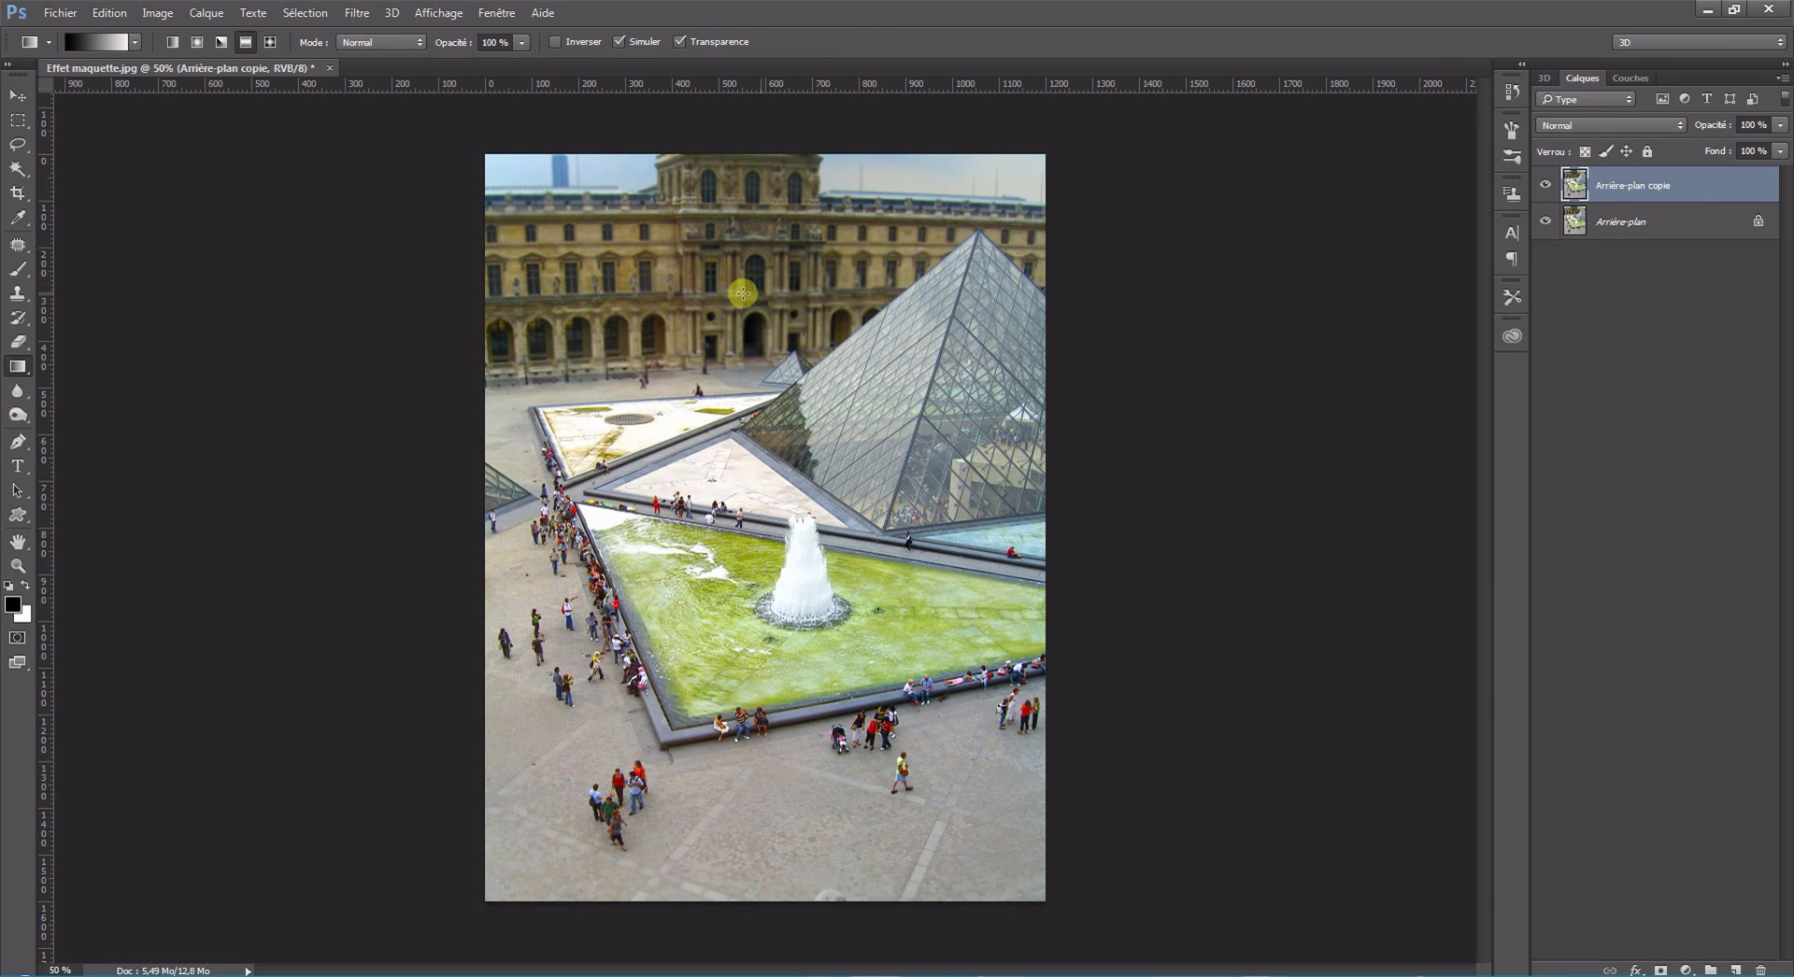
left_click(355, 14)
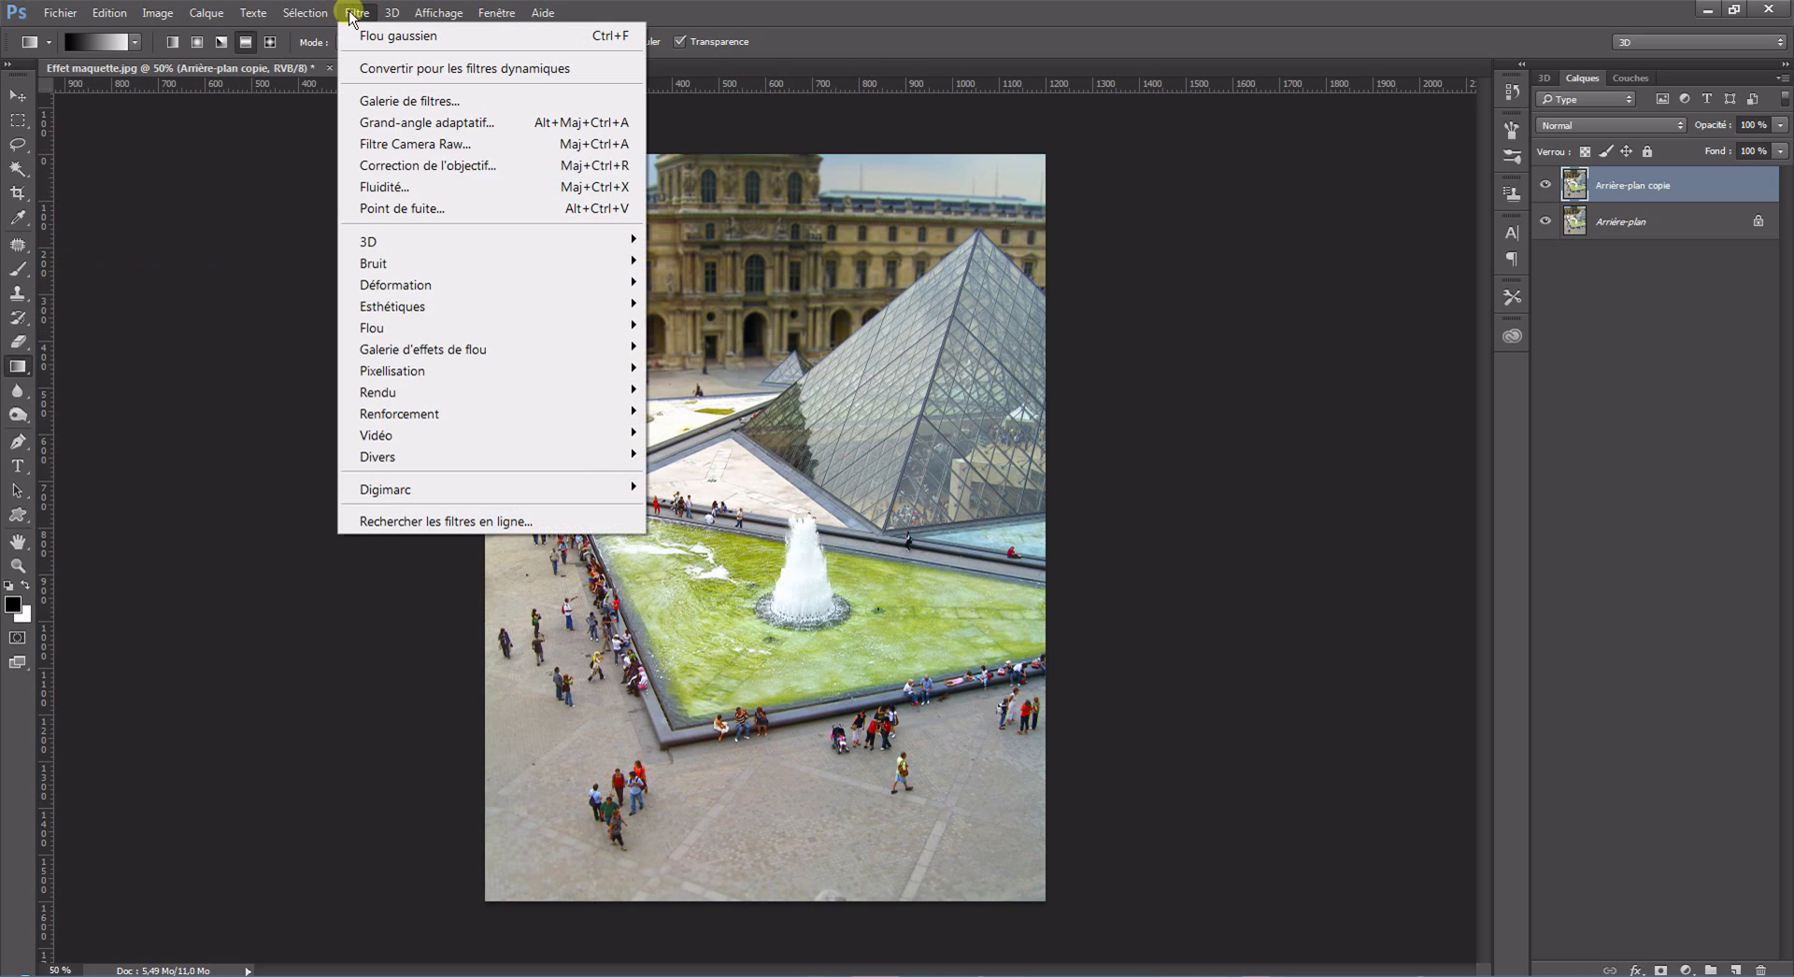
mouse_move(421, 327)
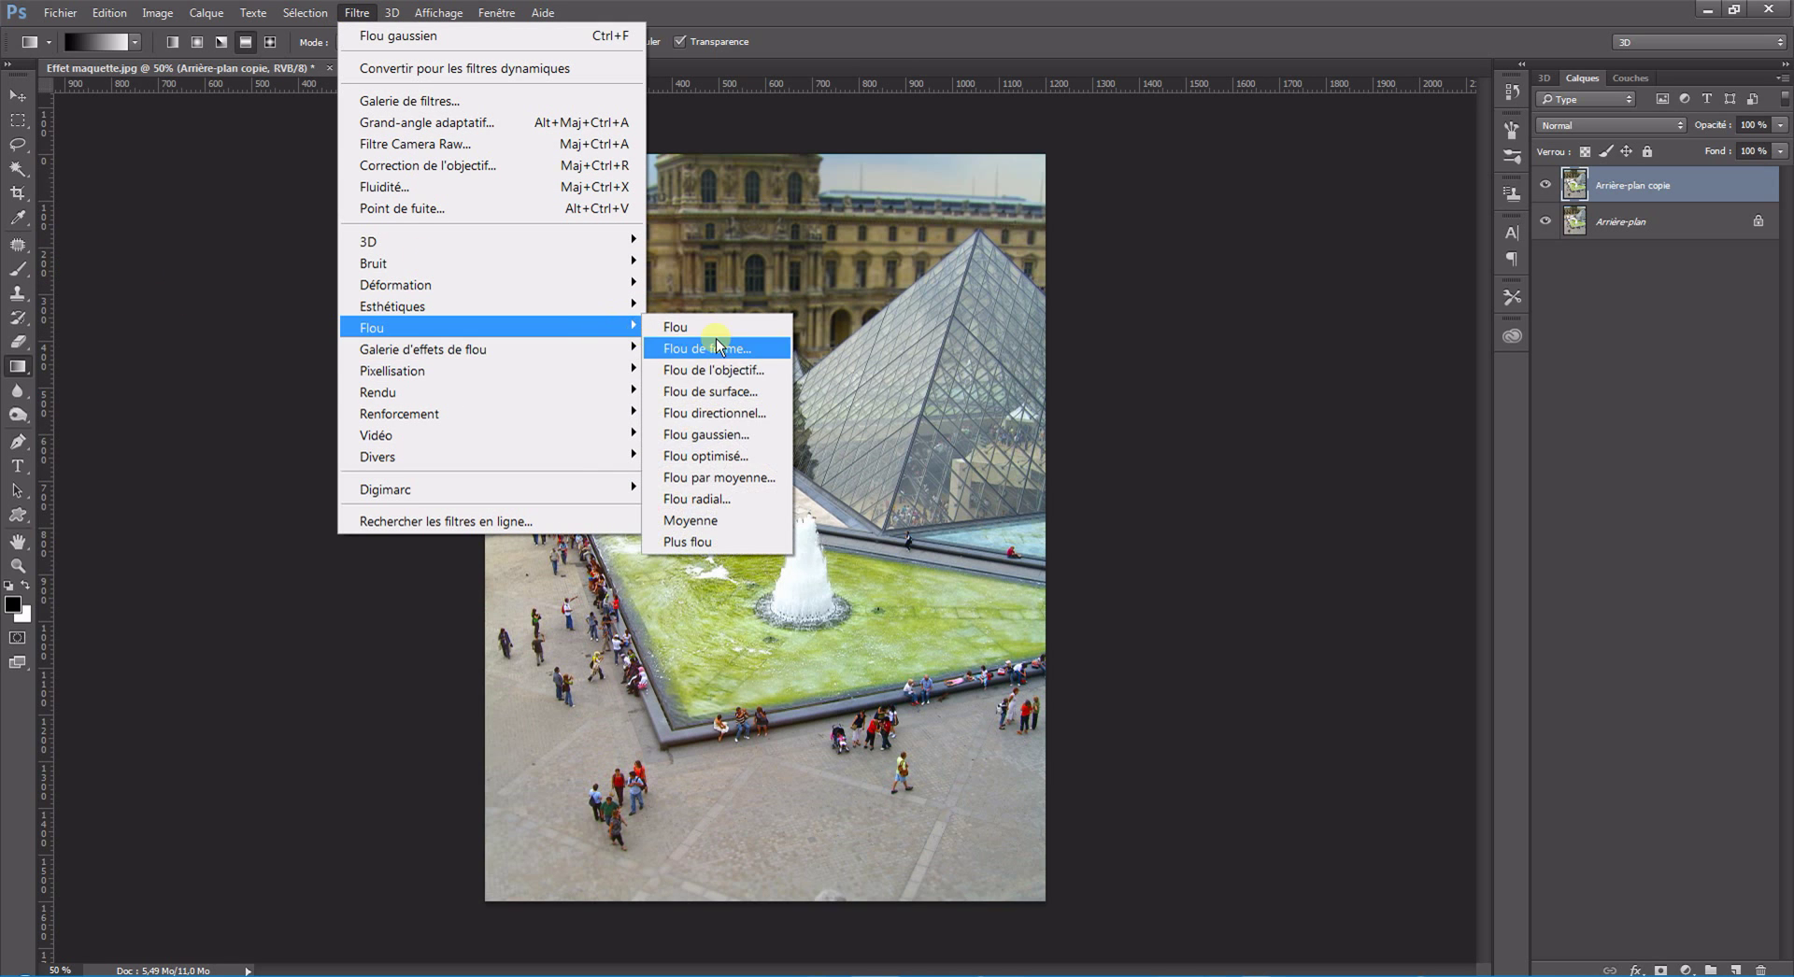
left_click(724, 392)
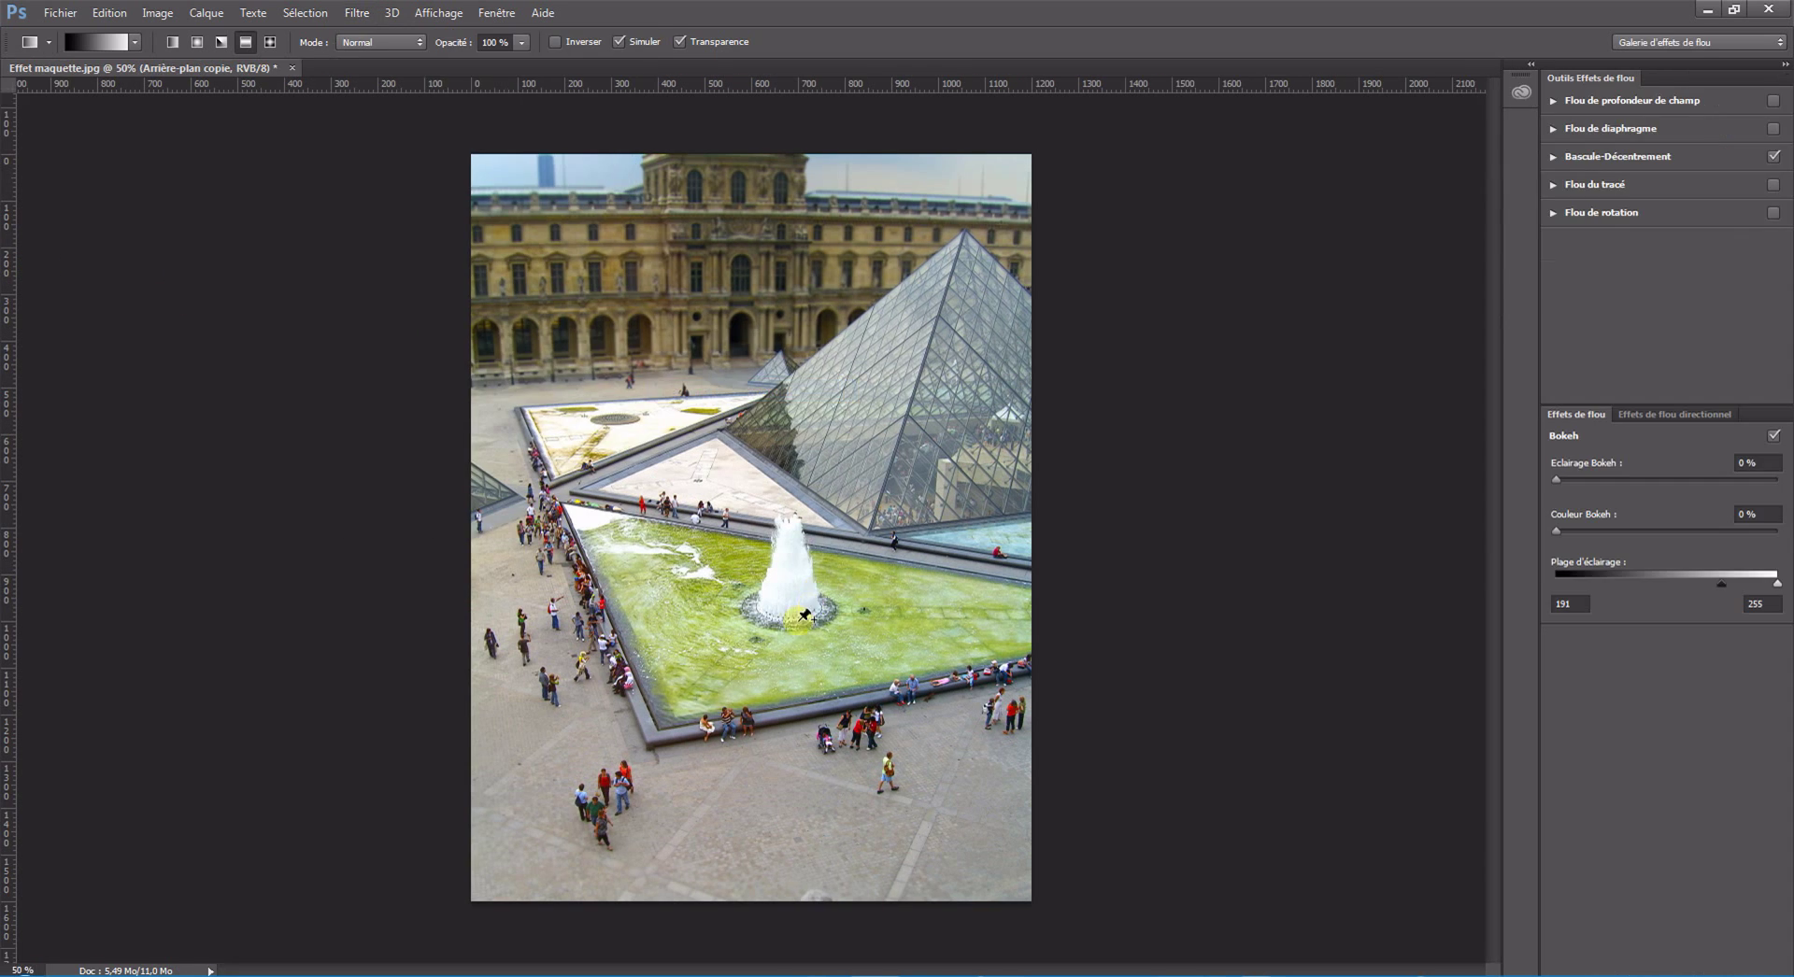
Centre the blur on the fountain and lower the focus and transition lines around the pool
left_click_drag(753, 553, 745, 677)
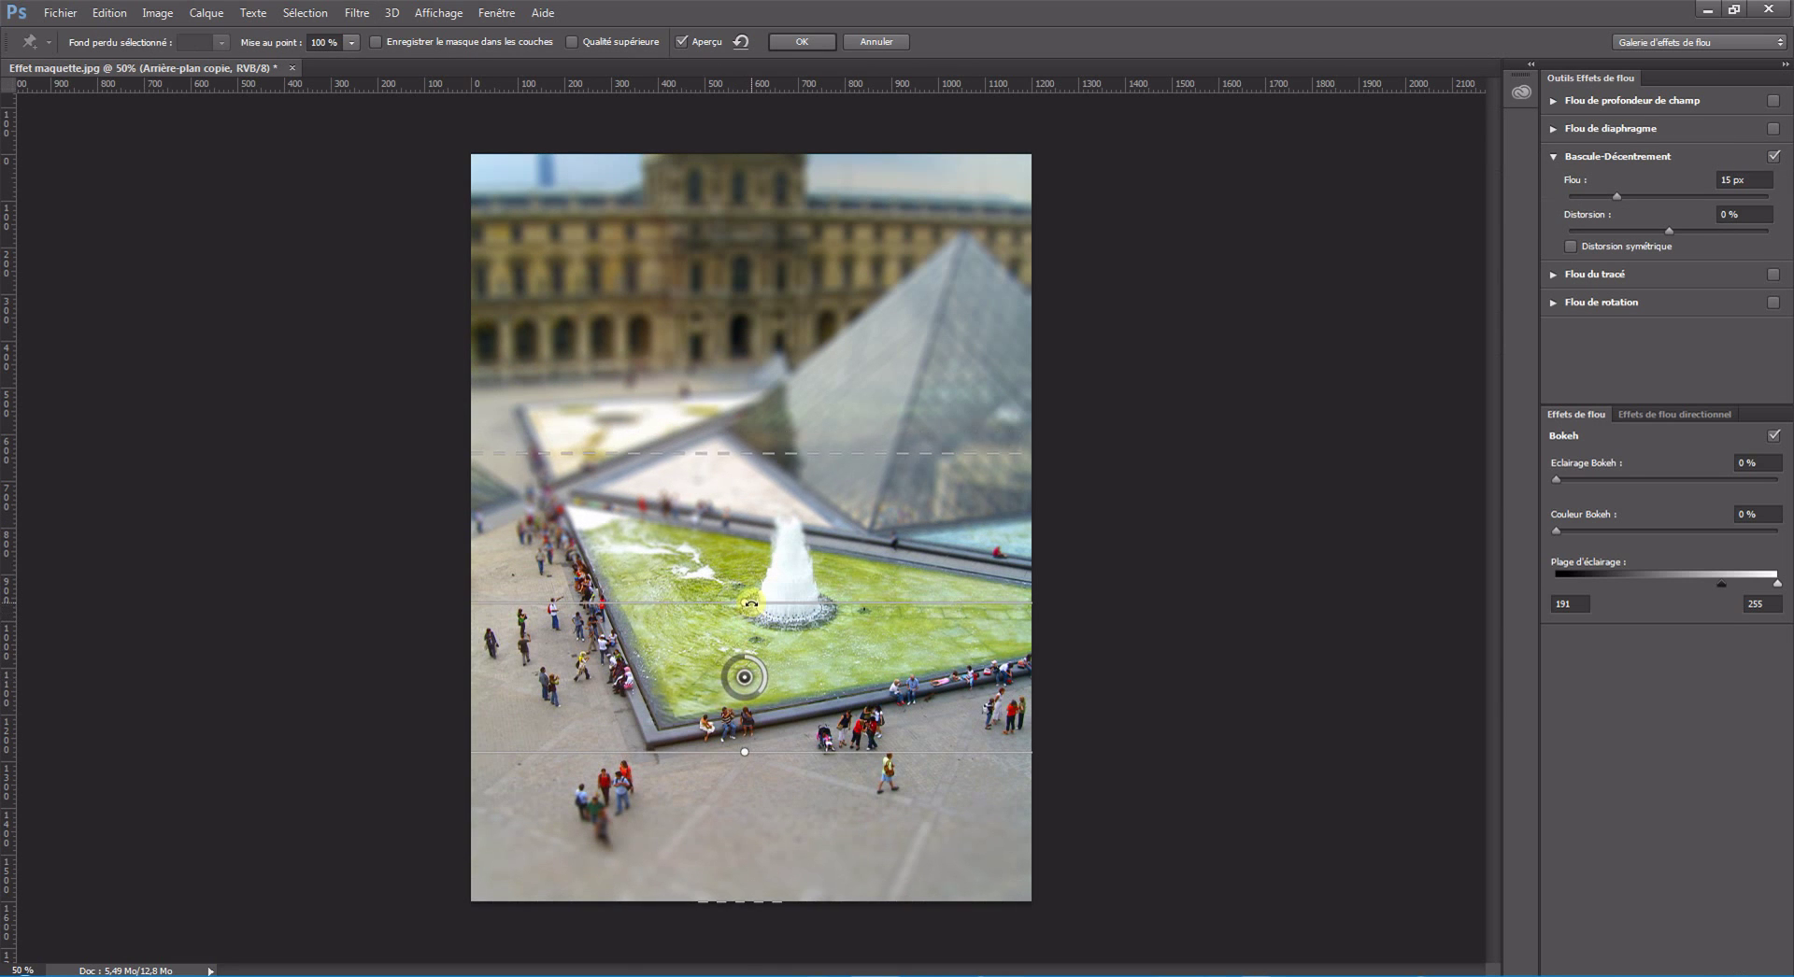
left_click_drag(751, 603, 752, 542)
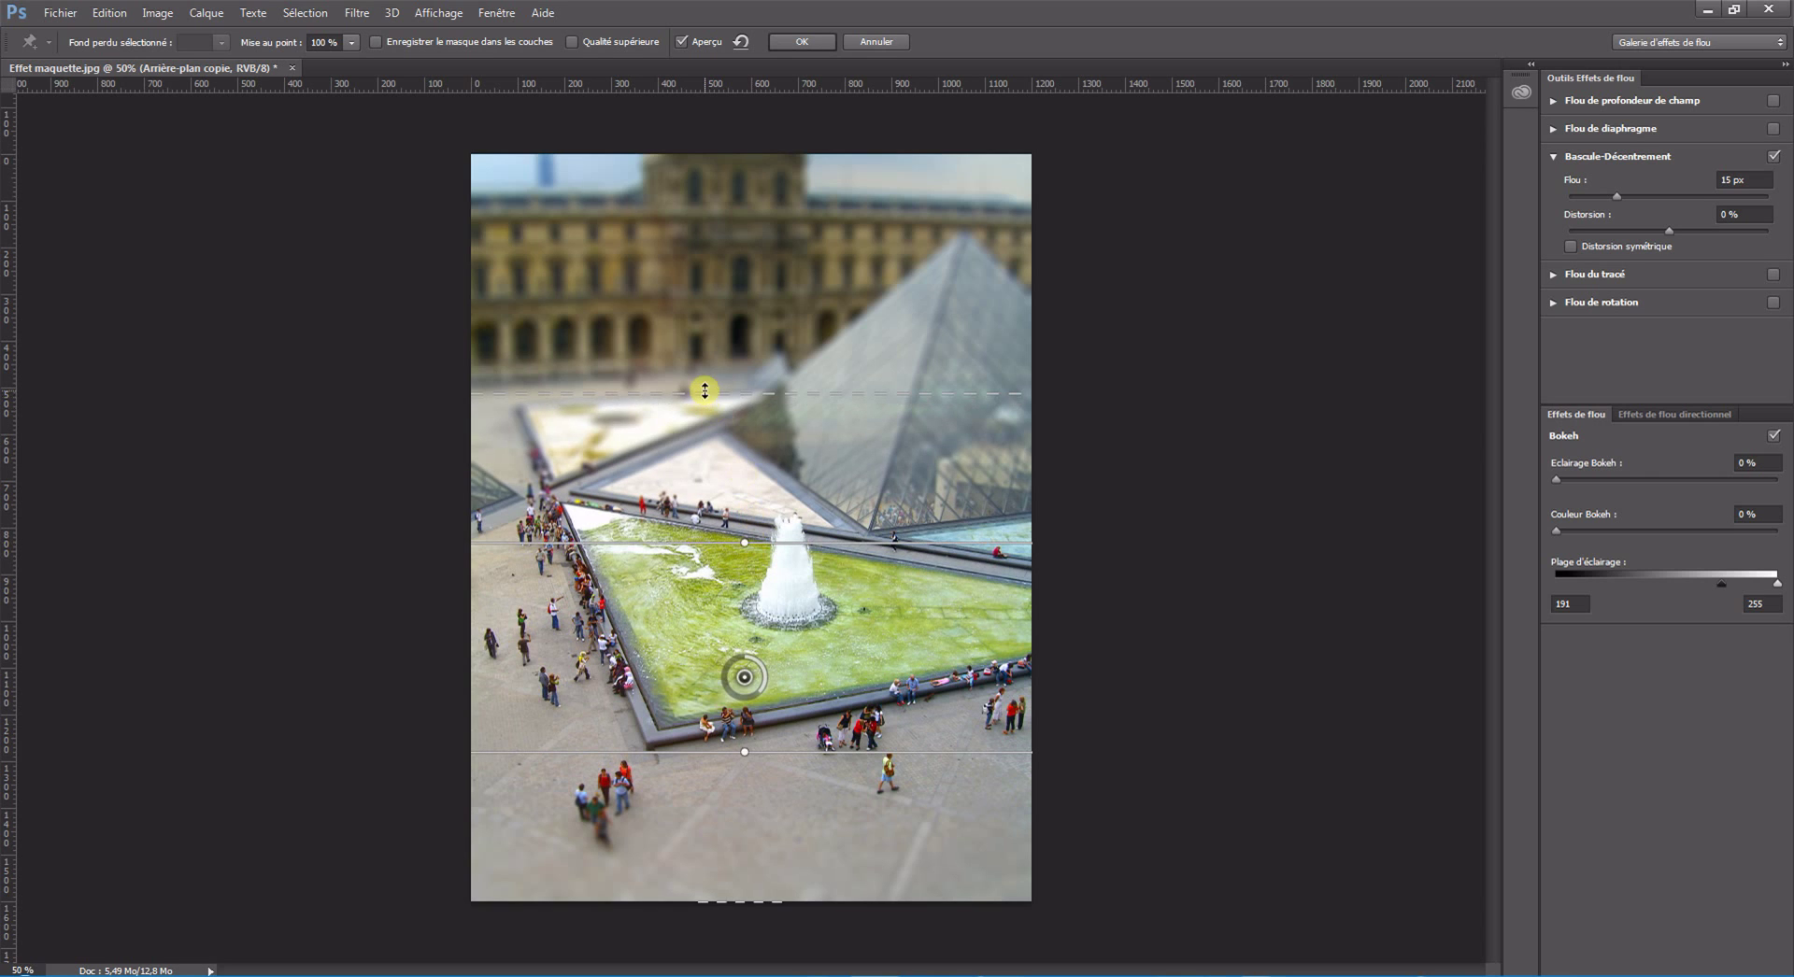
left_click_drag(706, 394, 708, 273)
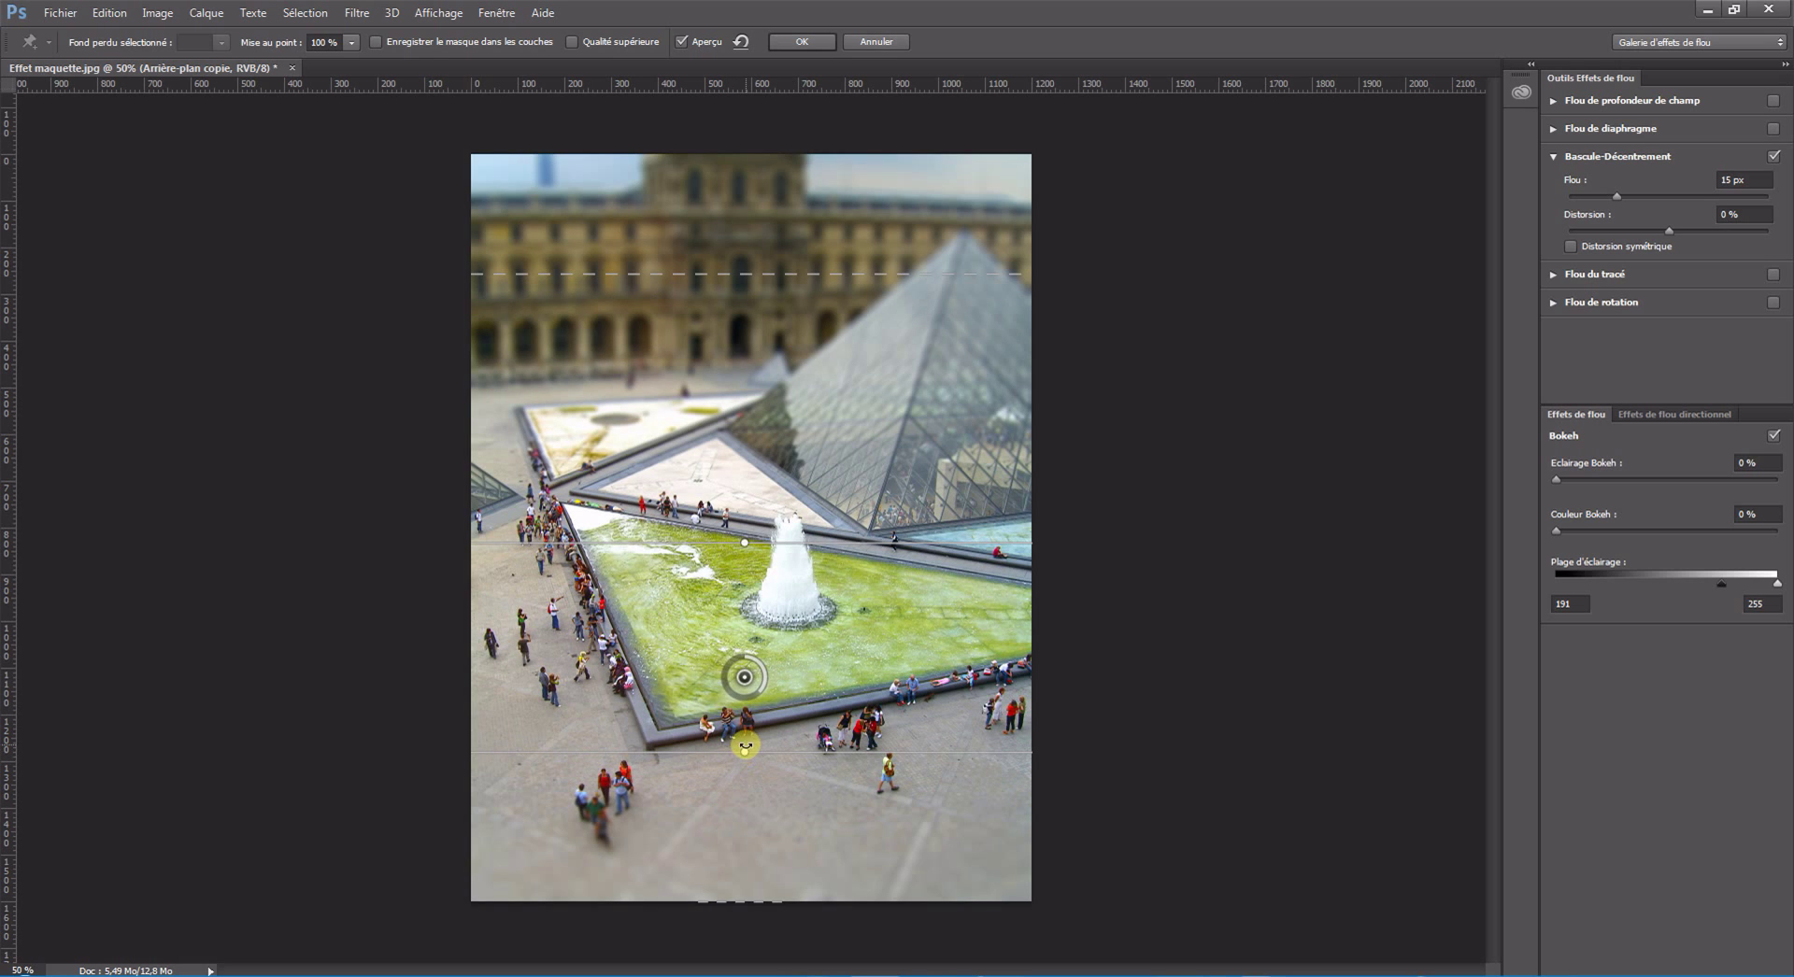
left_click_drag(750, 753, 750, 798)
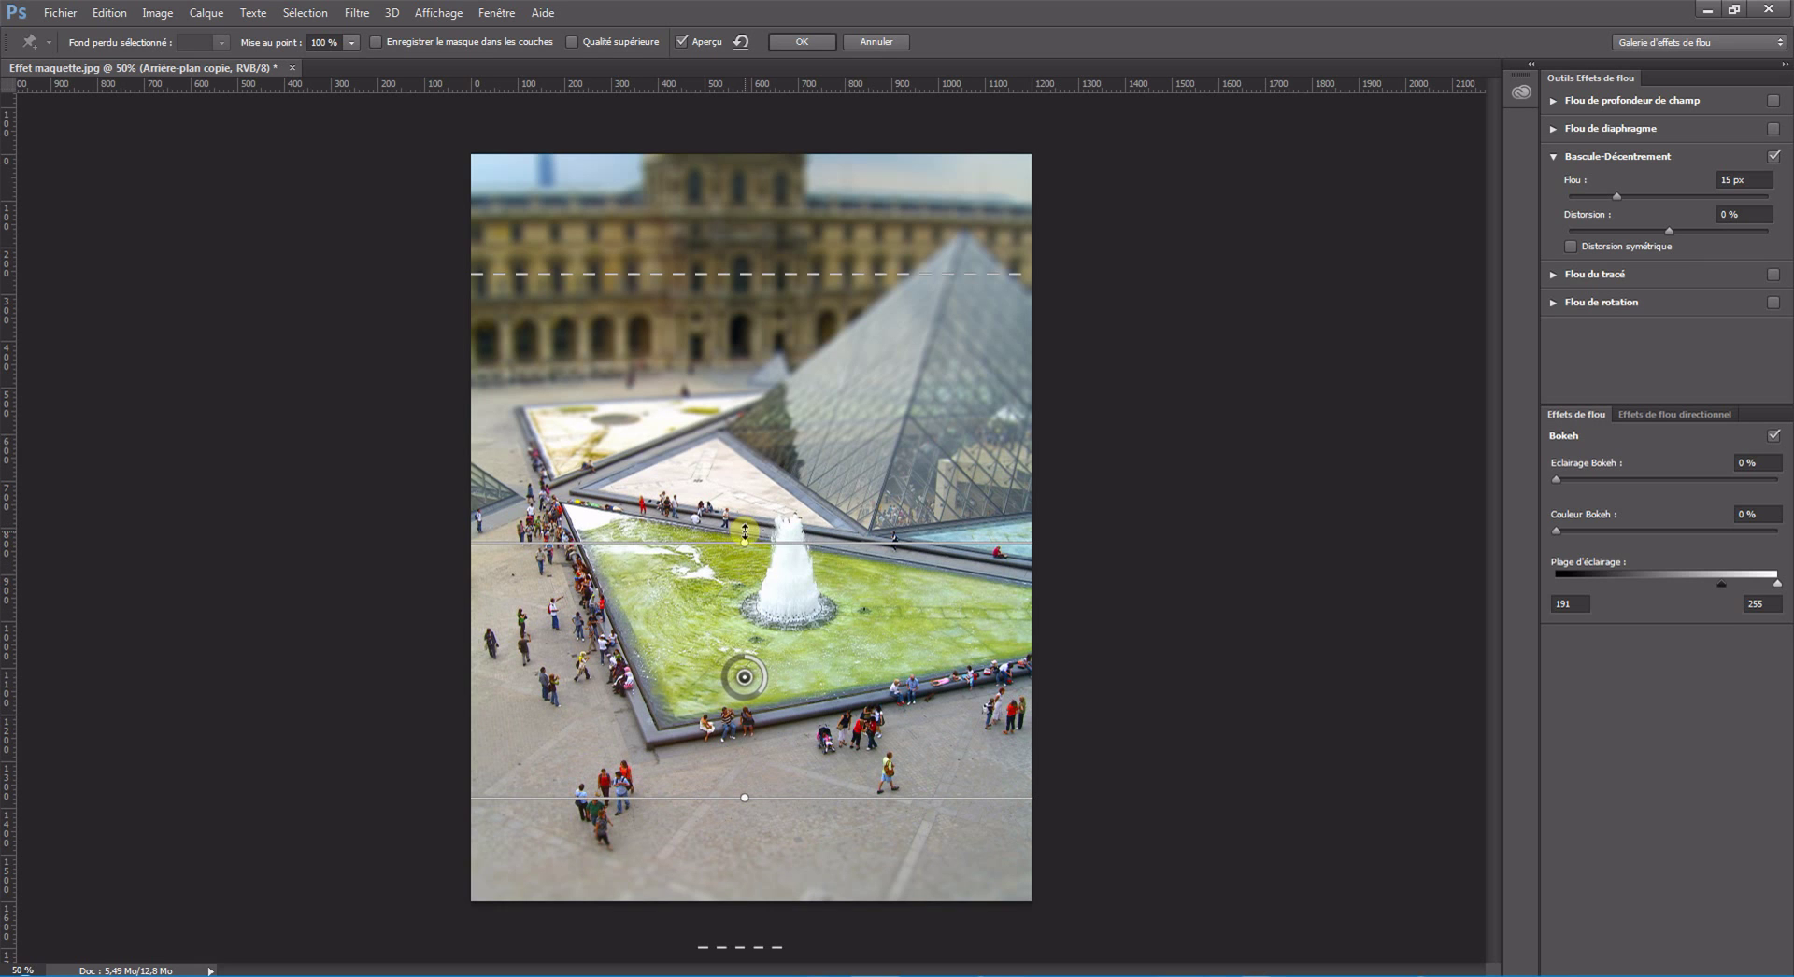
left_click_drag(745, 542, 745, 591)
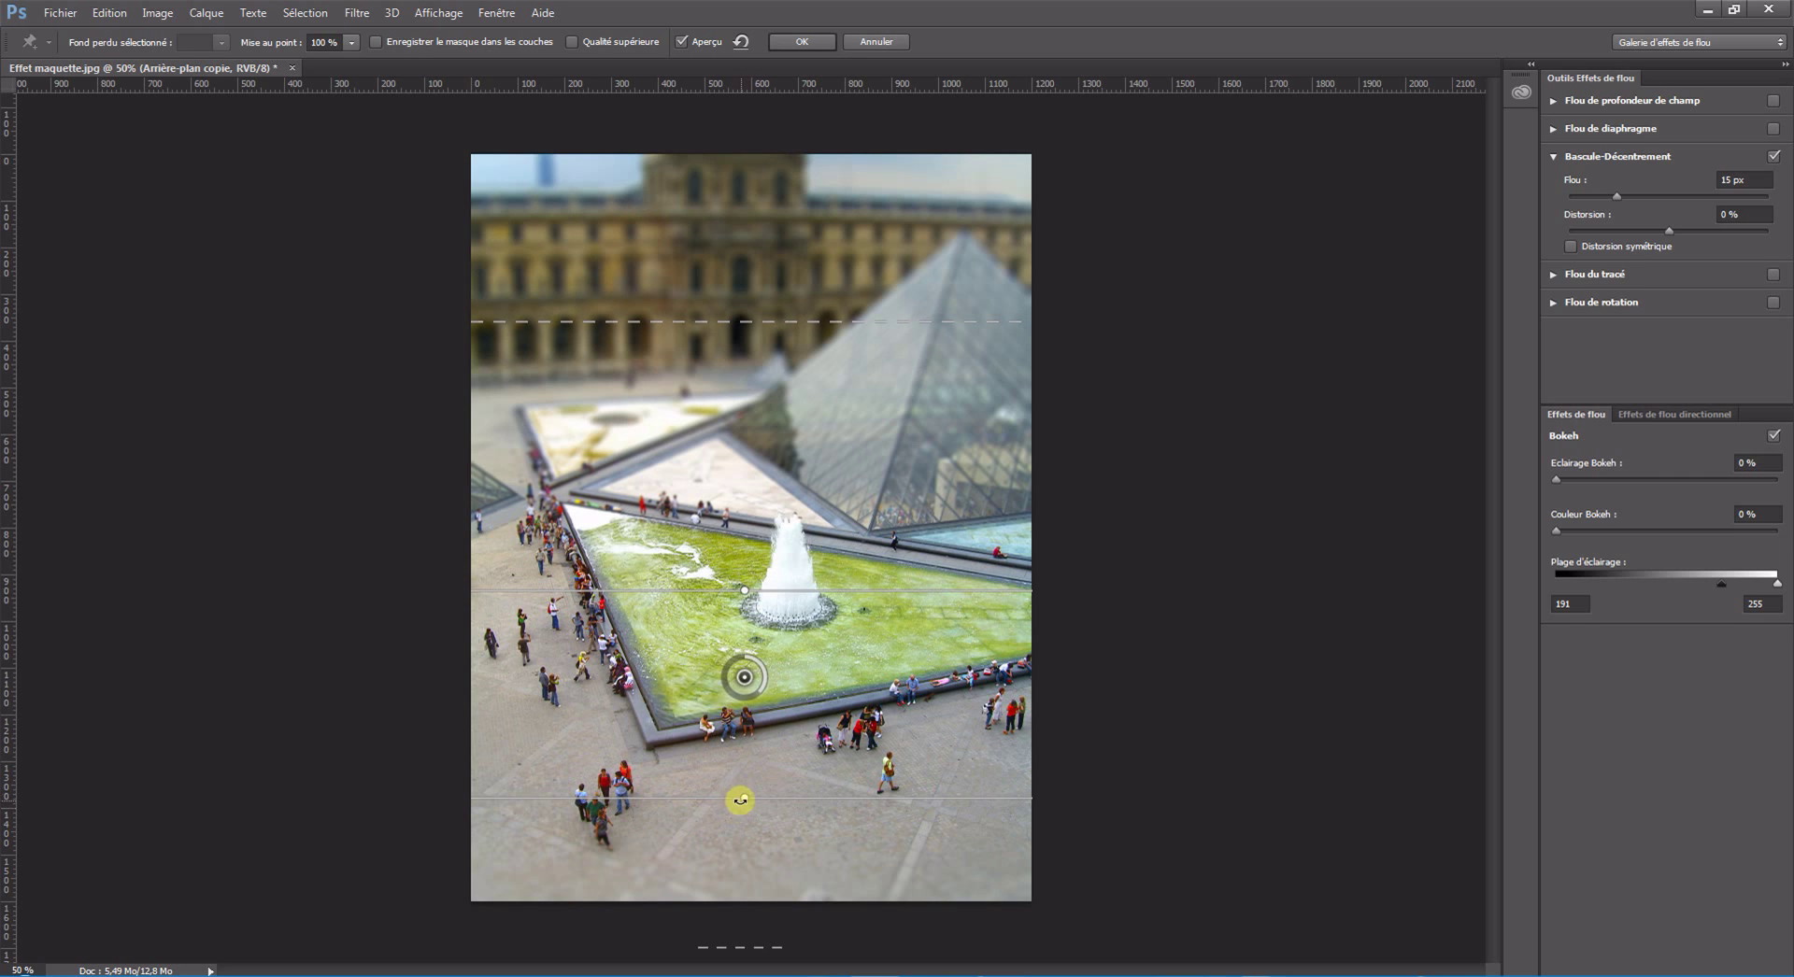
left_click_drag(747, 798, 747, 805)
left_click_drag(737, 321, 736, 343)
left_click_drag(748, 590, 747, 600)
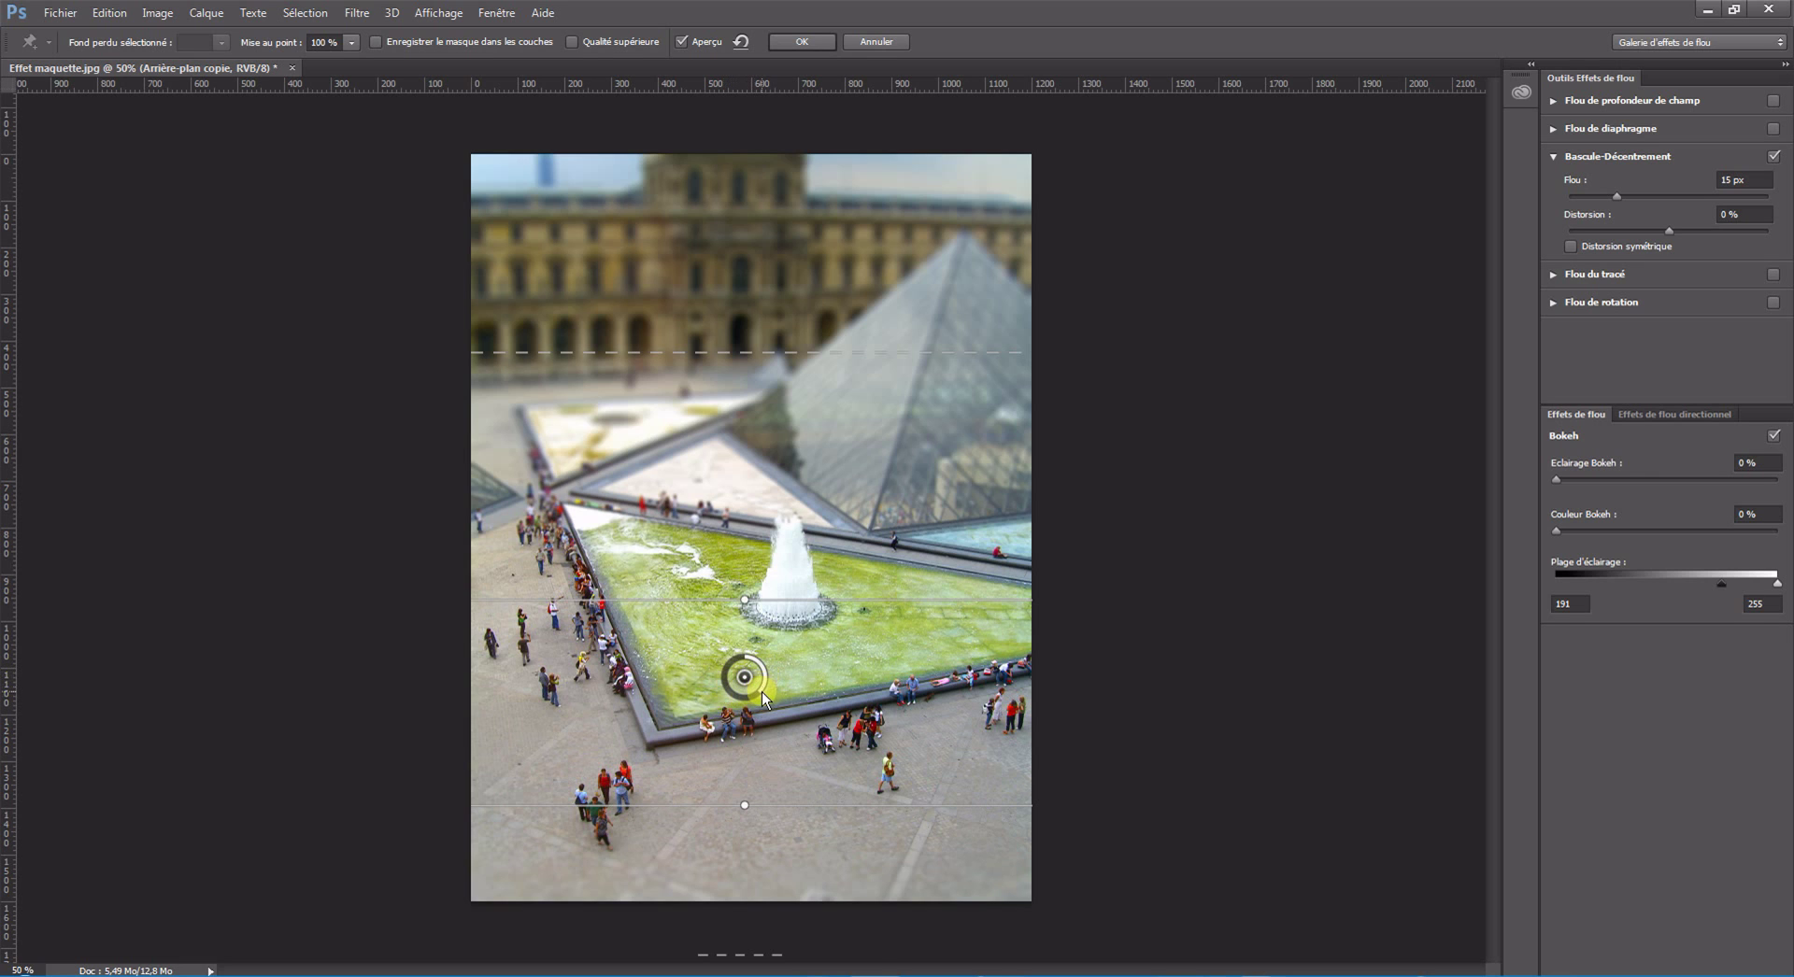
mouse_move(761, 691)
left_mouse_down()
mouse_move(770, 657)
mouse_move(719, 667)
mouse_move(753, 695)
left_mouse_up()
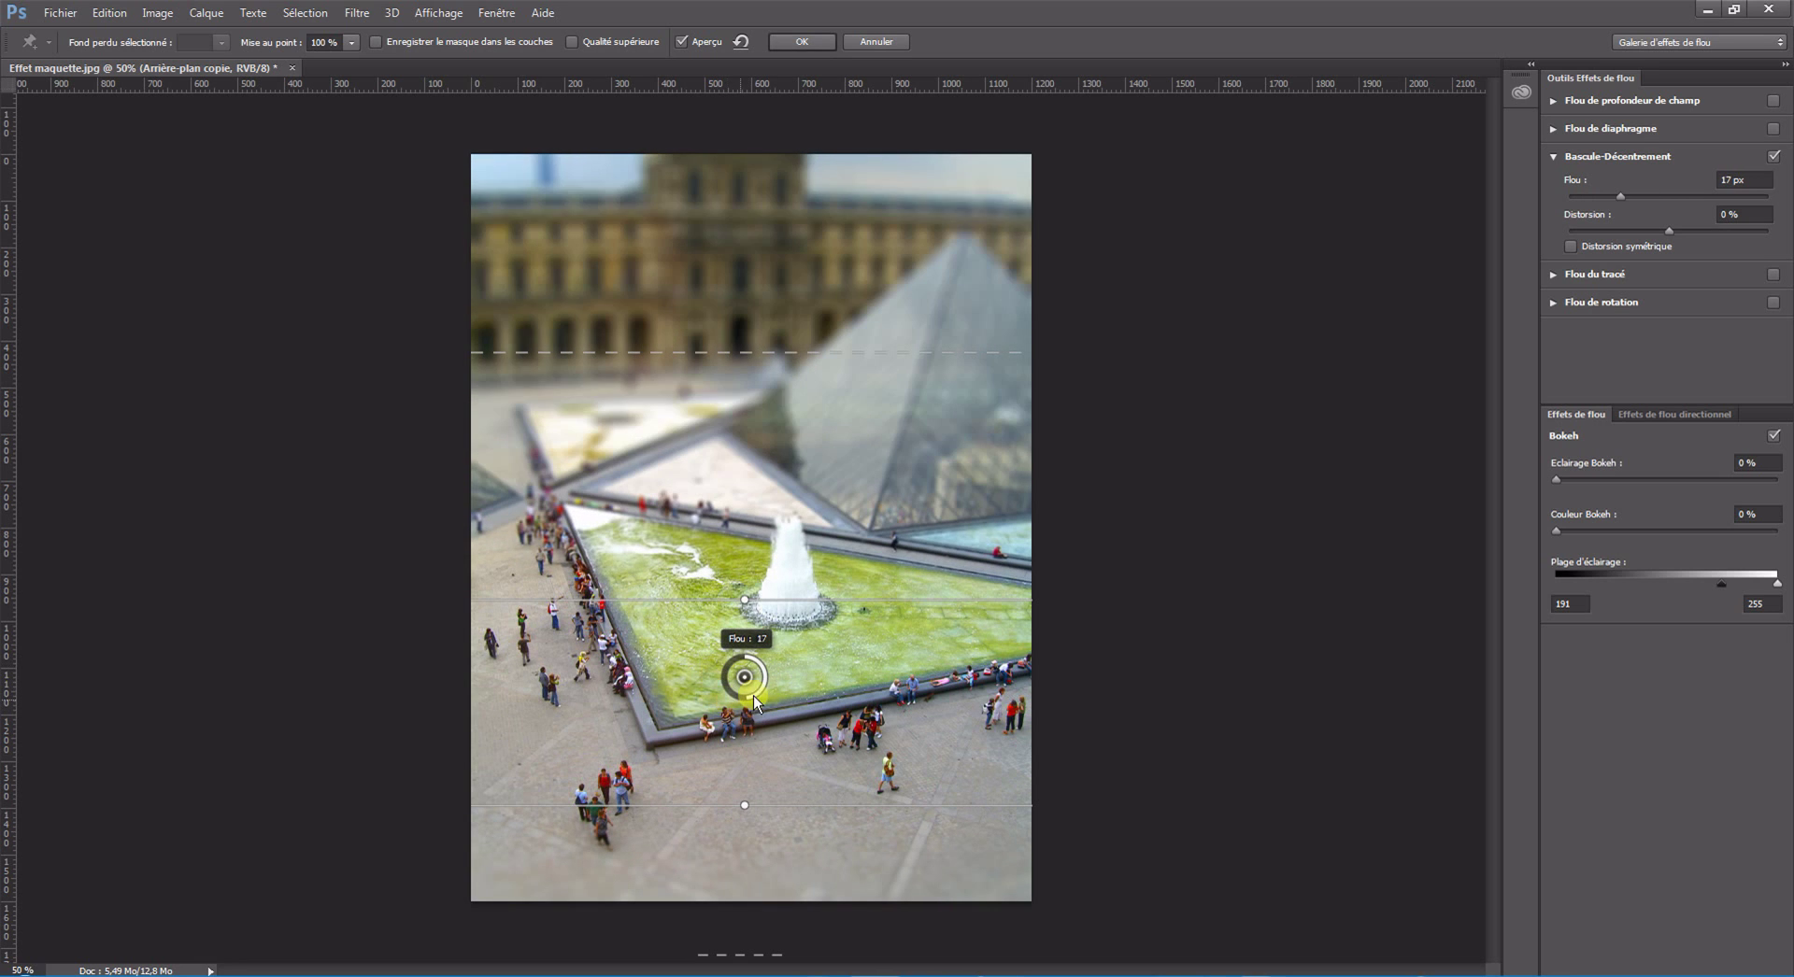
Set the Flou amount to 15 px
left_click(1730, 178)
type("15")
key("Return")
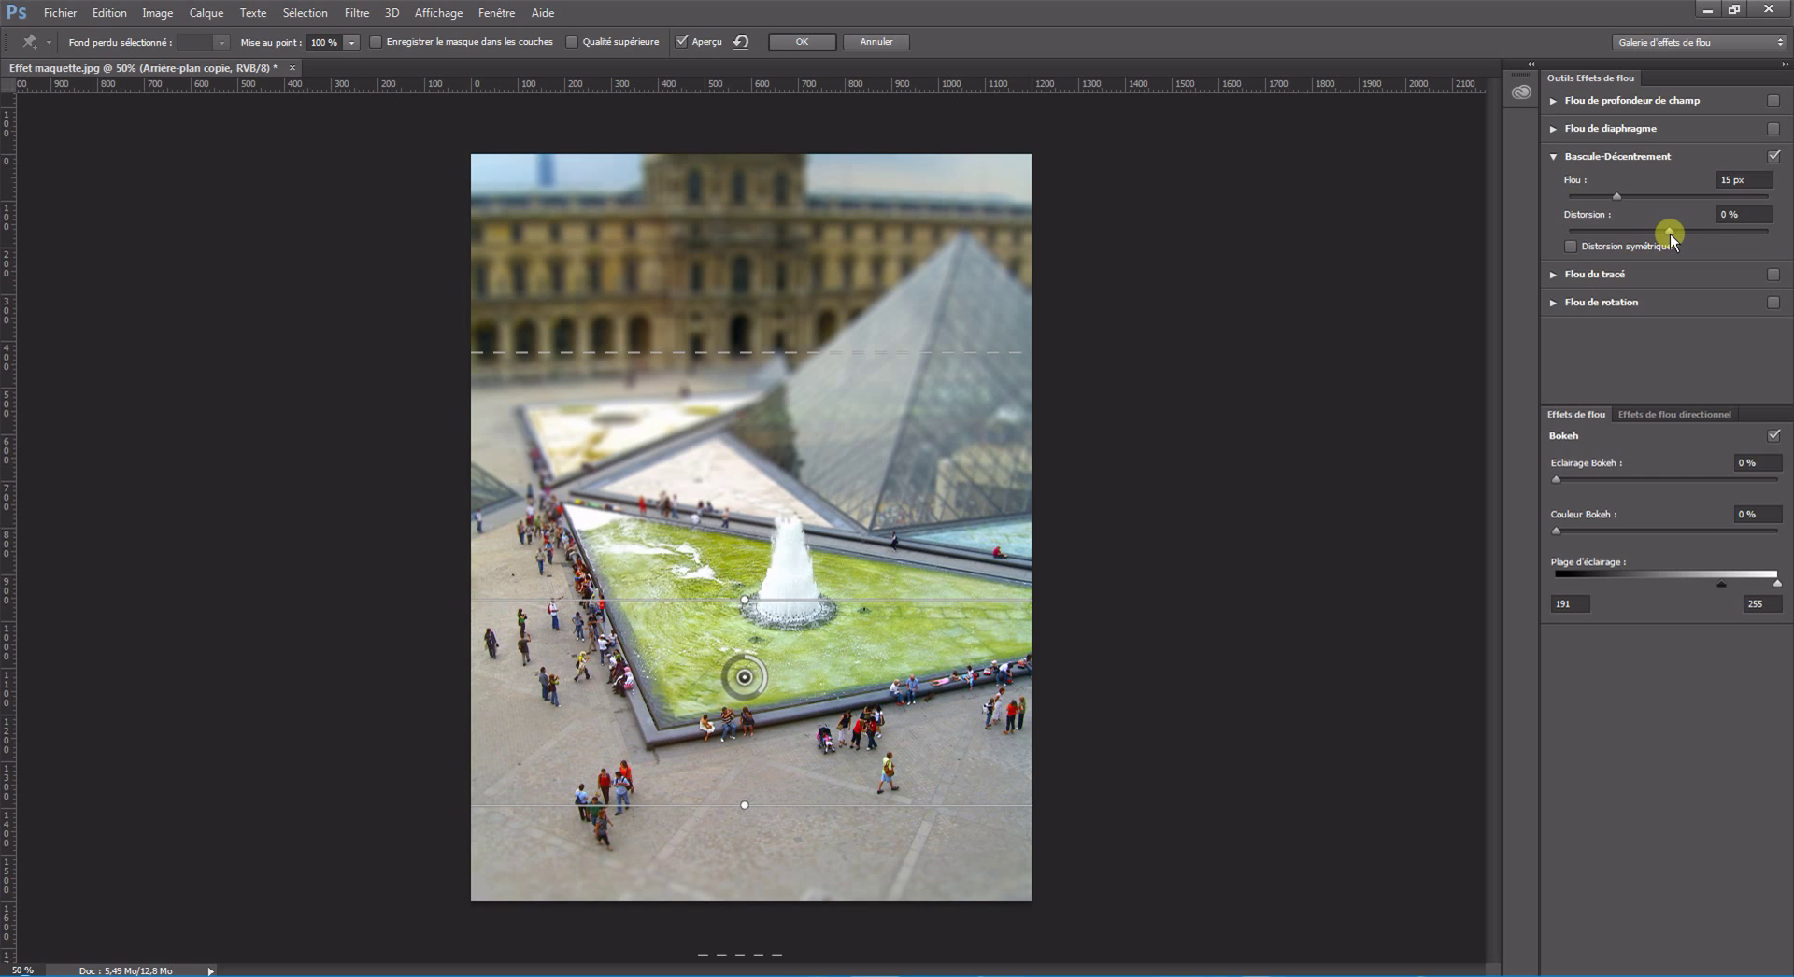
Reset Distorsion to 0 %, enable Qualité supérieure and apply the tilt-shift blur
left_click_drag(1669, 233, 1671, 233)
left_click_drag(1723, 227, 1767, 232)
type("0")
key("Return")
left_click(572, 42)
key("Return")
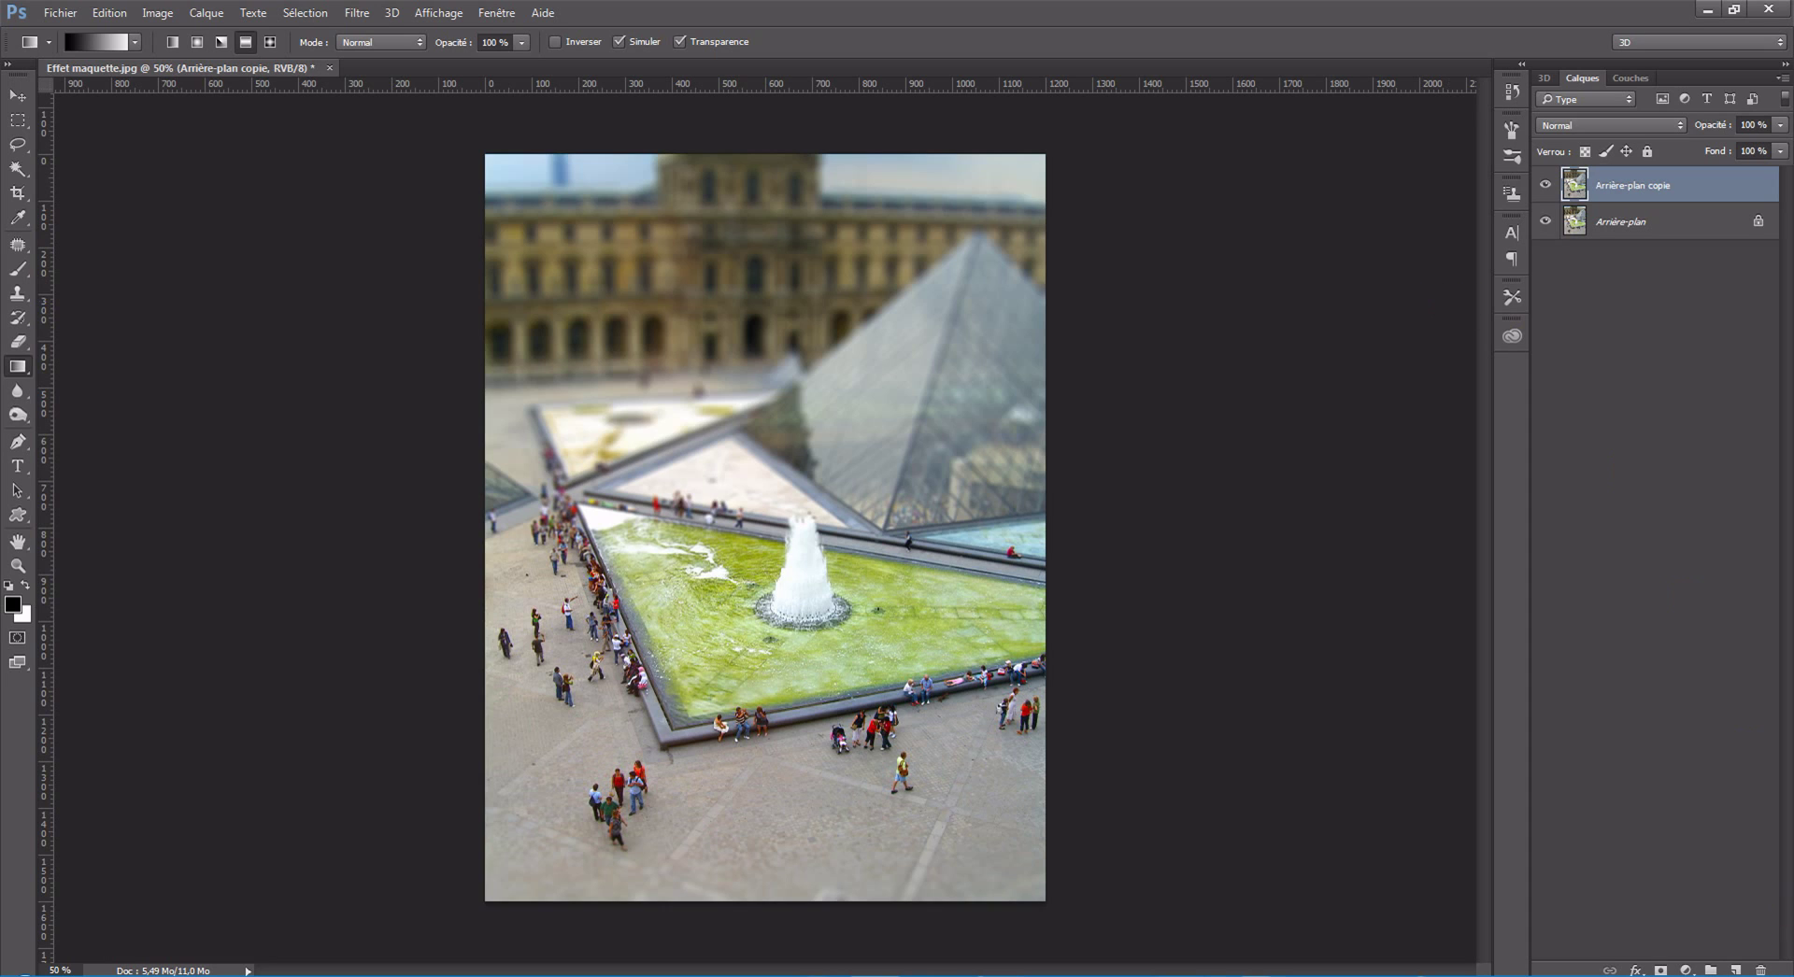
Add a Teinte/Saturation adjustment layer with Saturation set to +25
left_click(1685, 968)
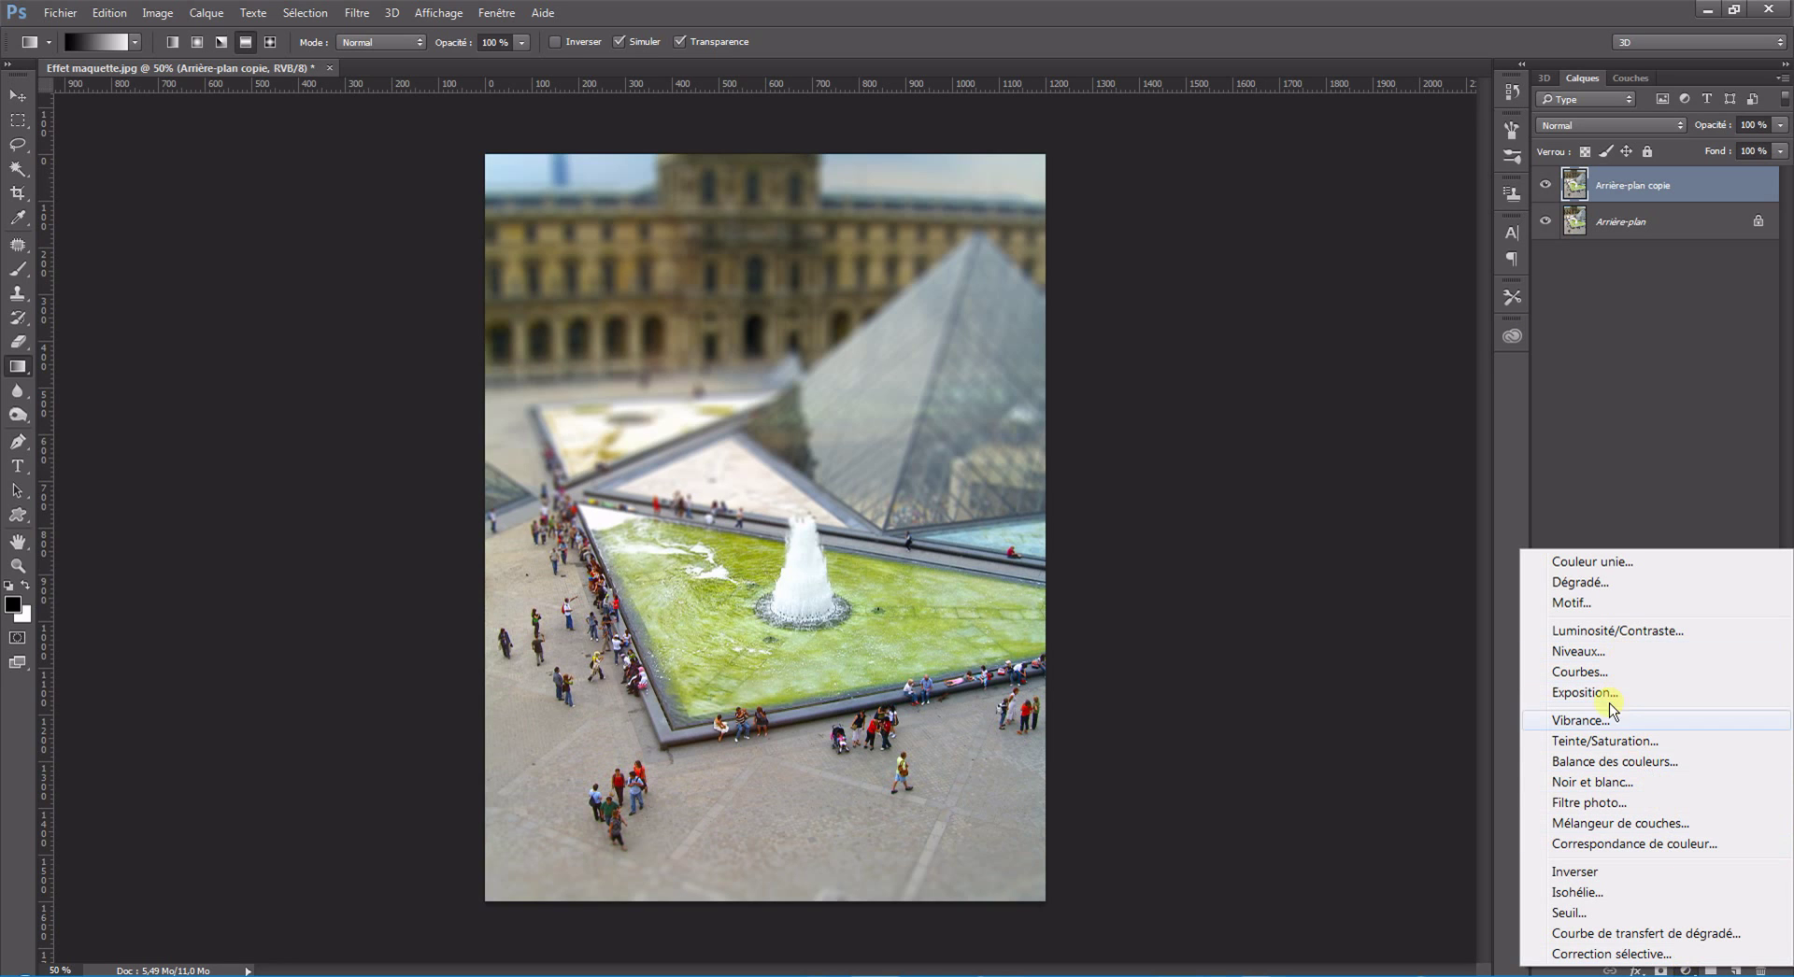
left_click(1577, 743)
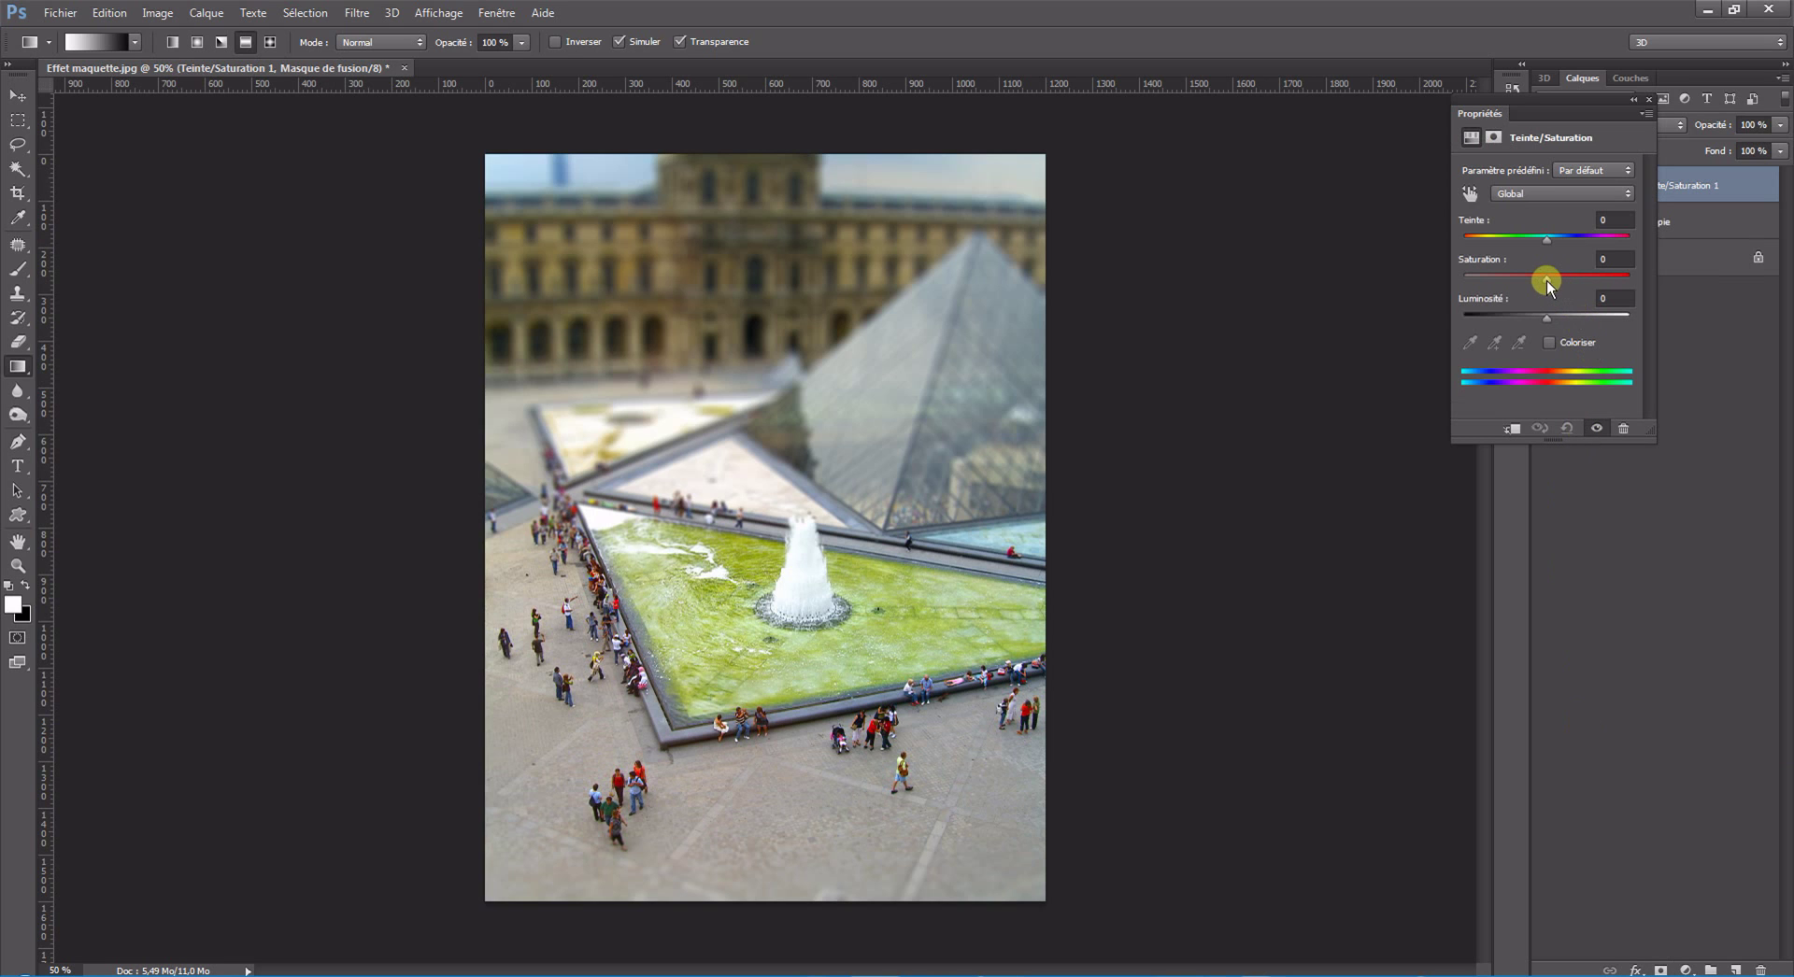
left_click_drag(1546, 281, 1608, 285)
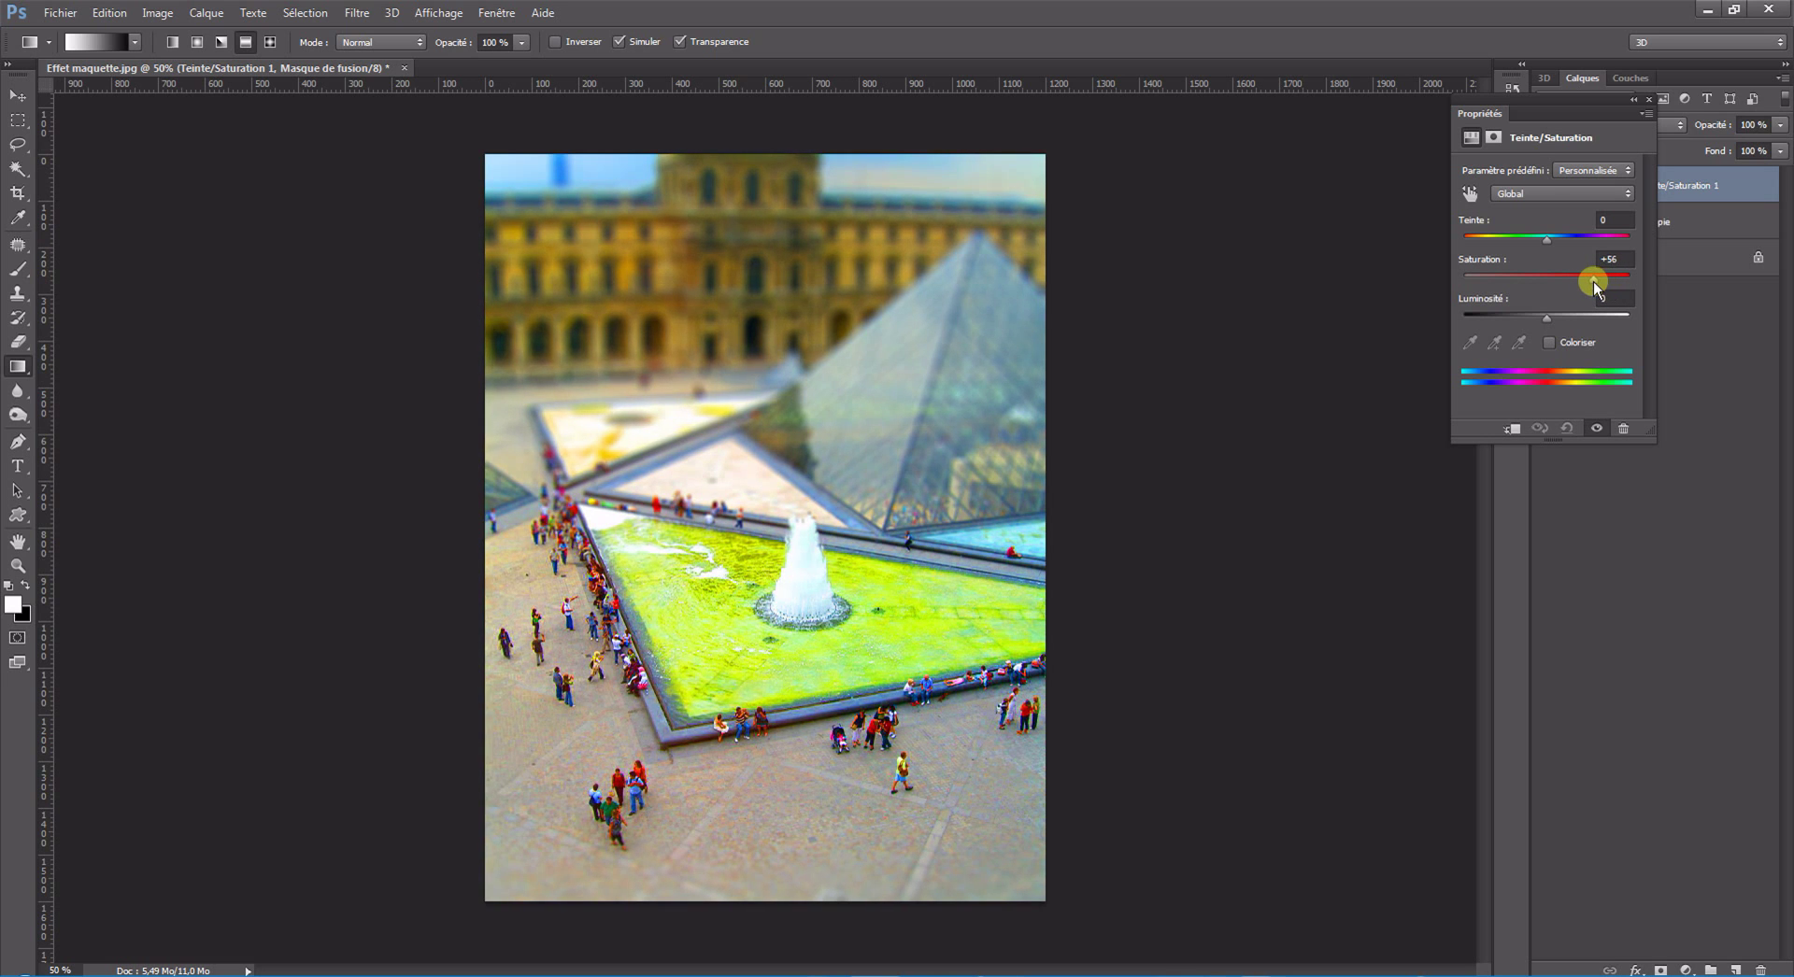
left_click_drag(1588, 282, 1577, 279)
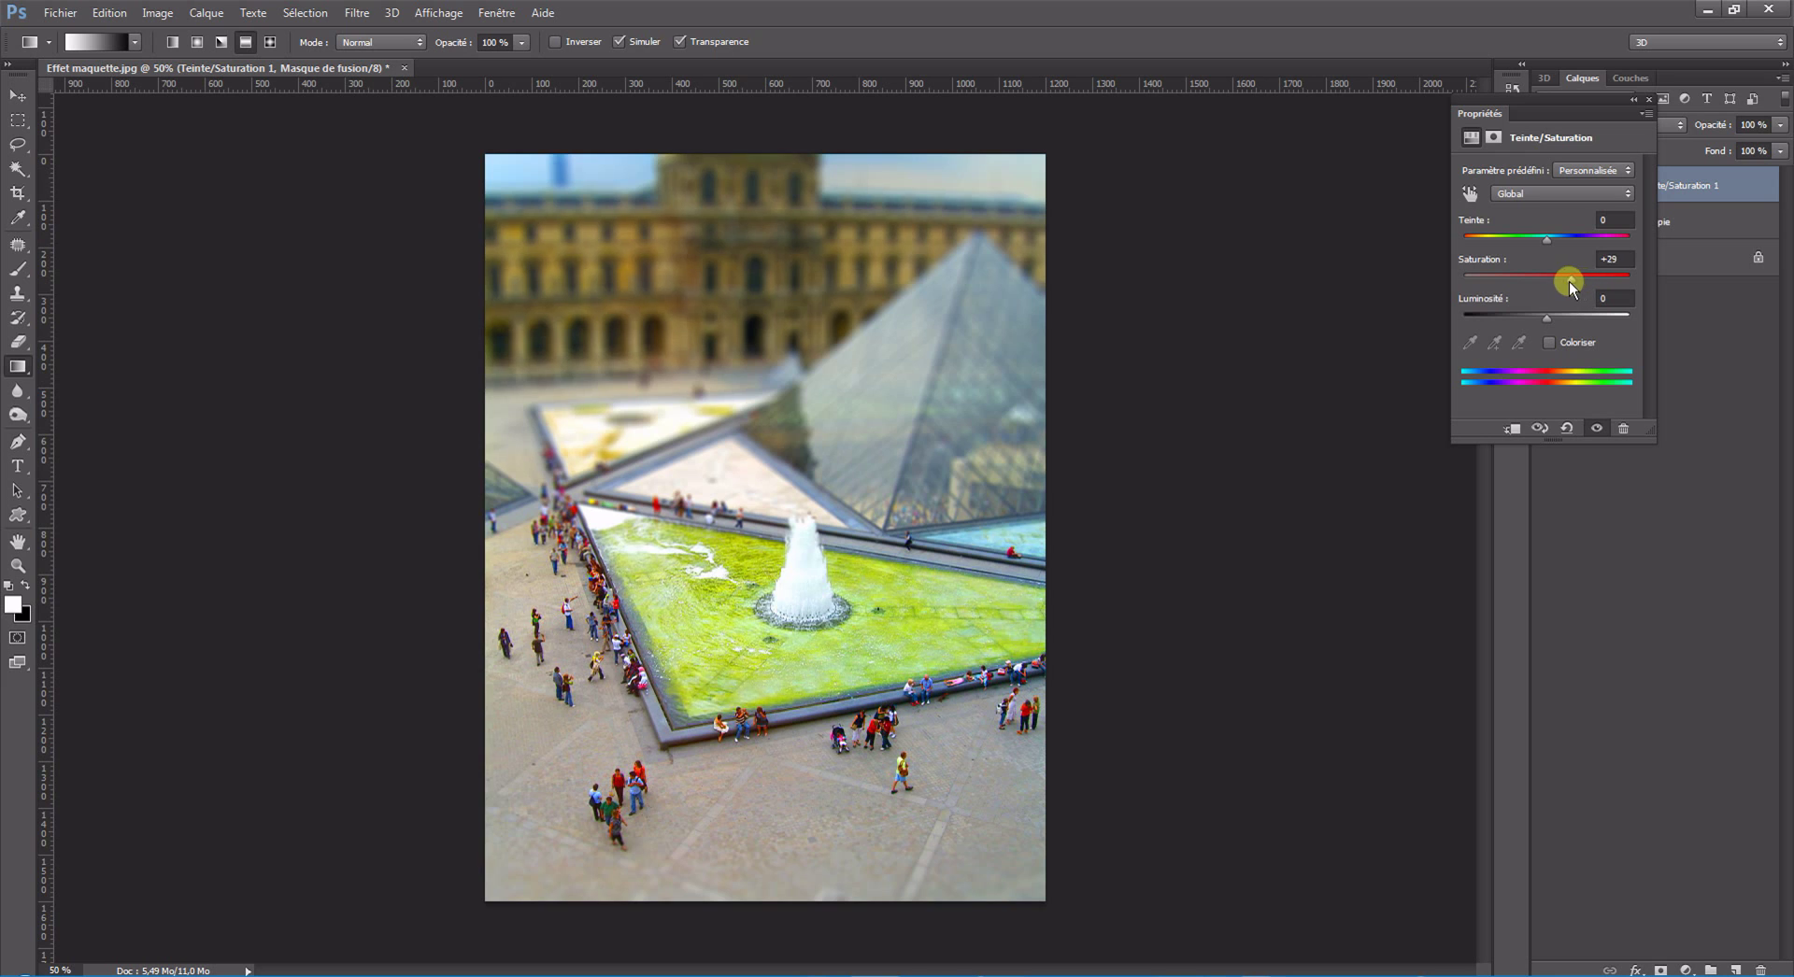
left_click_drag(1570, 285, 1554, 282)
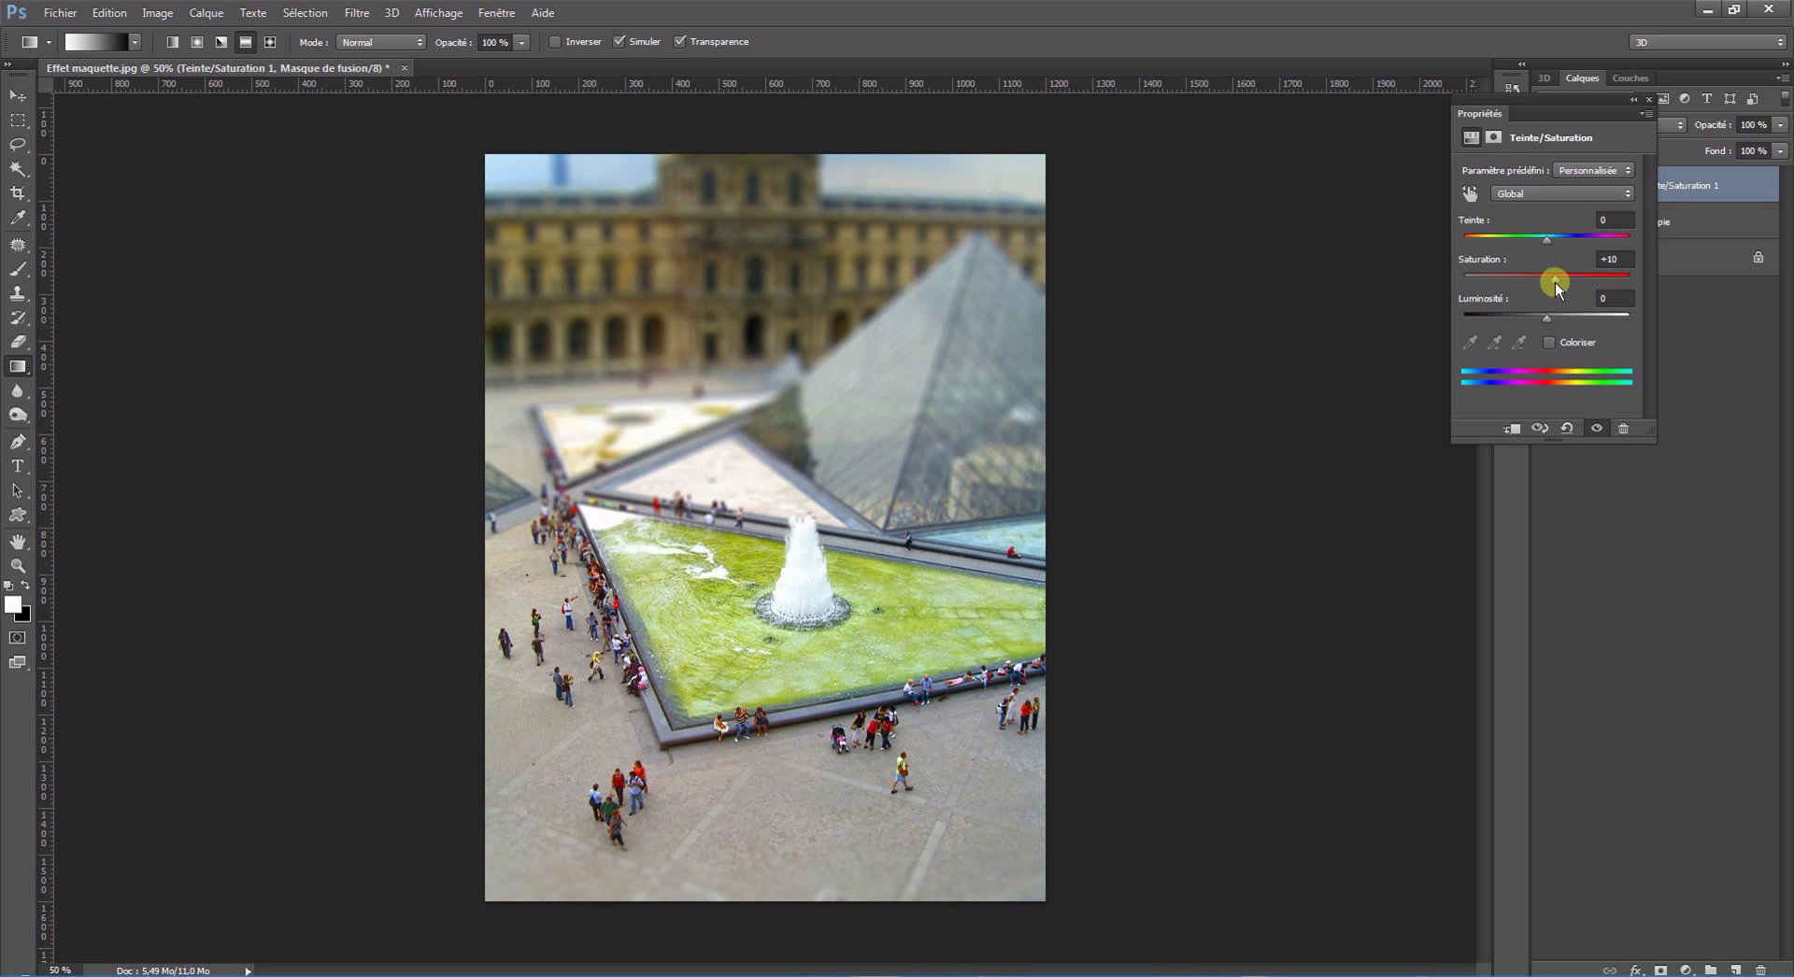
left_click(1601, 260)
type("25")
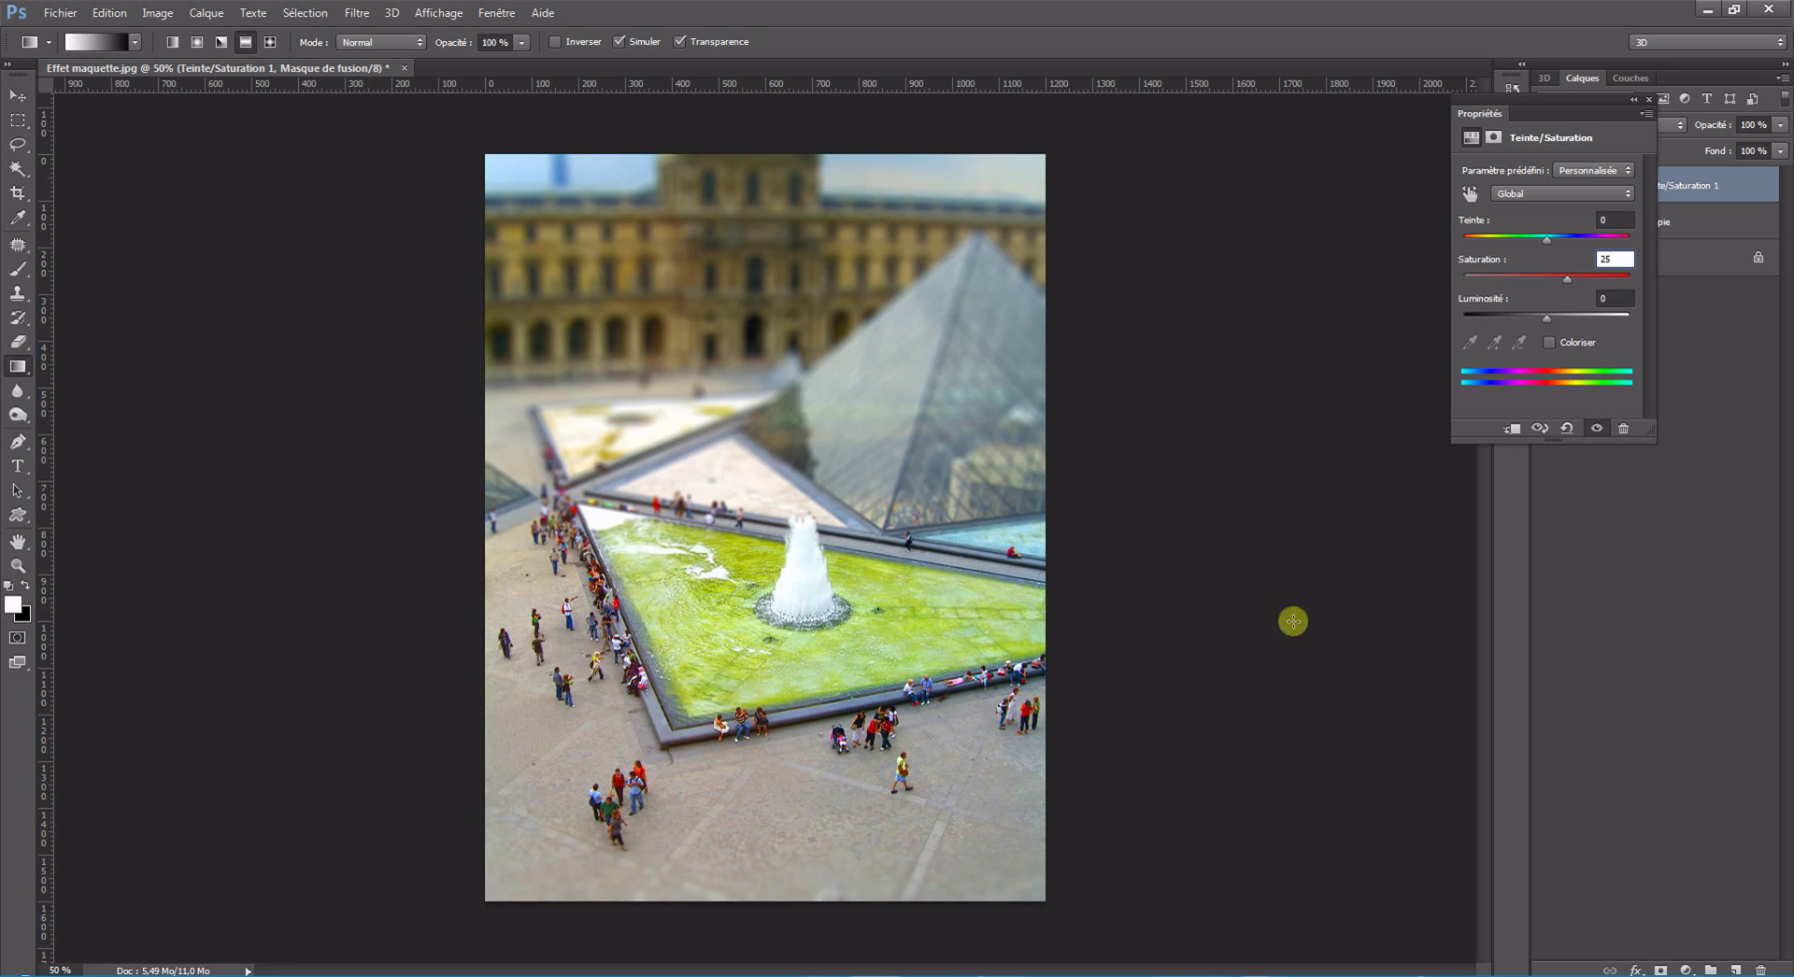
Add a Luminosité/Contraste adjustment layer with contrast 10 and brightness left at 0
left_click(1649, 102)
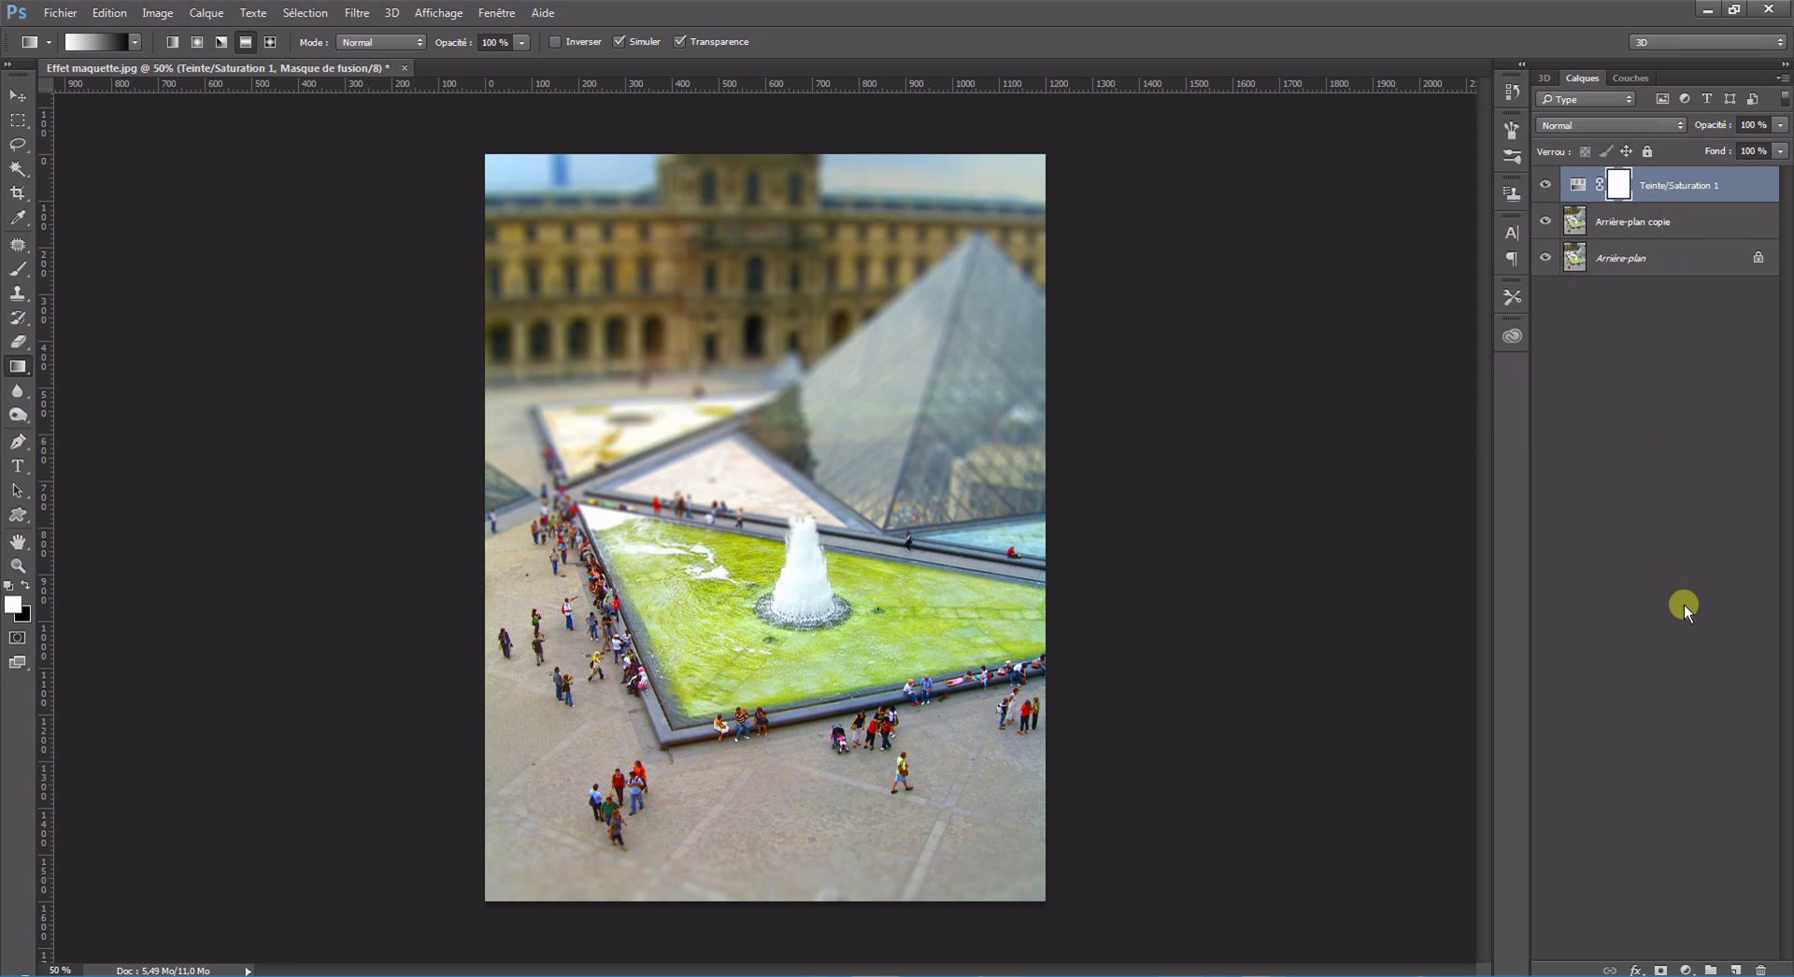
left_click(1684, 969)
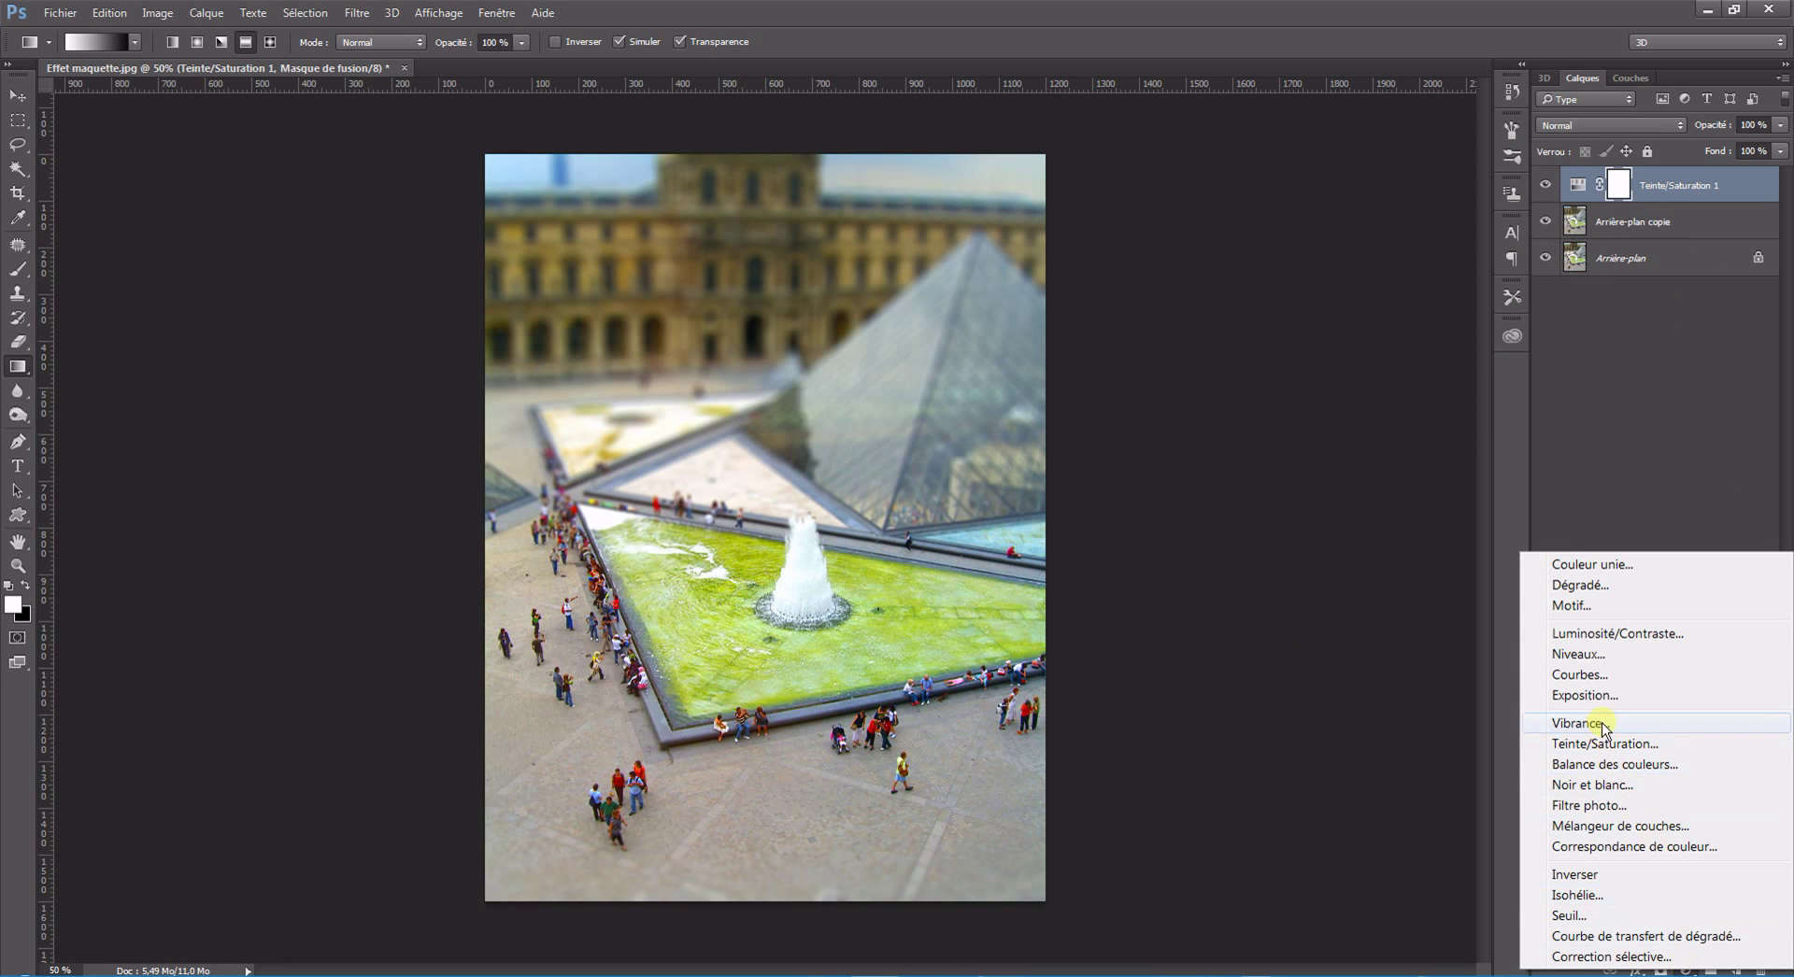
left_click(1613, 635)
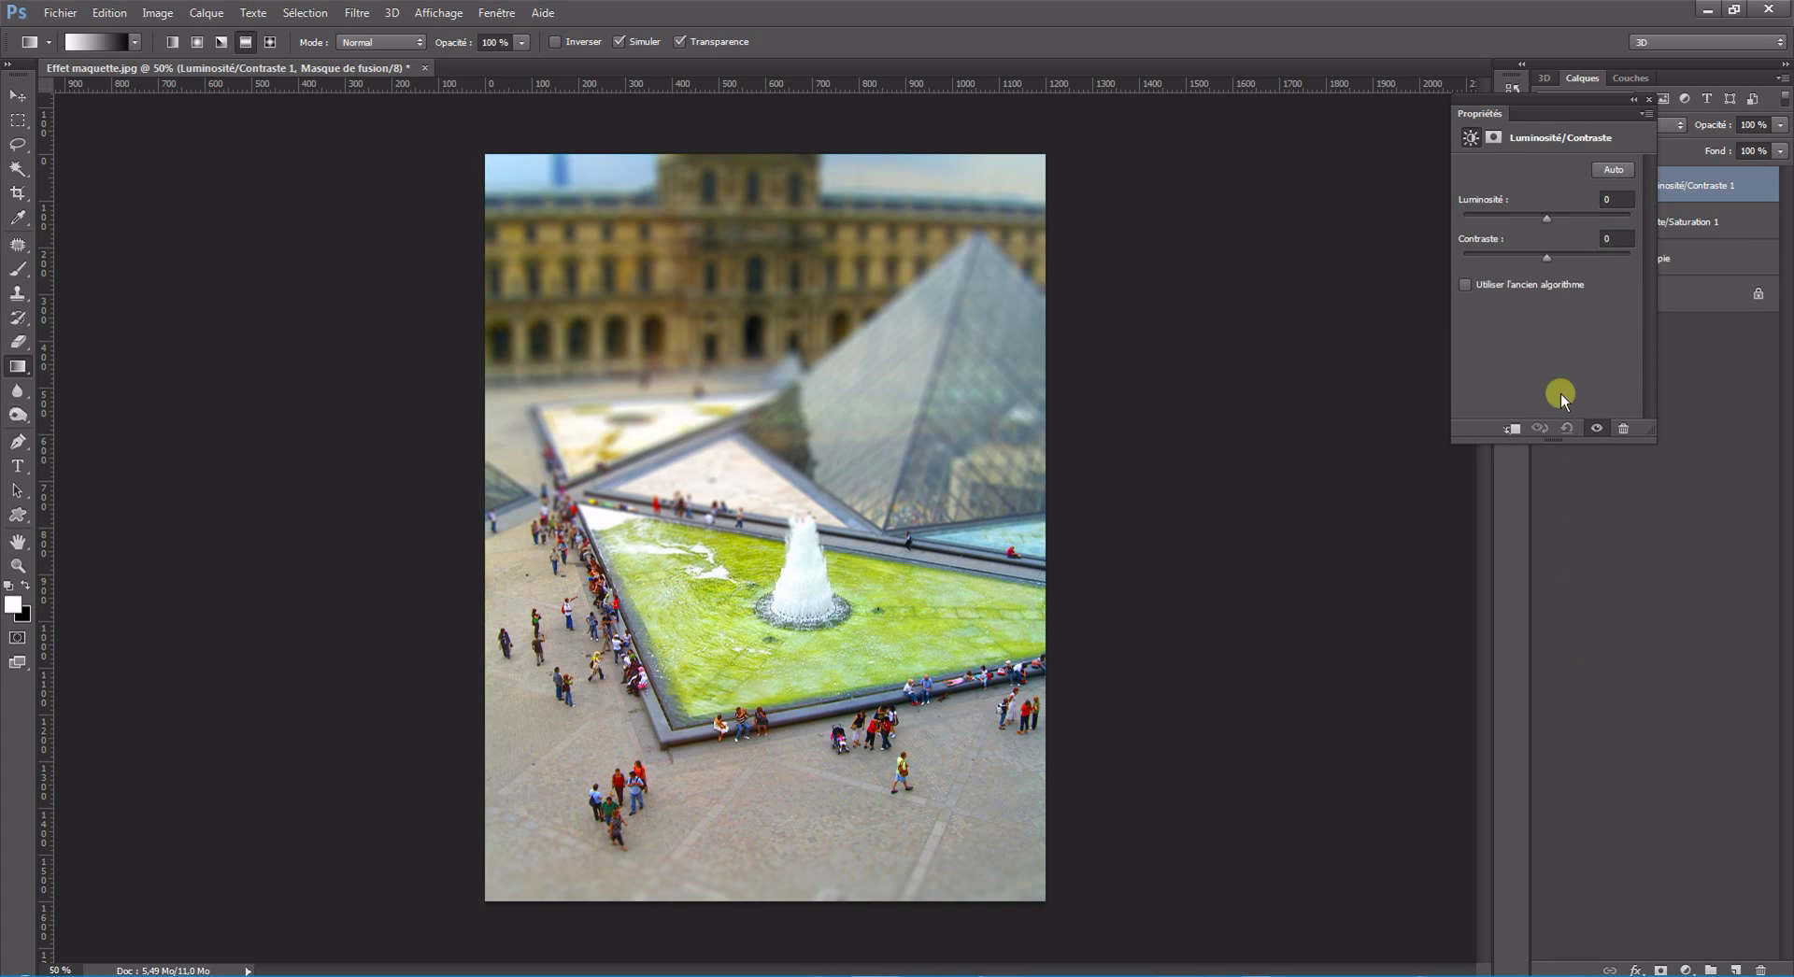
left_click(1615, 239)
type("1")
key("Return")
left_click(1634, 99)
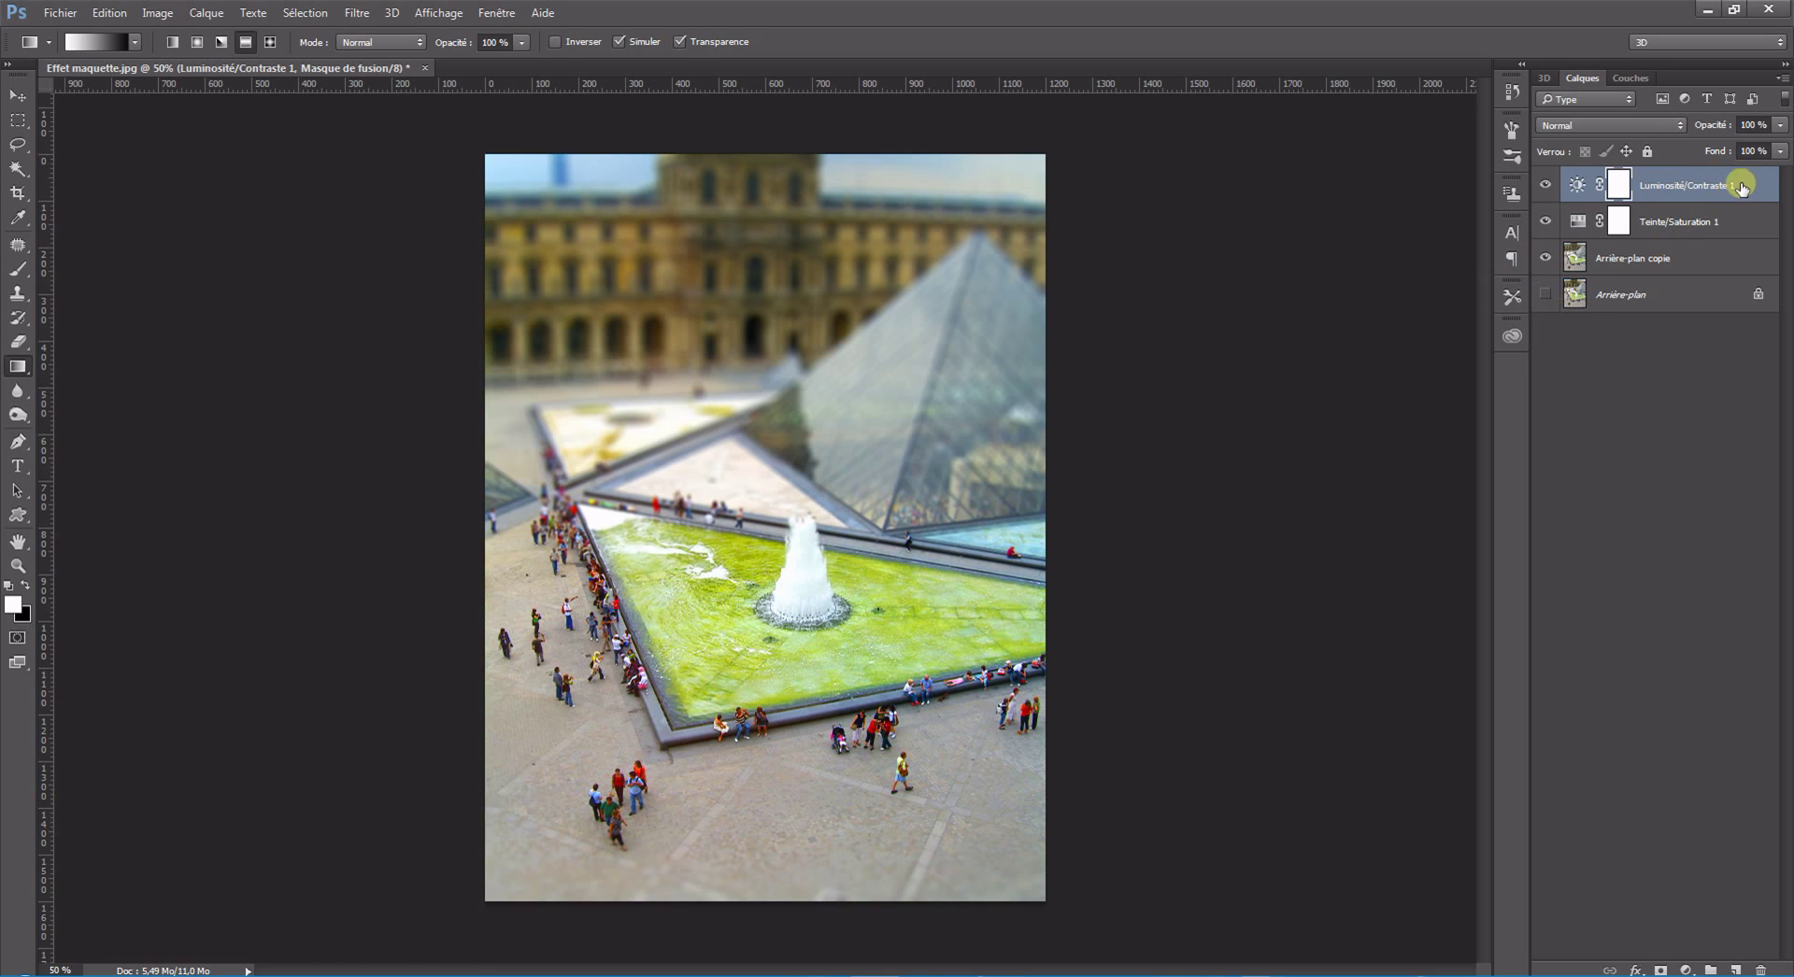
Merge visible layers via Fusionner les calques visibles, then toggle the merged layer to compare with the original
right_click(1738, 177)
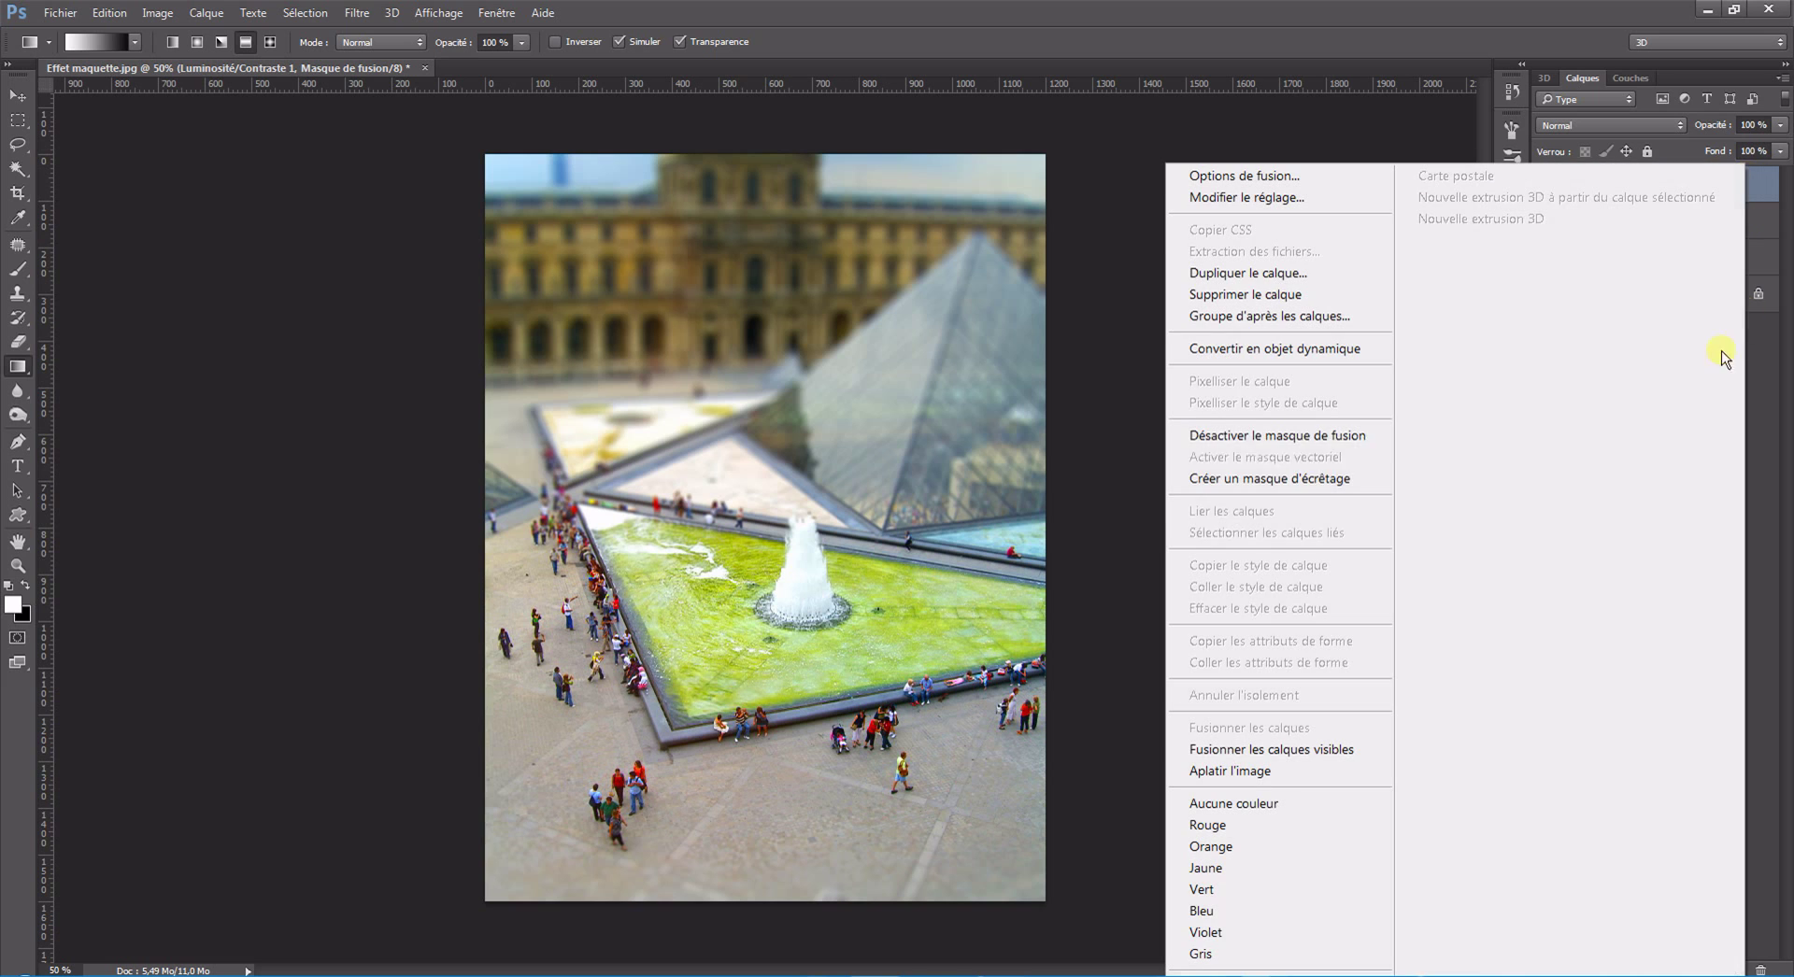
left_click(1267, 752)
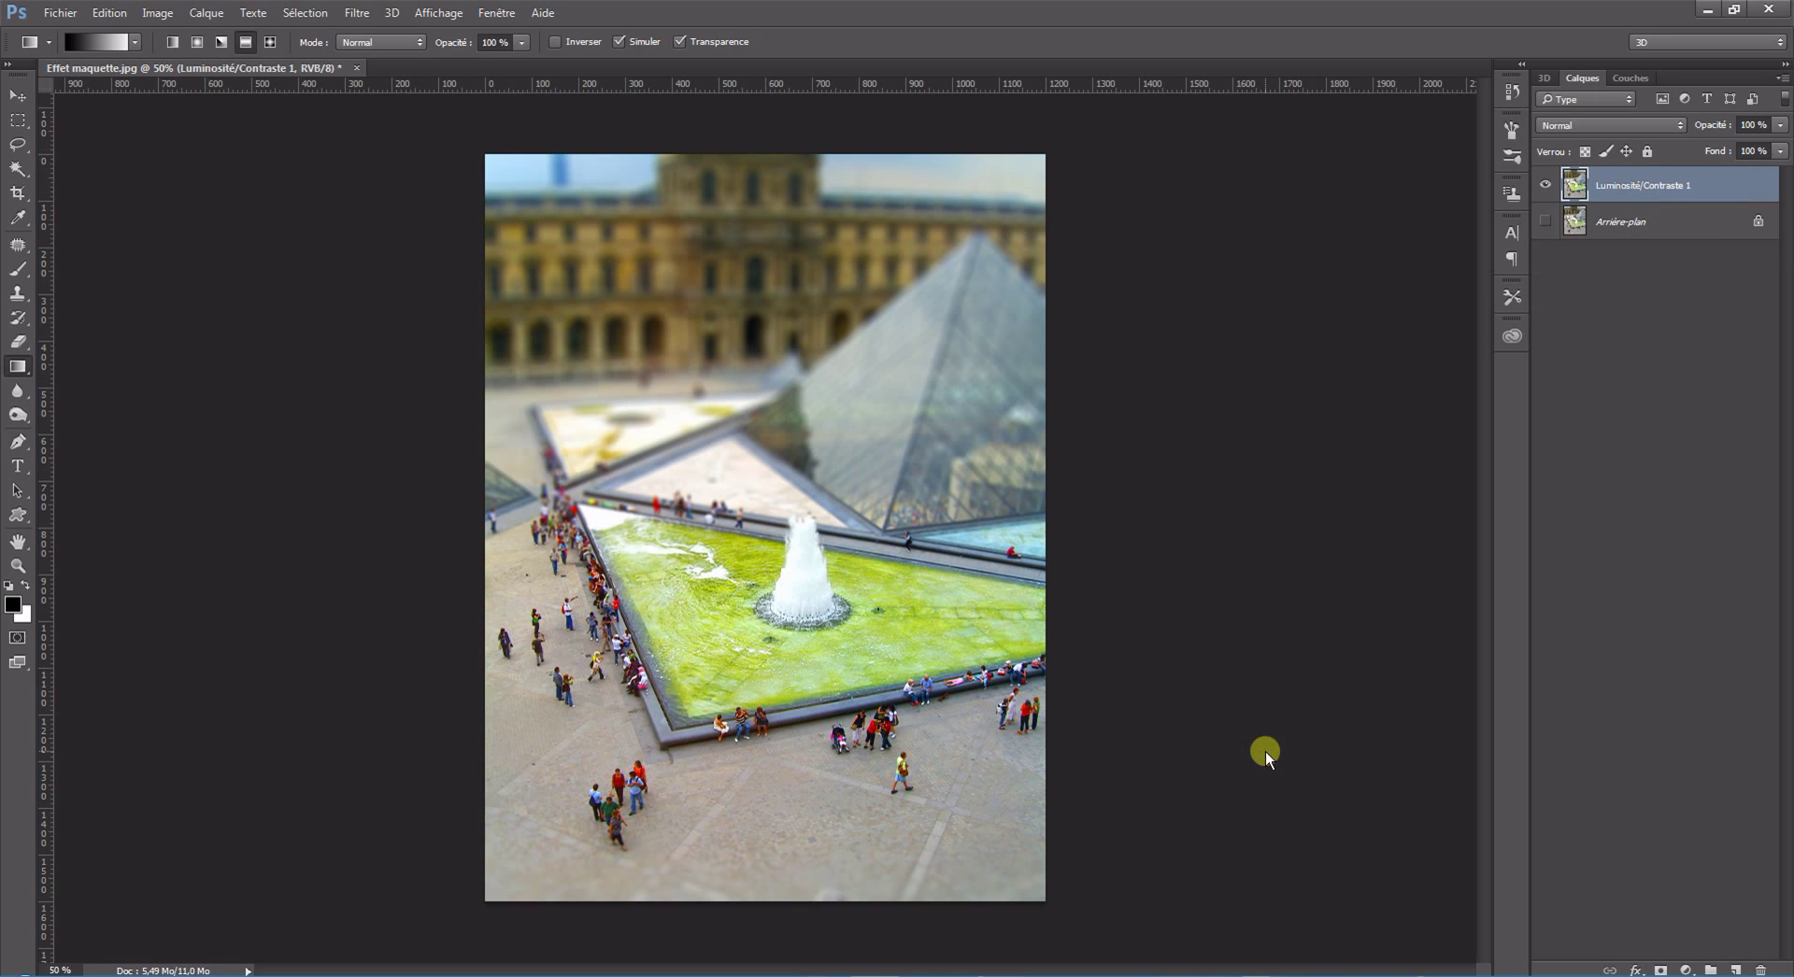
left_click(1548, 187)
left_click(1545, 221)
left_click(1546, 187)
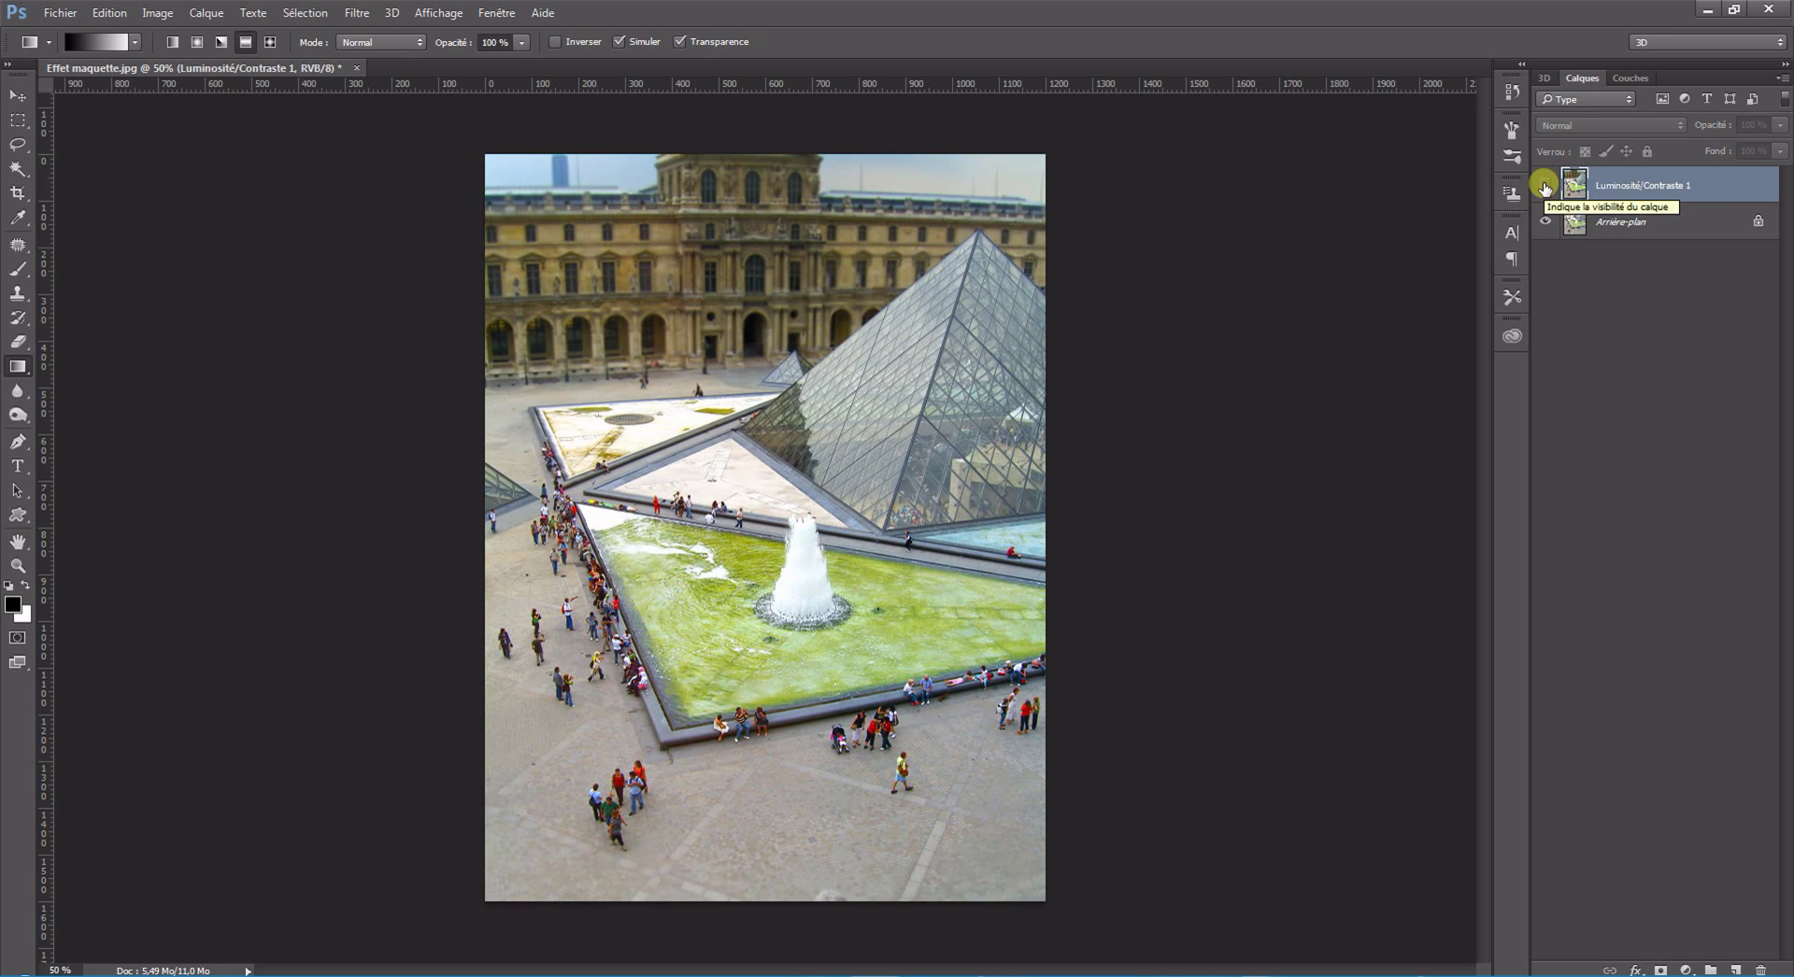
left_click(1545, 187)
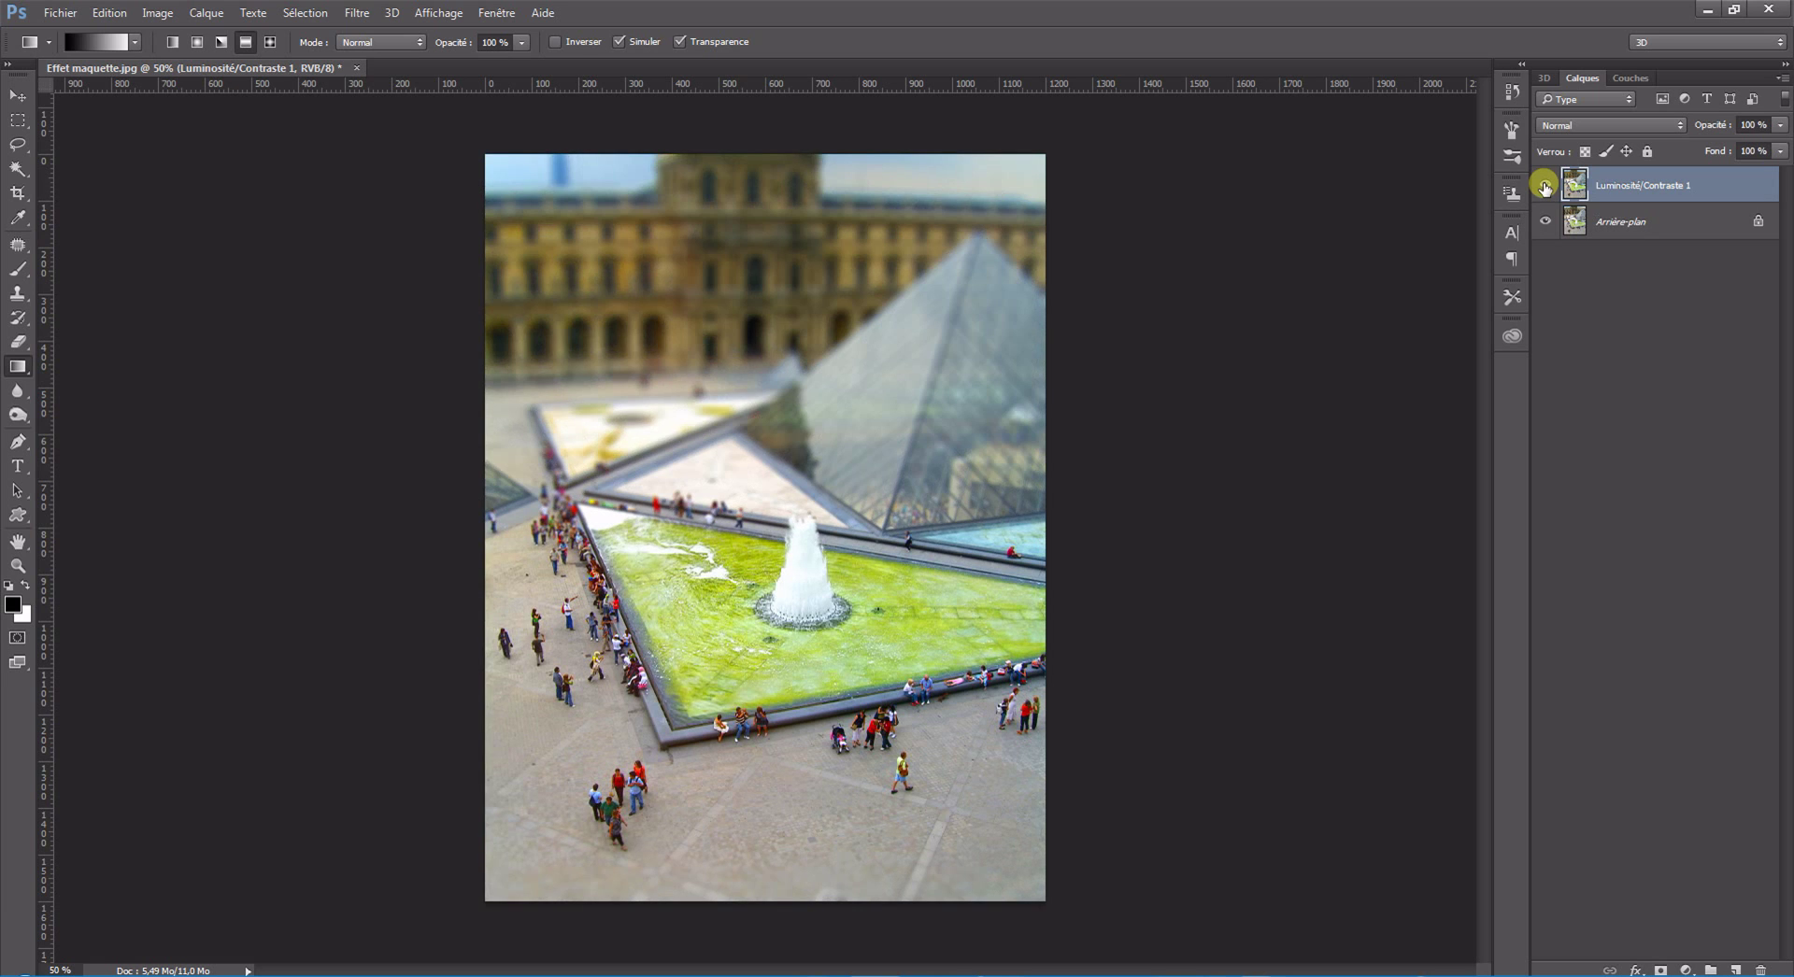
left_click(1546, 187)
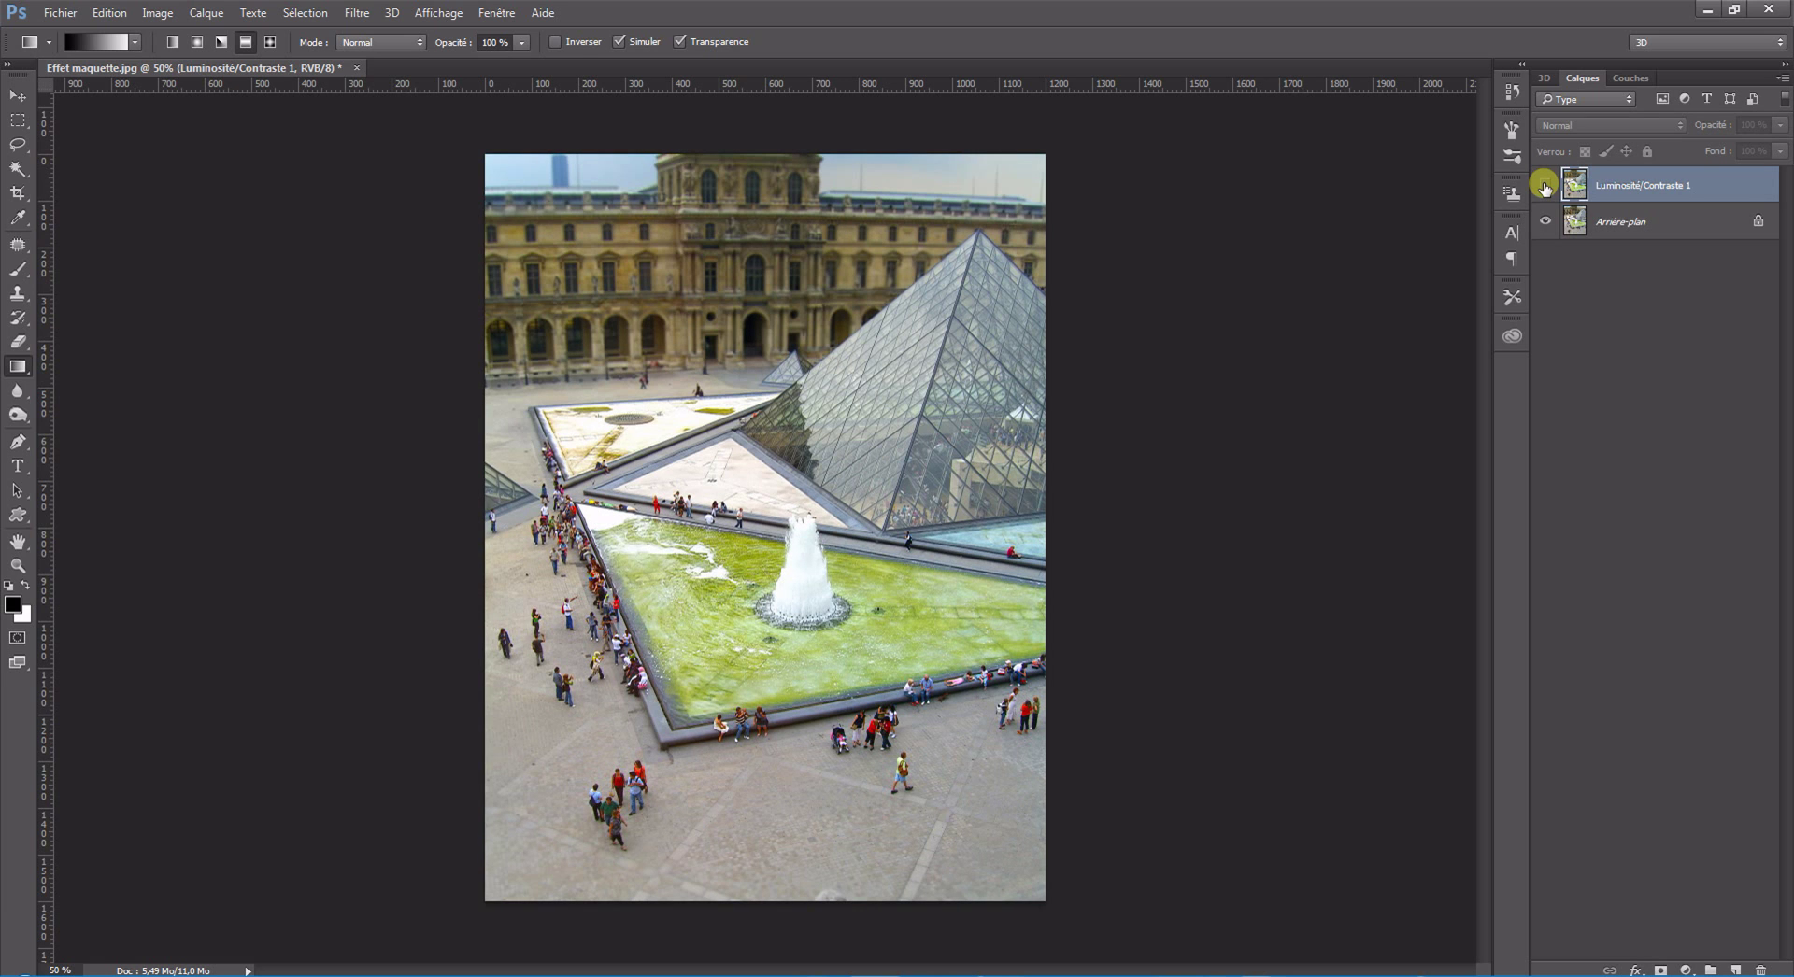
left_click(1546, 186)
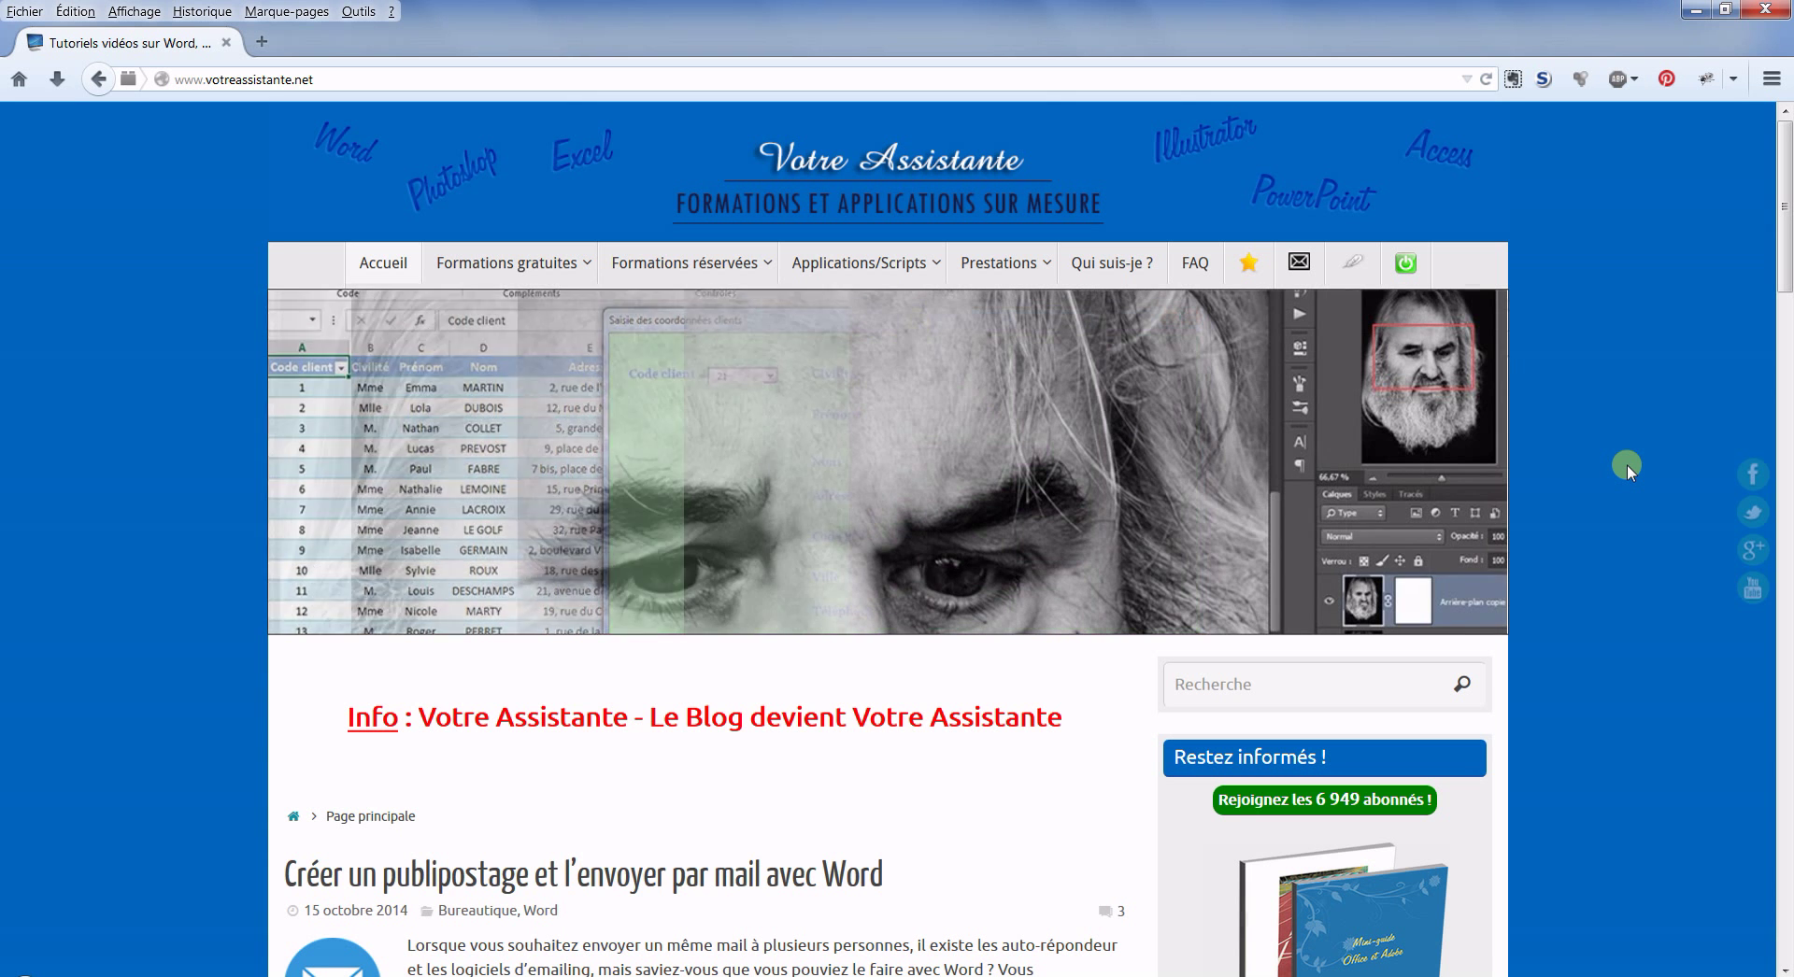
Scroll down the Votre Assistante homepage to the free membership signup form's e-mail field
scroll(1627, 463, "down", 5)
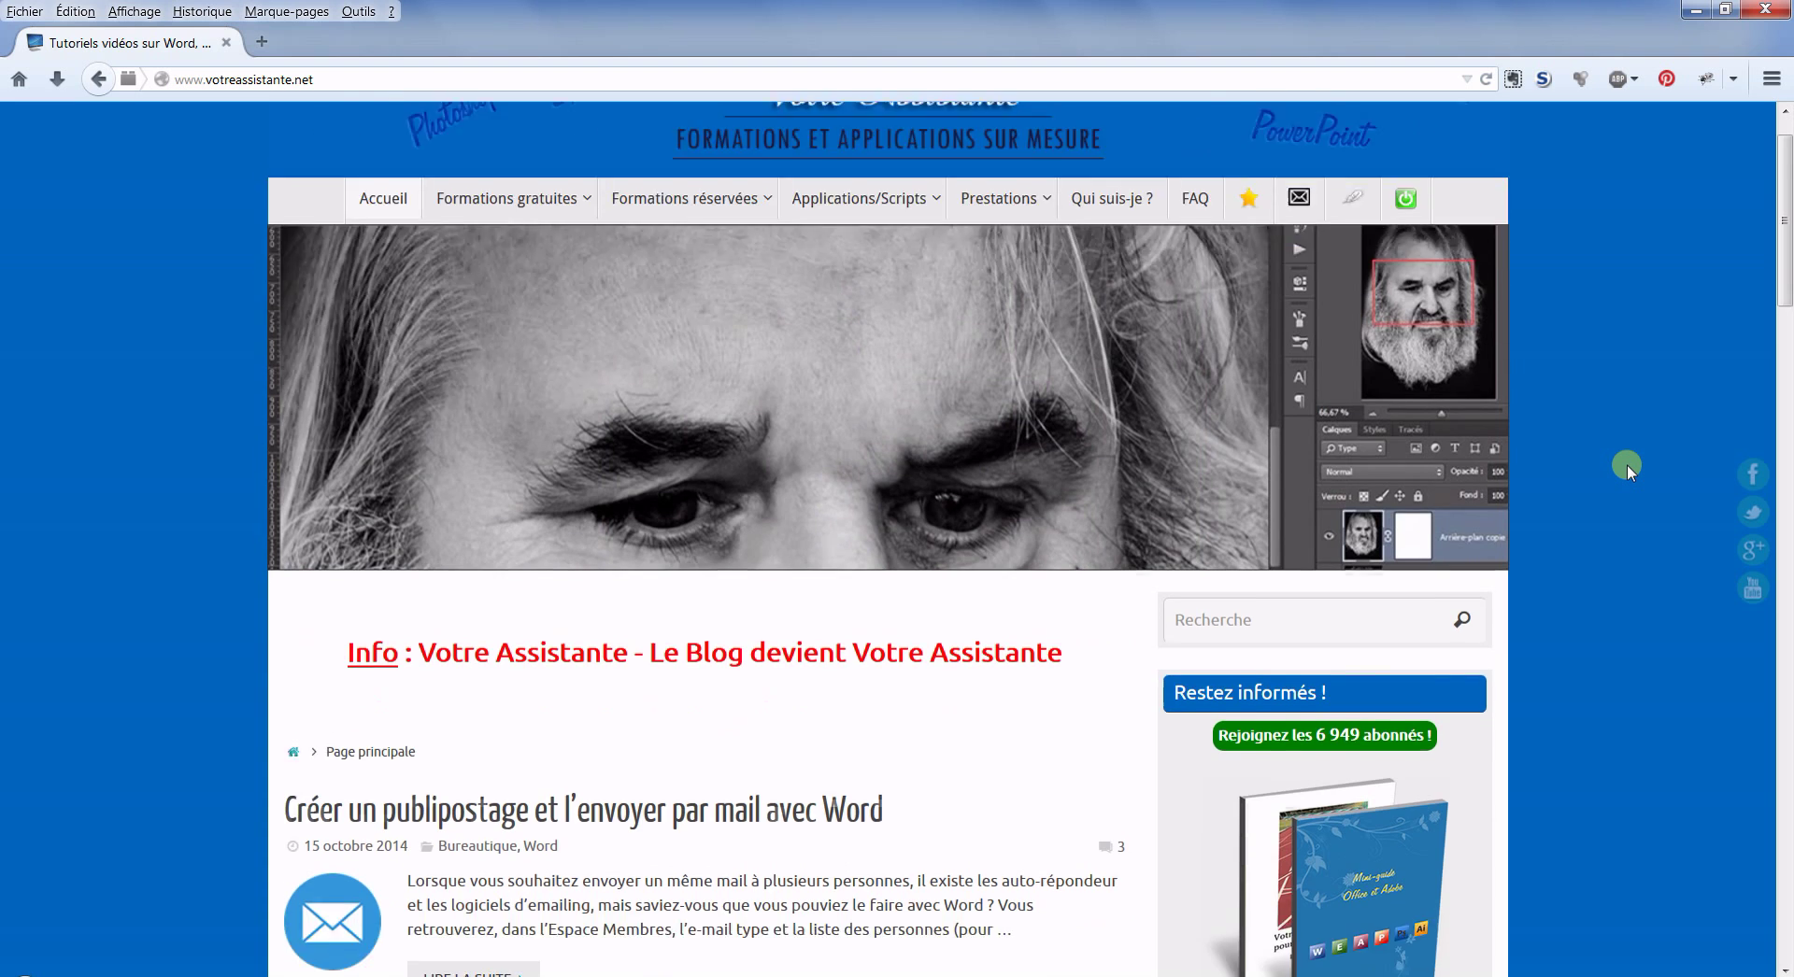
scroll(1628, 464, "down", 2)
scroll(1628, 463, "down", 2)
scroll(1618, 462, "down", 2)
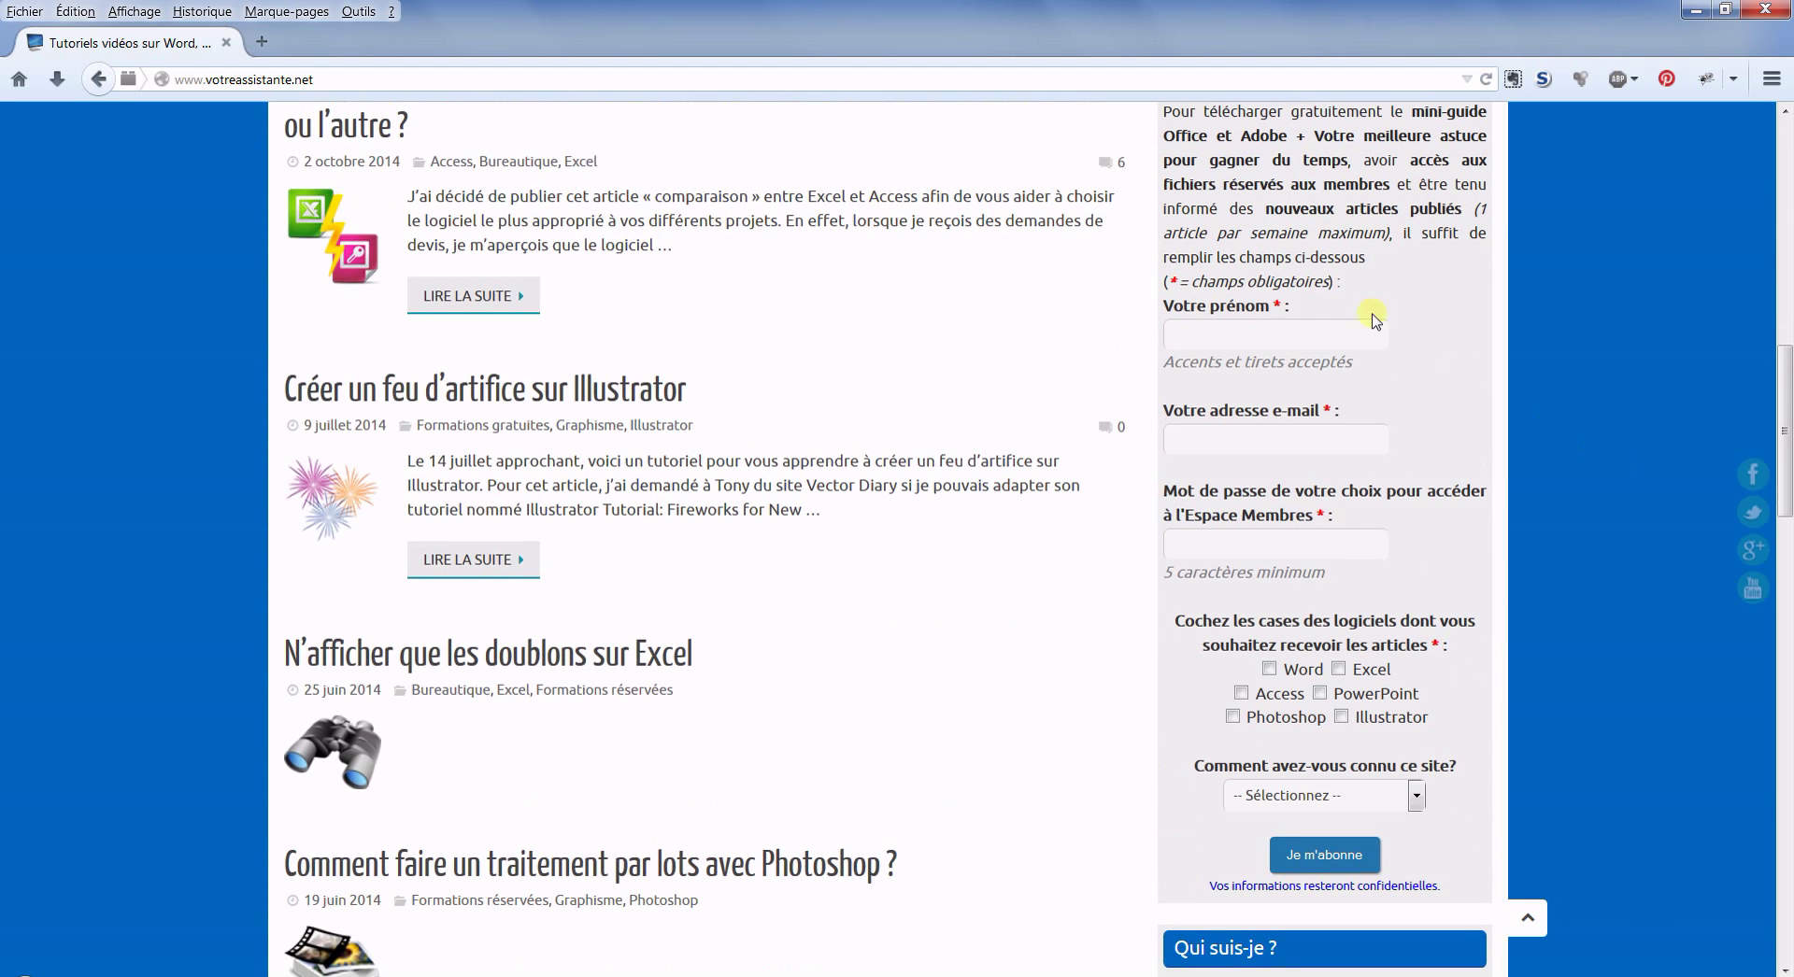
left_click(1249, 439)
Look at the how-did-you-find-us dropdown choices without picking one, then scroll back to the top
left_click(1315, 800)
left_click(1317, 799)
scroll(1308, 841, "up", 5)
scroll(1354, 776, "up", 3)
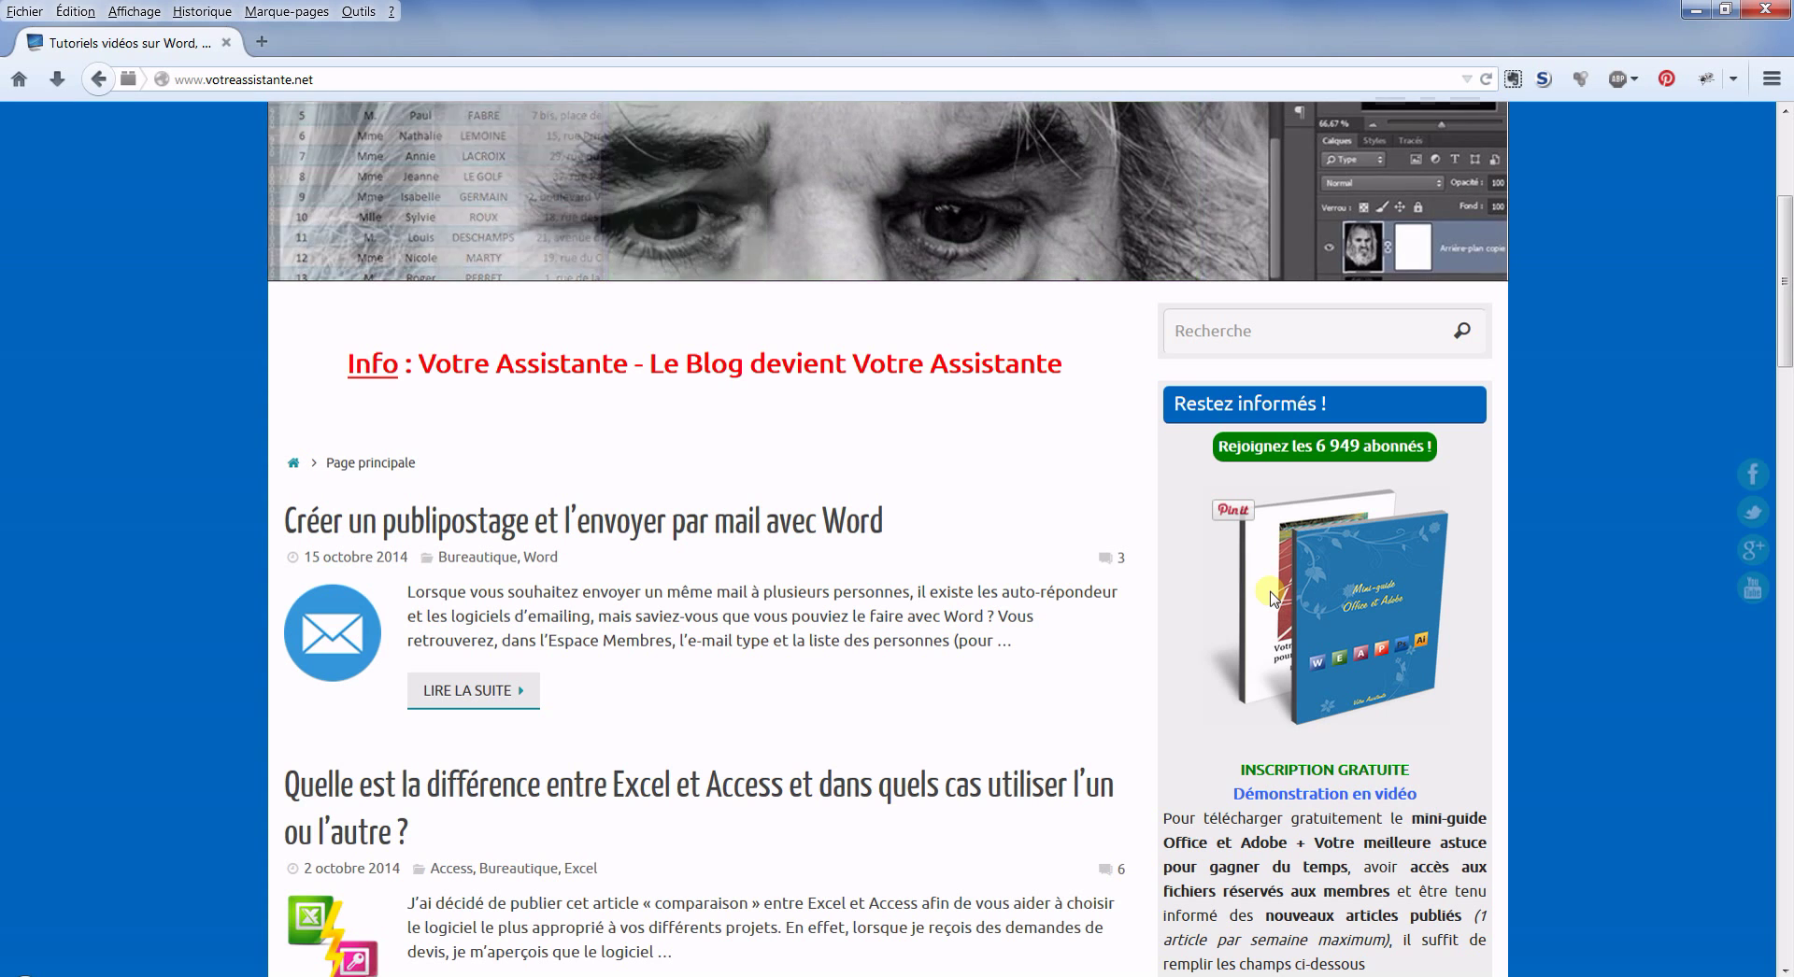
scroll(1270, 598, "up", 5)
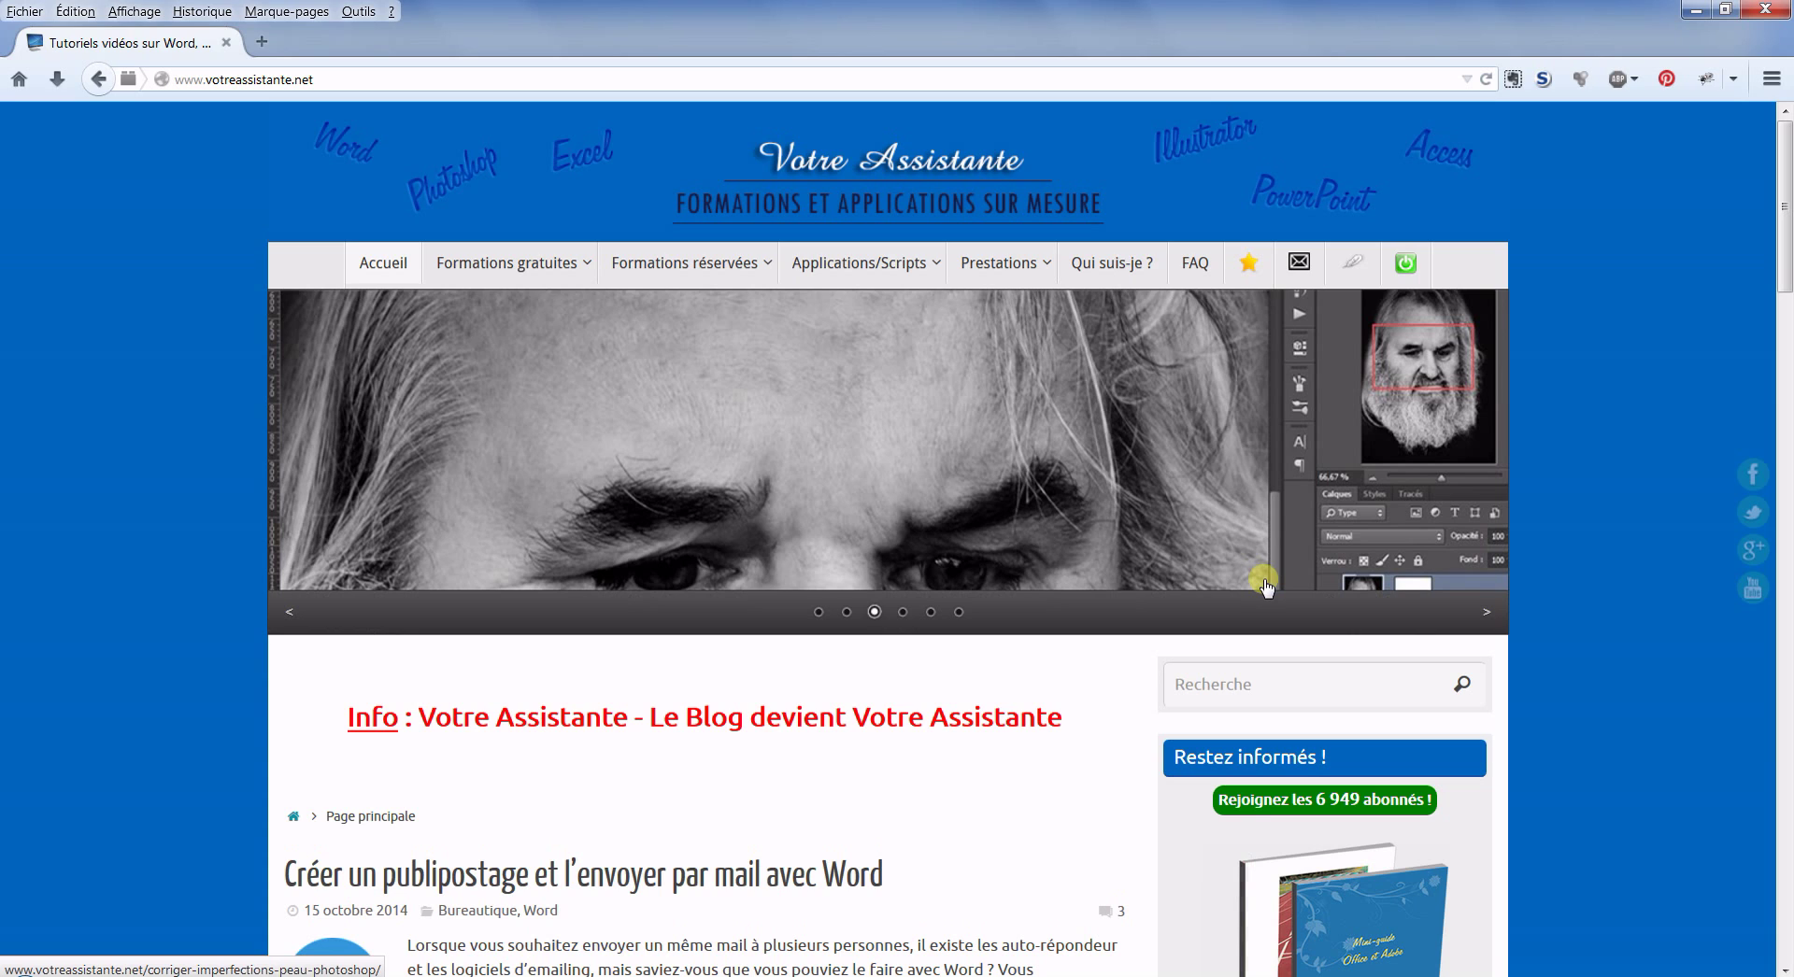